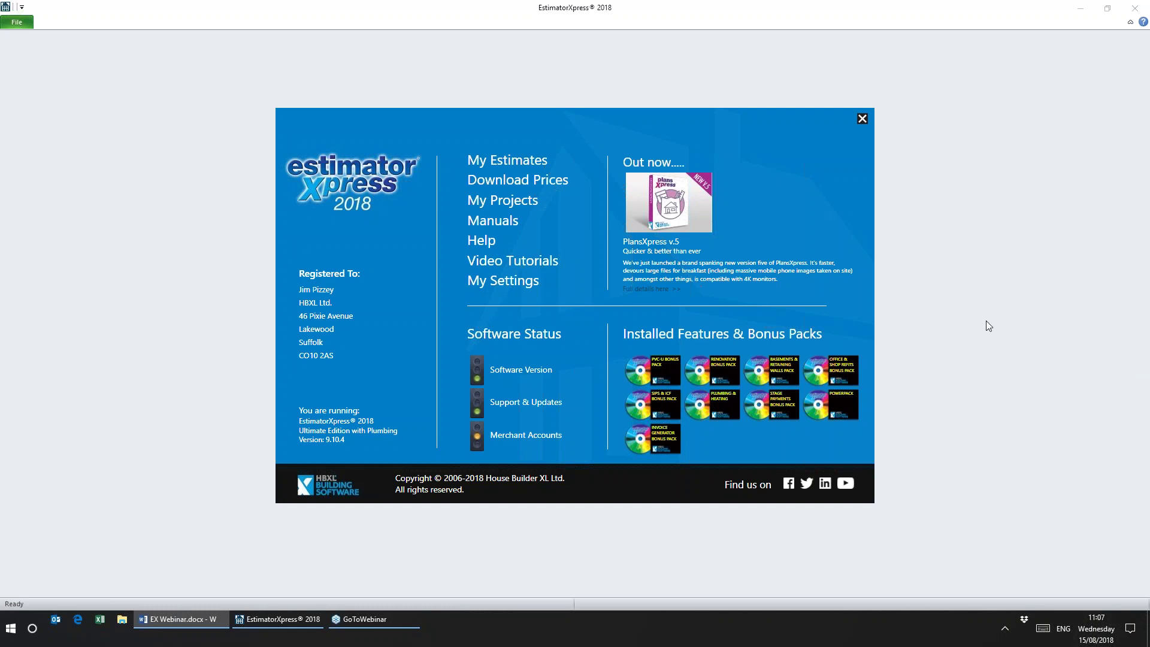
- Open the first estimate in the saved estimates, described as Extension, and load its Quick Quote to continue working on it
click(506, 161)
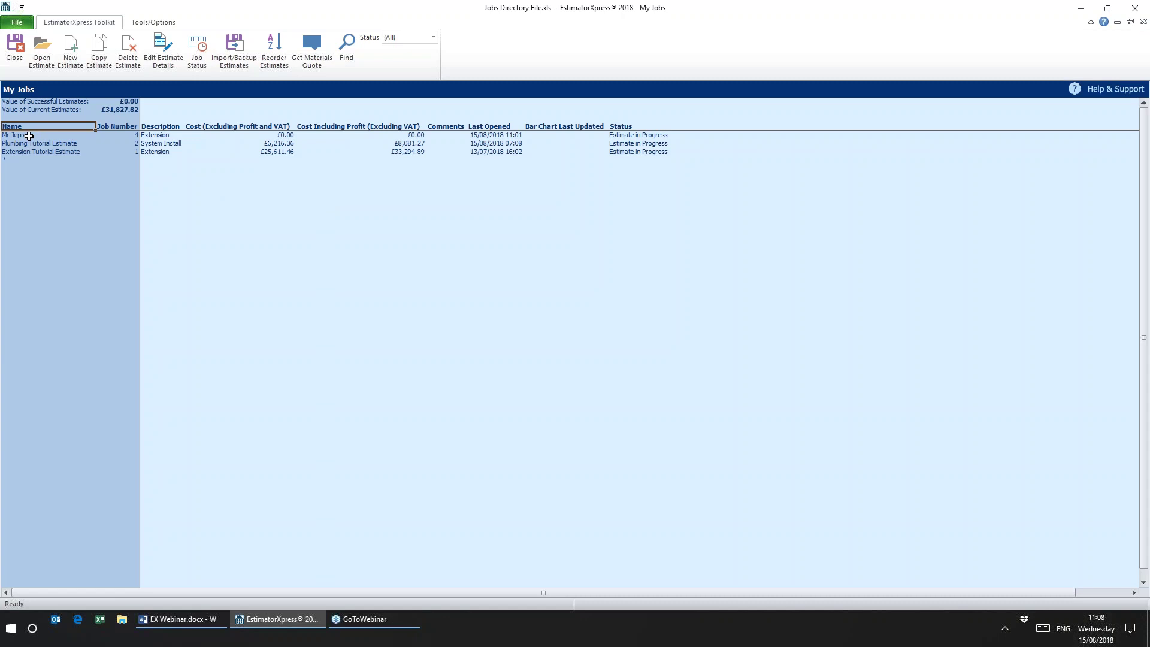
click(28, 136)
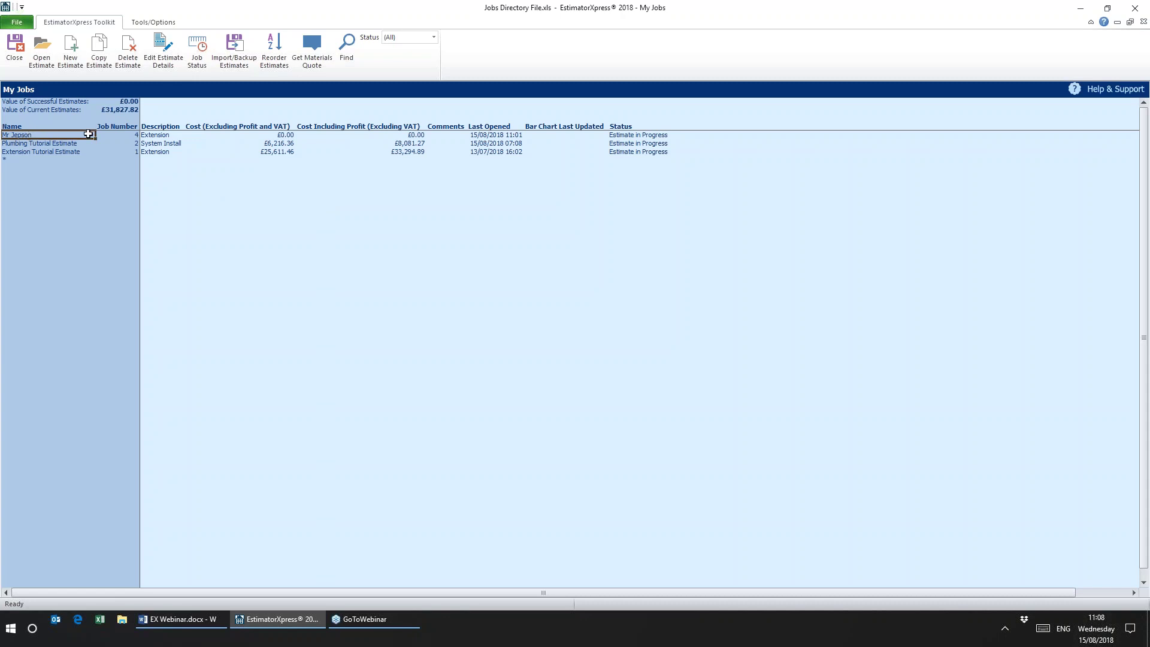
click(40, 55)
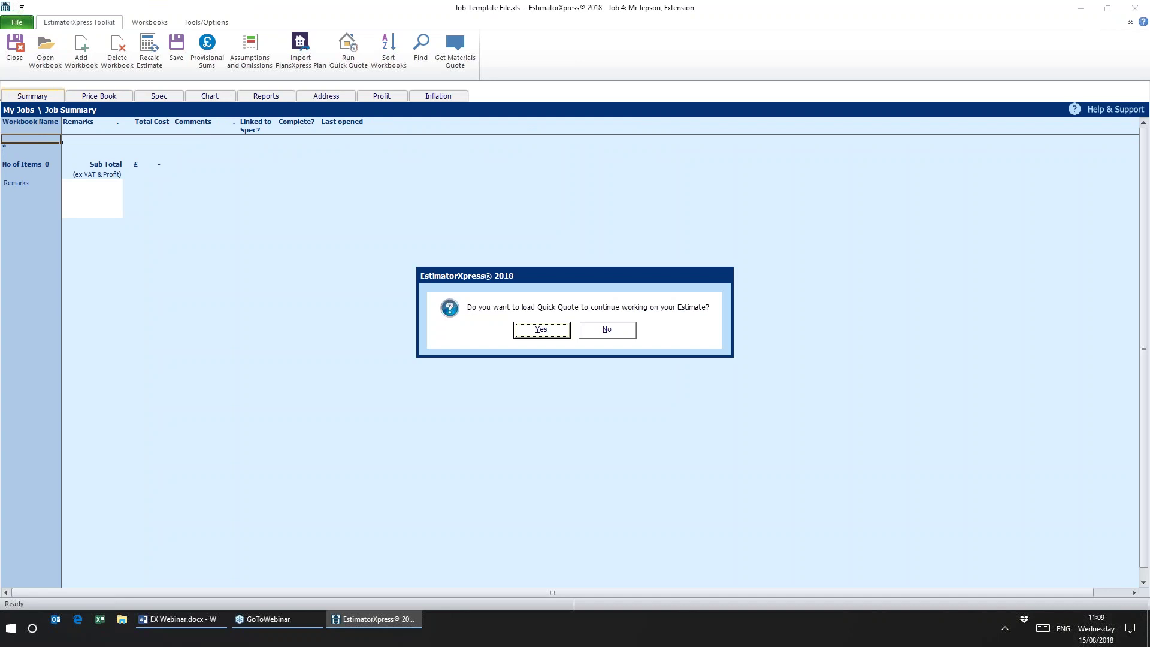
click(542, 331)
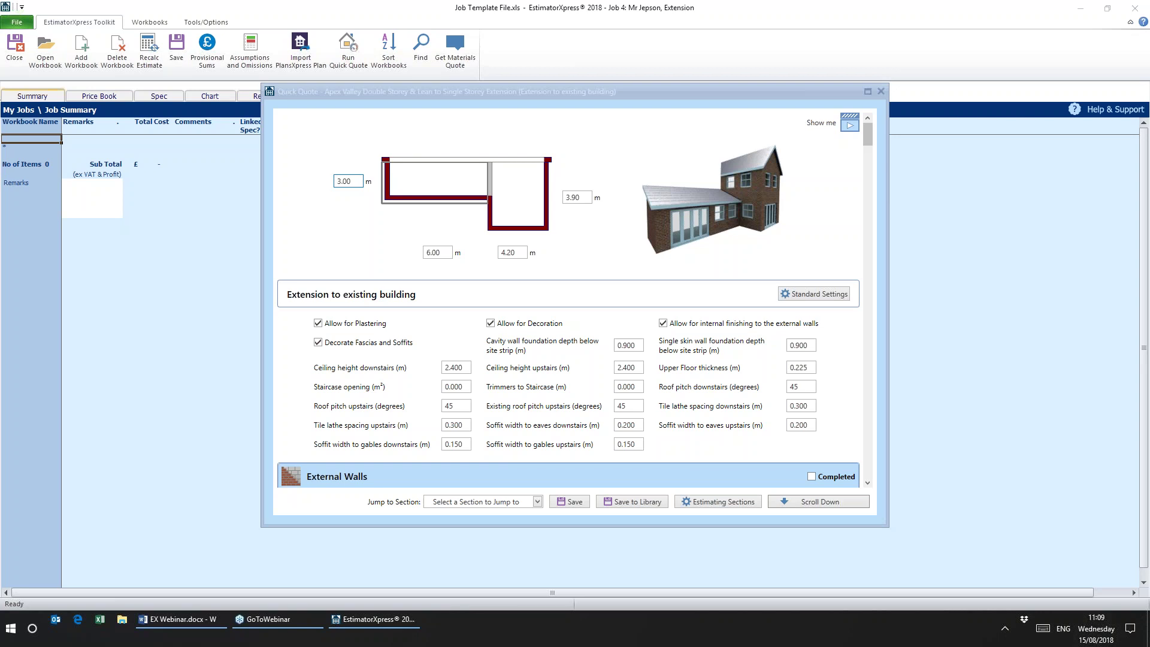
- Complete the Quick Quote for the double storey and lean-to extension and import it into the estimate
click(623, 125)
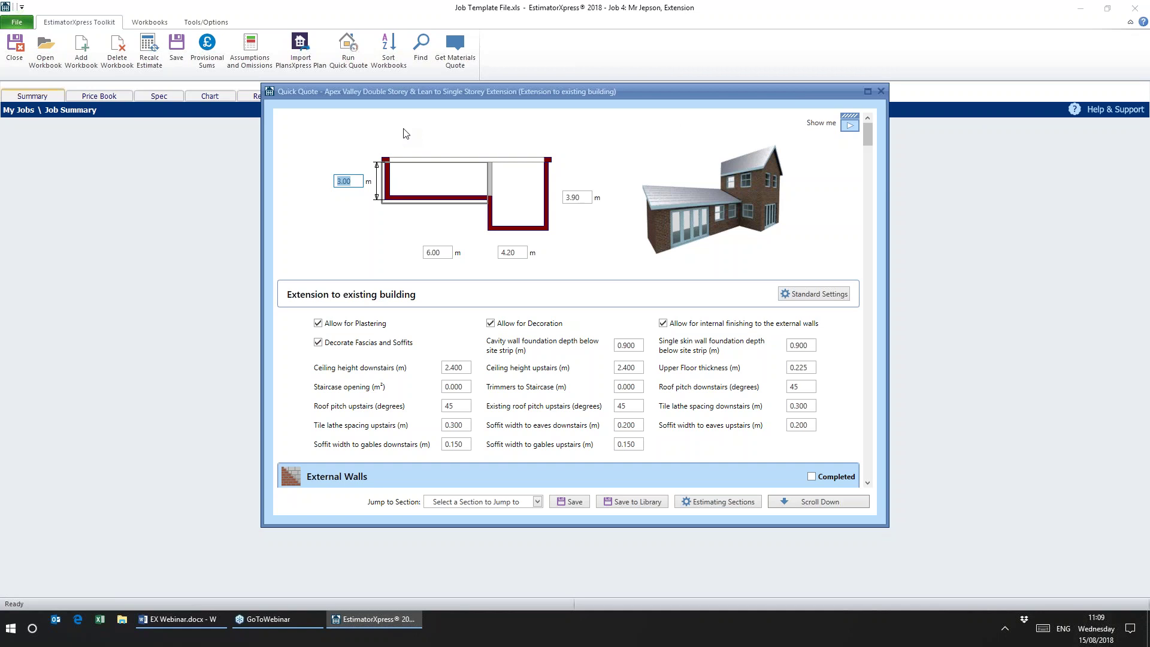
key(alt+Tab)
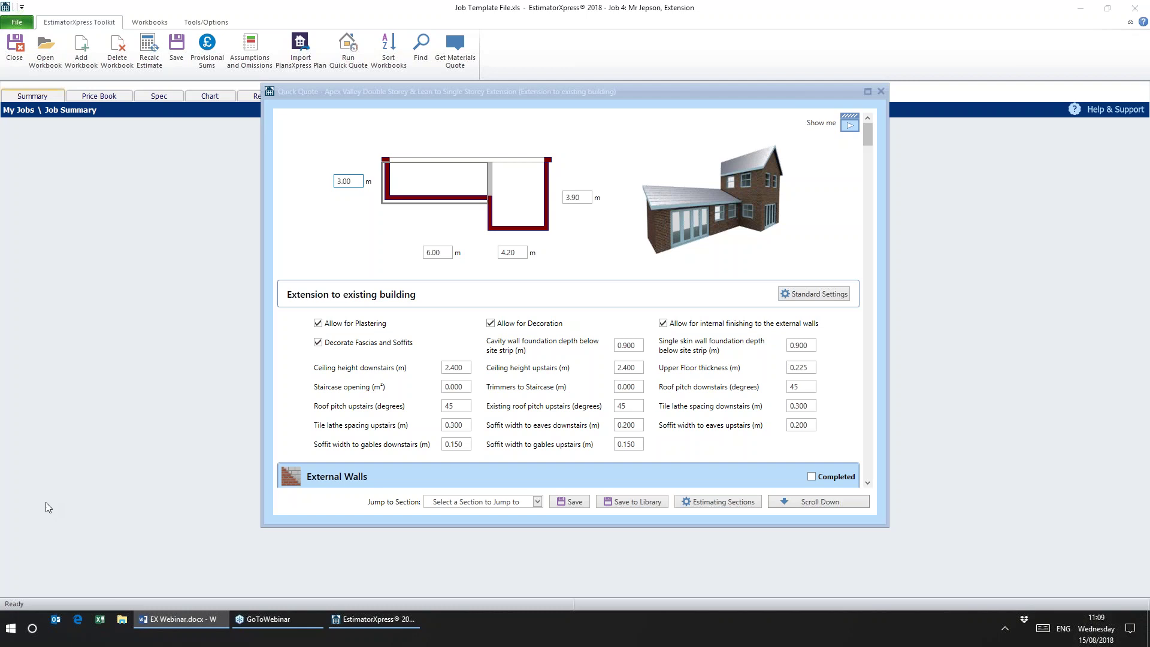
click(800, 502)
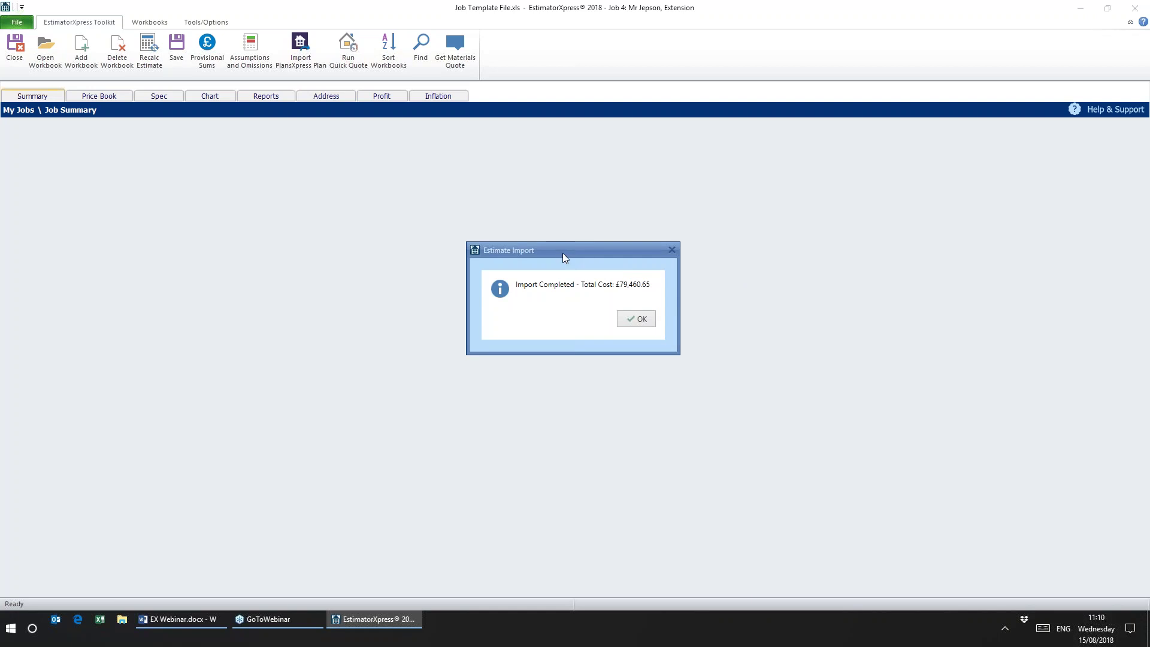
drag(558, 251, 544, 235)
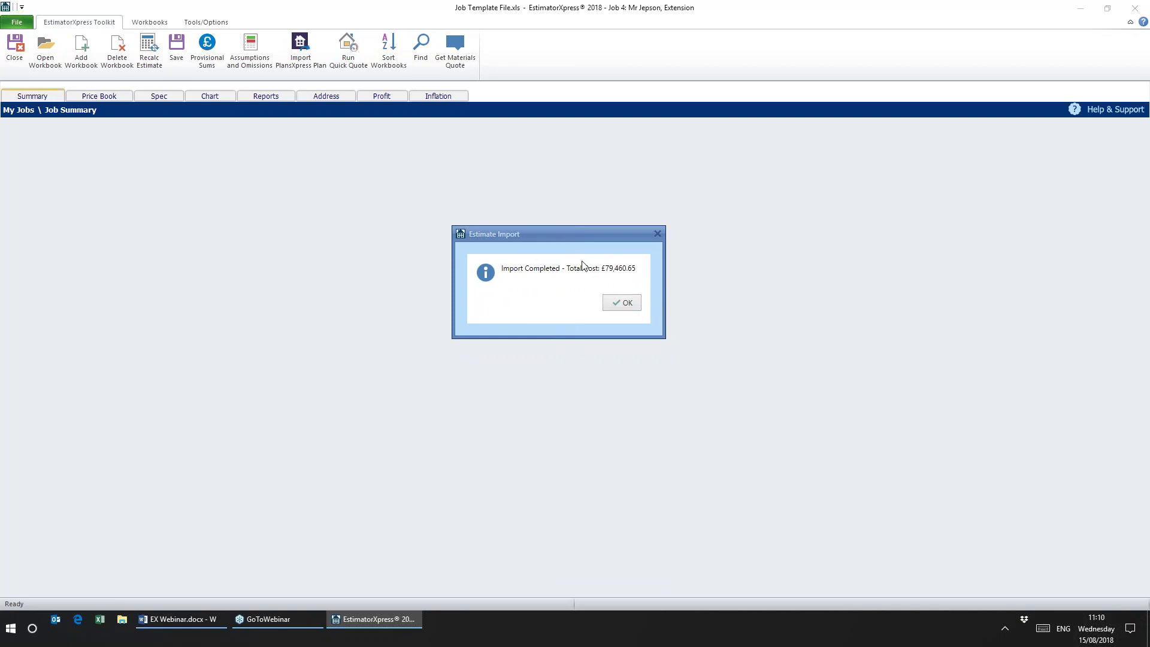
click(624, 306)
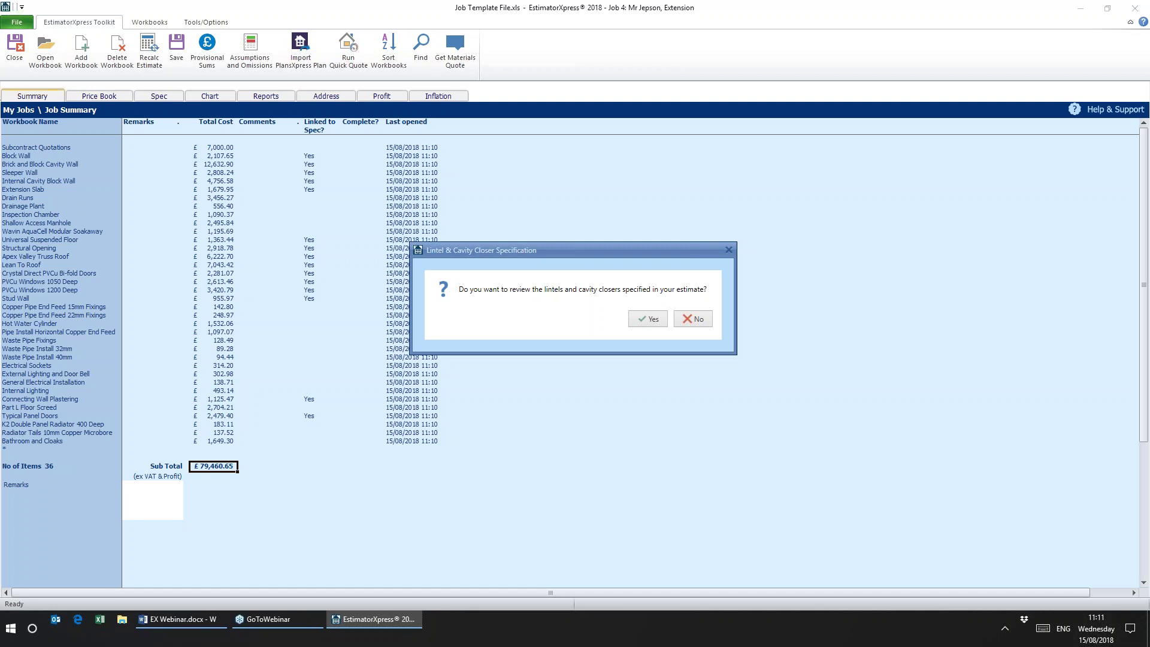
- Review the estimate's lintels and cavity closers and apply the automatic lintel selection Cavity Wall - 125-140mm
click(650, 321)
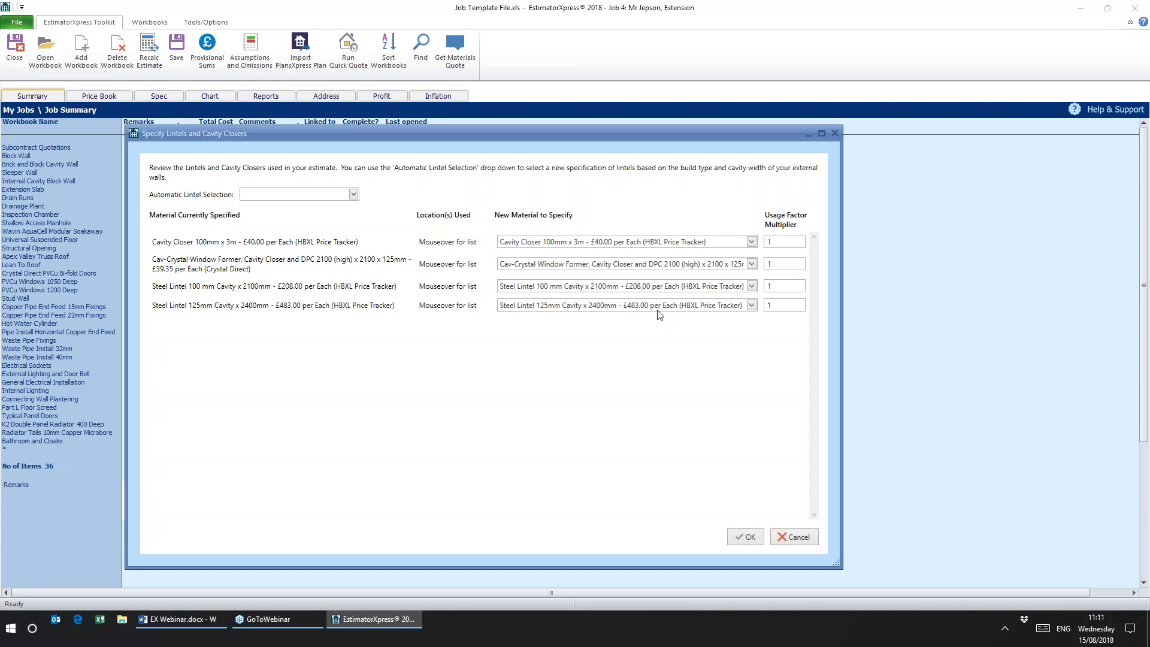
click(354, 195)
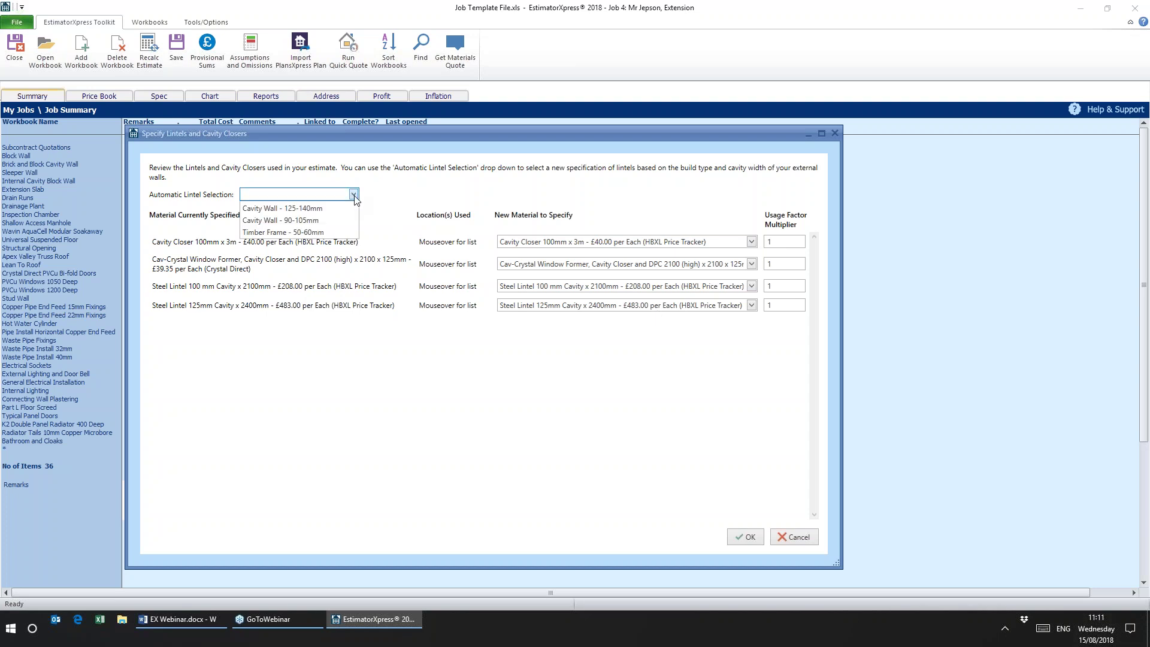
click(354, 195)
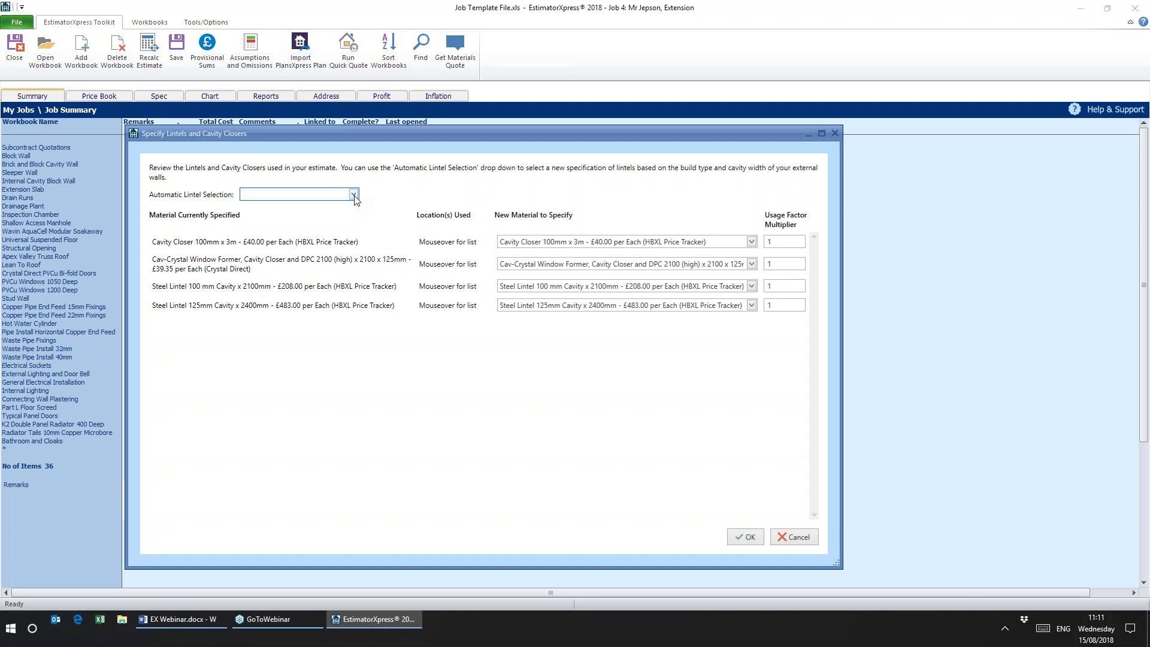
click(353, 195)
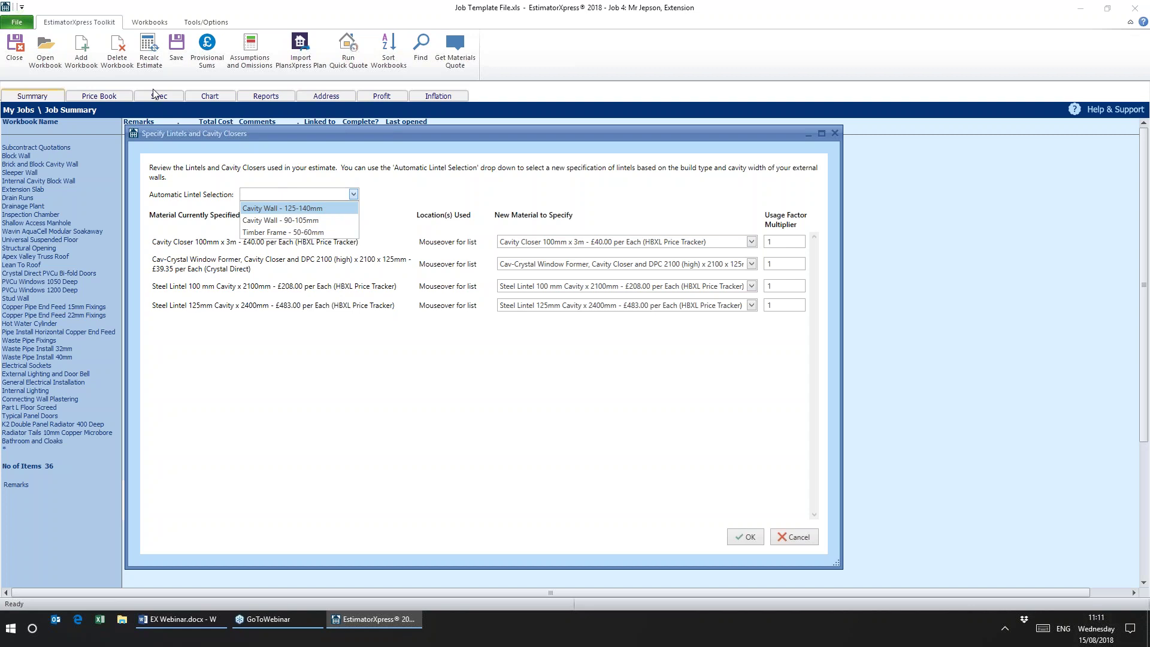
click(324, 208)
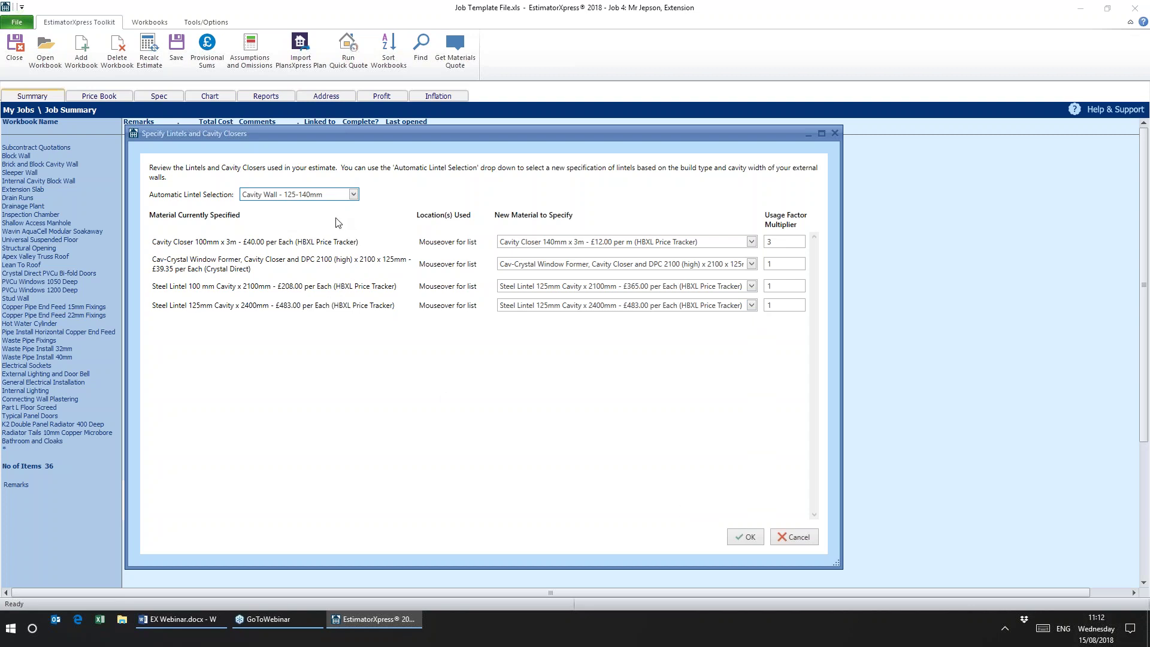
click(742, 538)
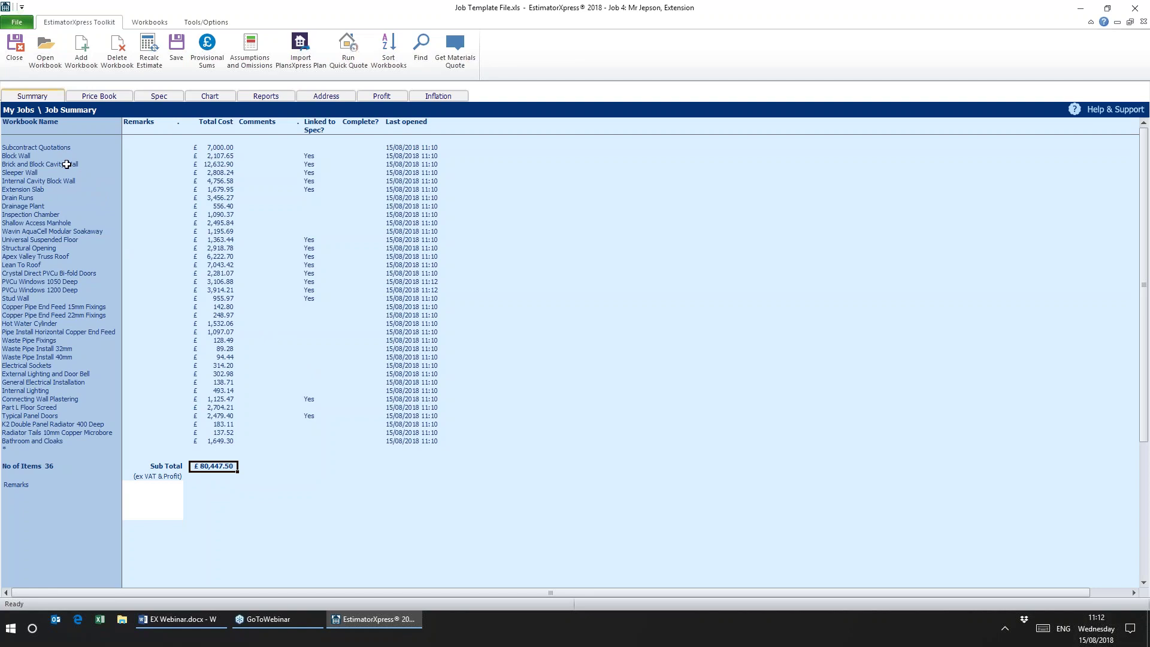
- Open the Brick and Block Cavity Wall workbook from the job summary and keep its window maximised
right_click(66, 164)
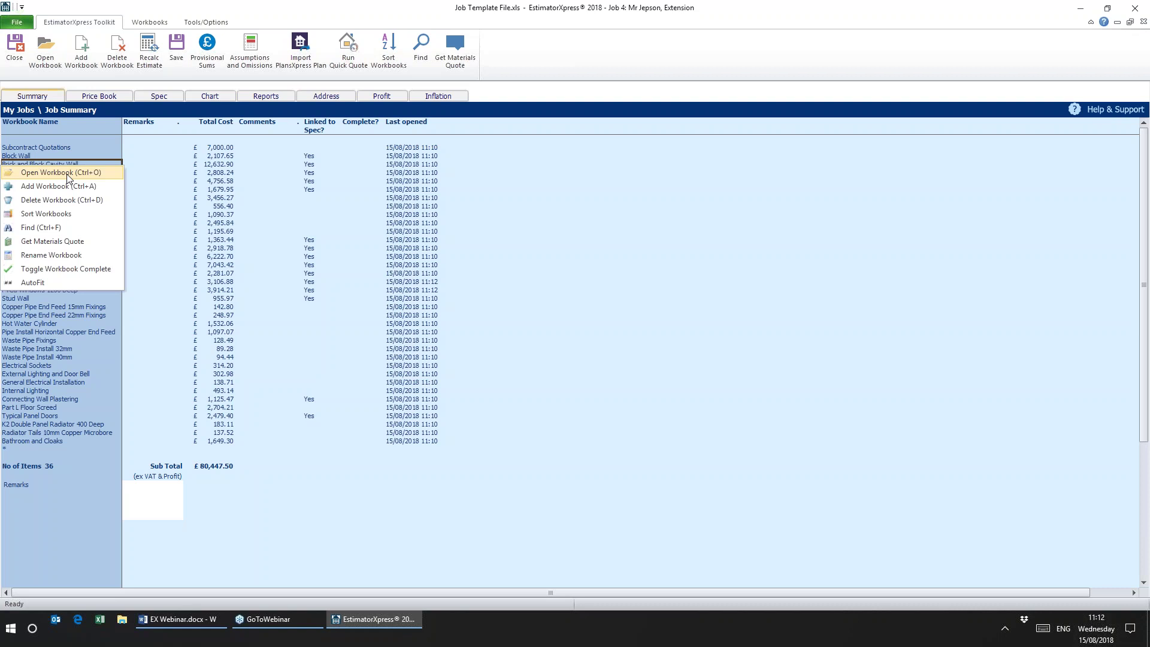
click(66, 173)
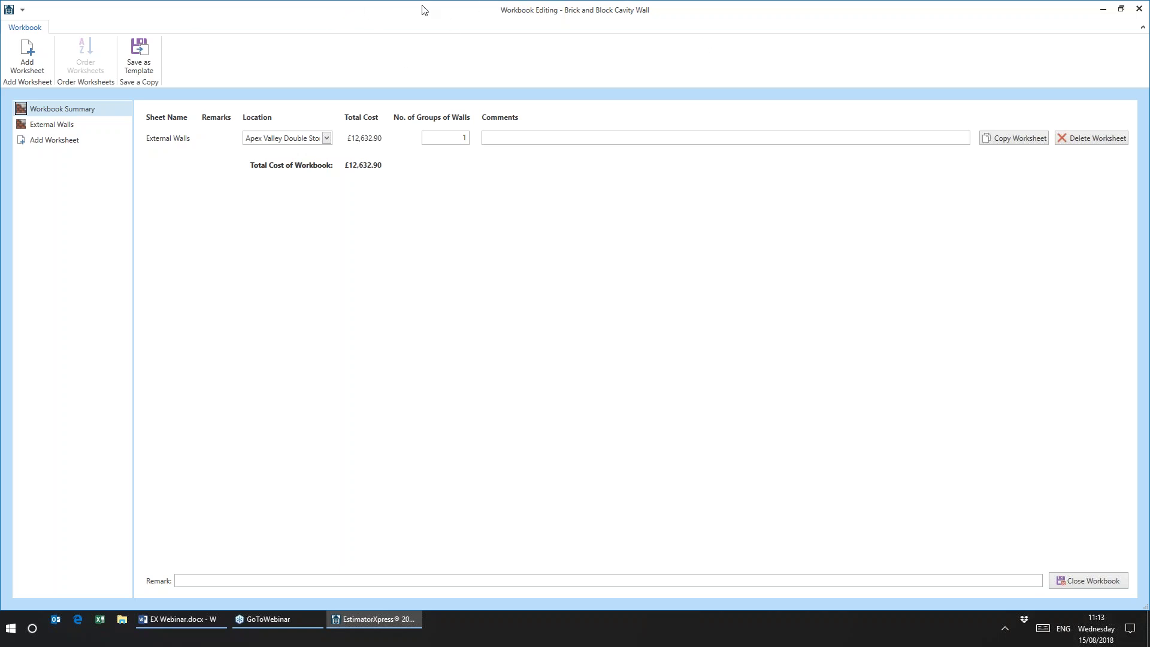
drag(415, 10, 552, 29)
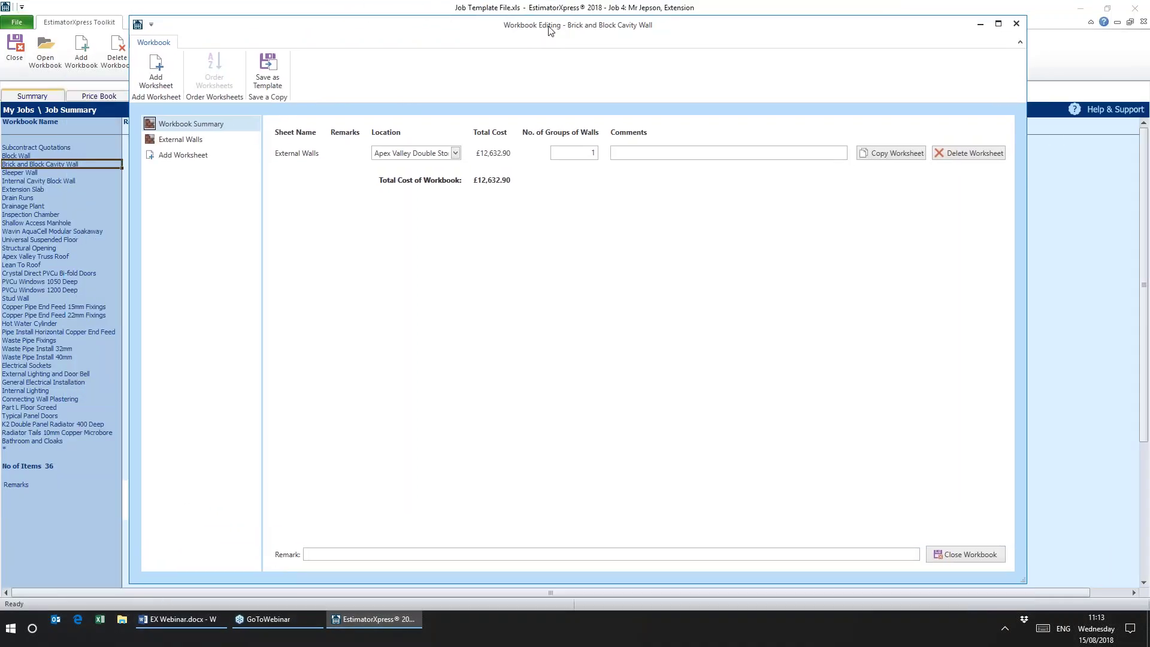
drag(430, 26, 389, 25)
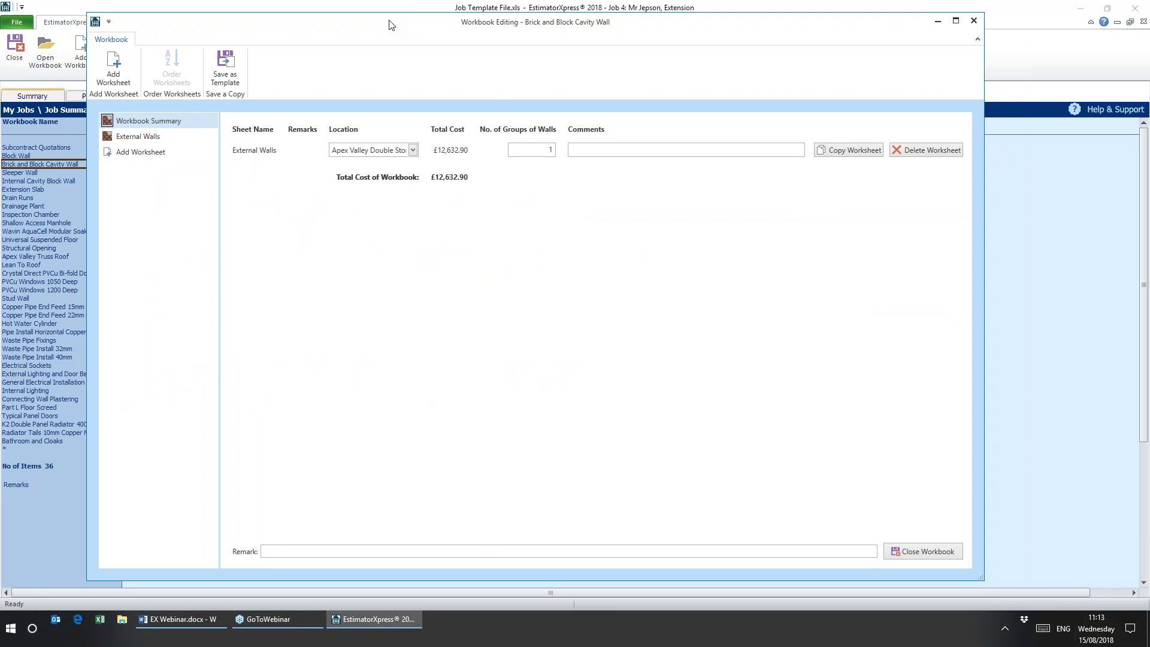
double_click(389, 24)
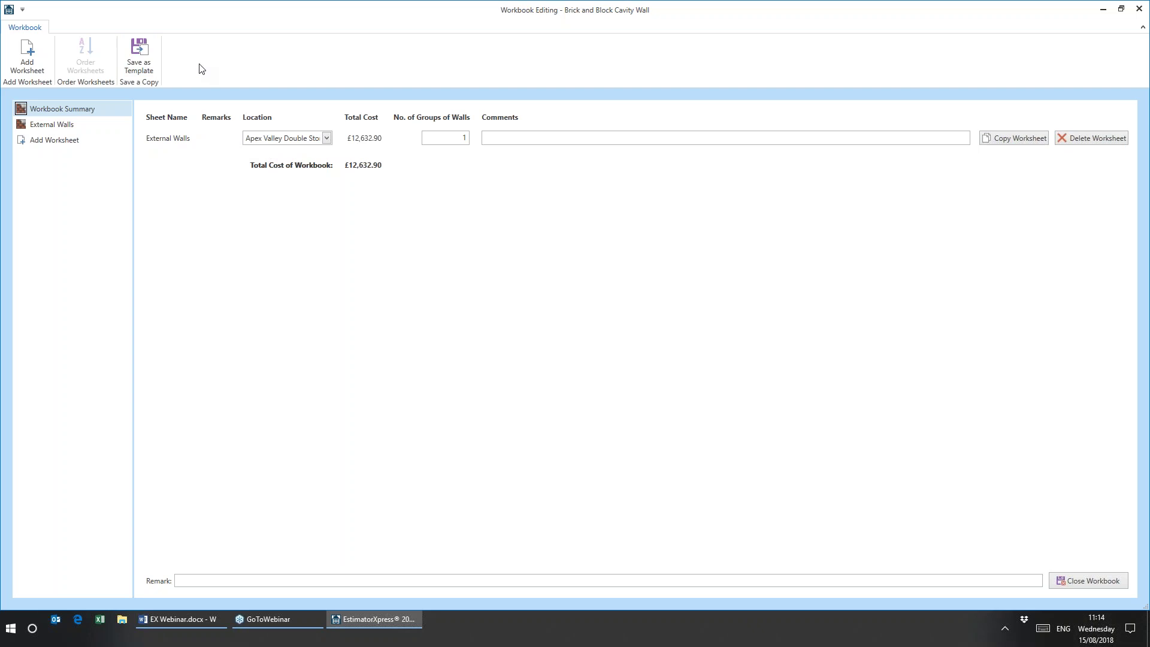
- Open the External Walls worksheet and review the dimensions of its double storey cavity walls
click(52, 126)
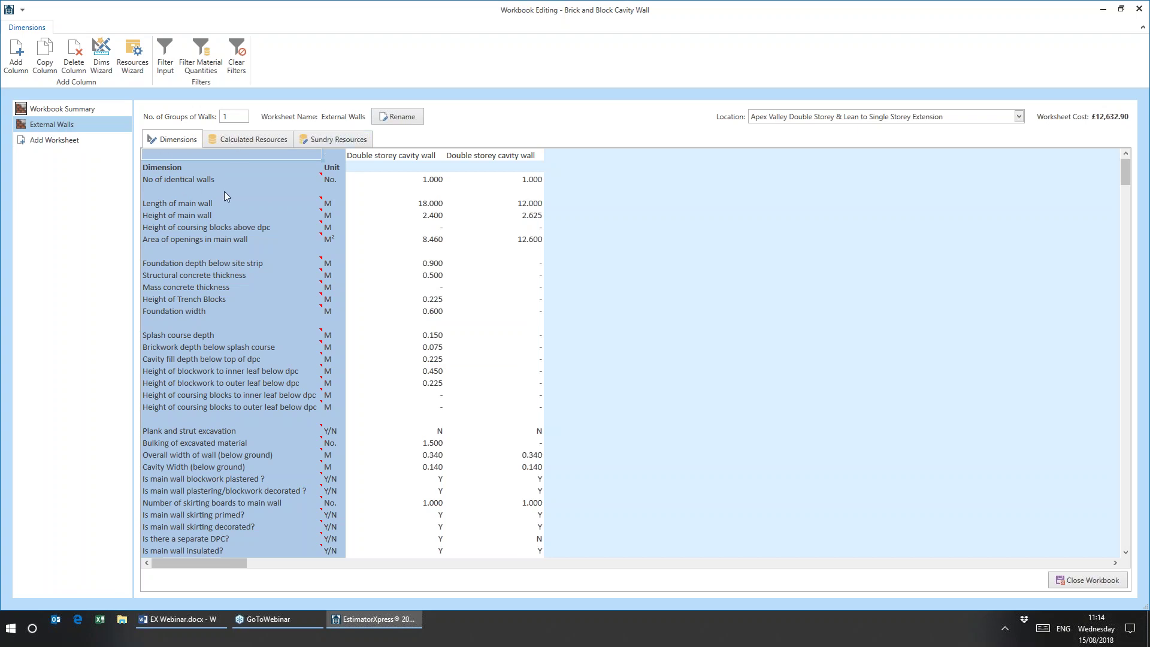
mouse_move(264, 204)
click(403, 250)
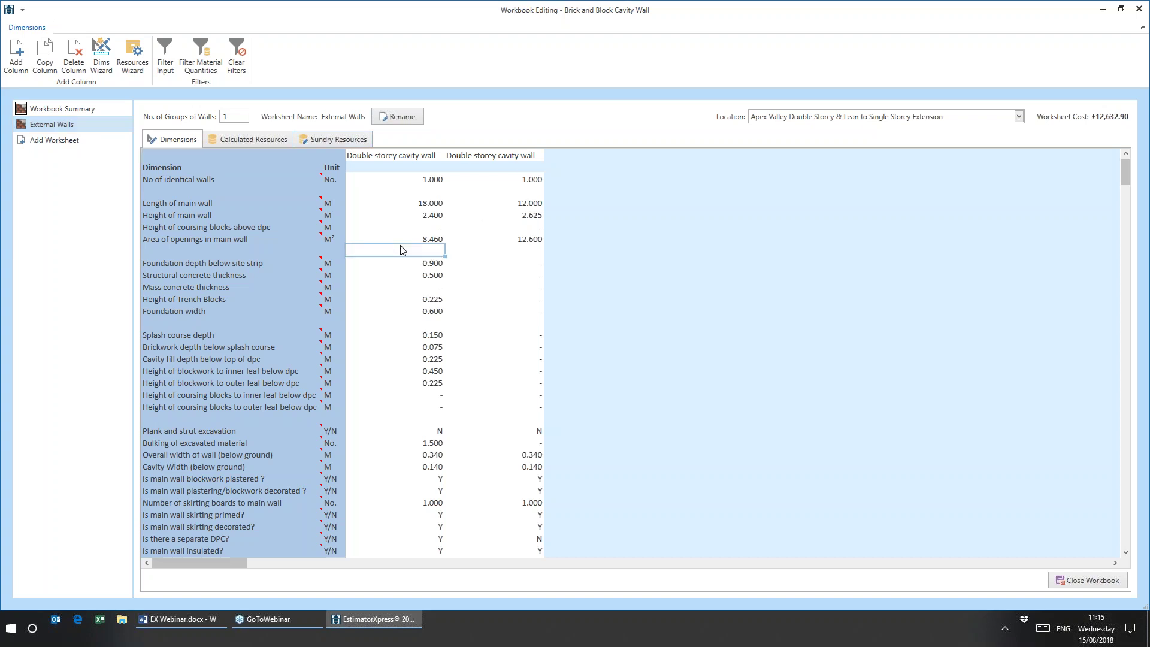
scroll(402, 250, down, 4)
scroll(403, 250, up, 4)
- Show the external walls' calculated resources and filter the items to Bricks above dpc less openings
click(234, 140)
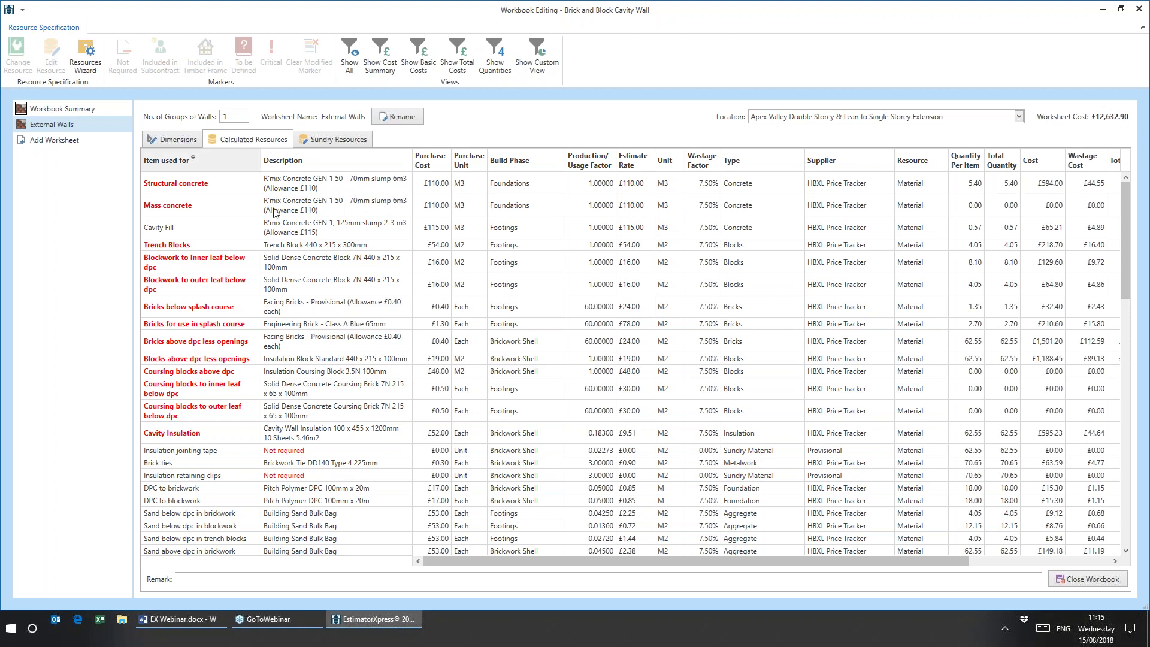
click(323, 184)
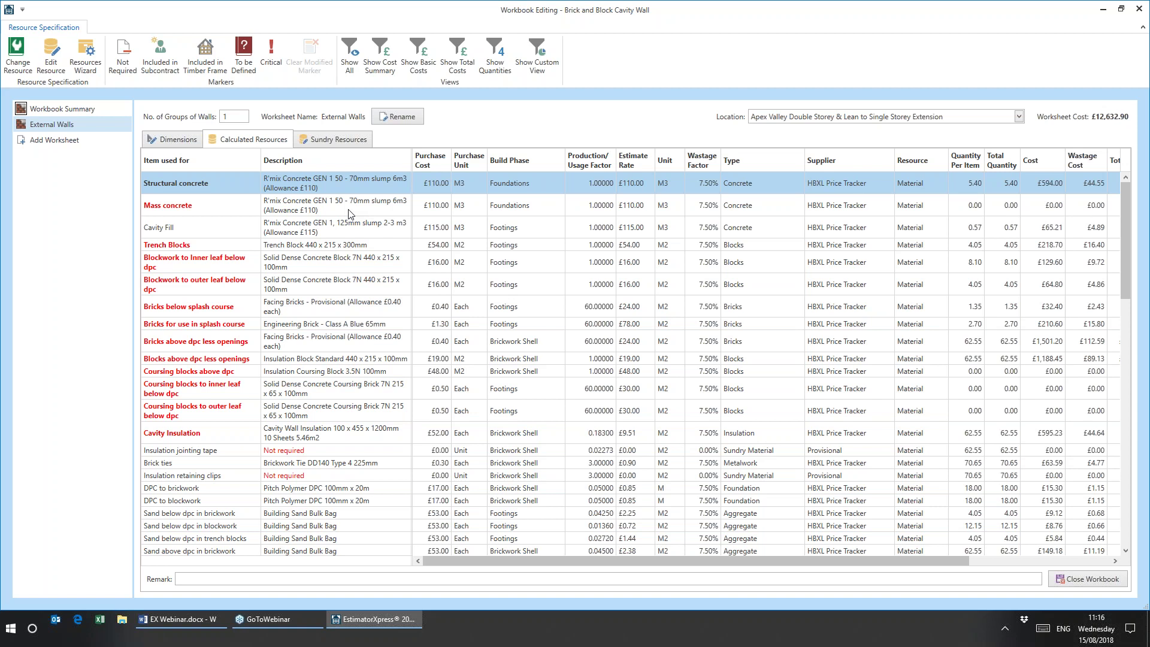
click(318, 249)
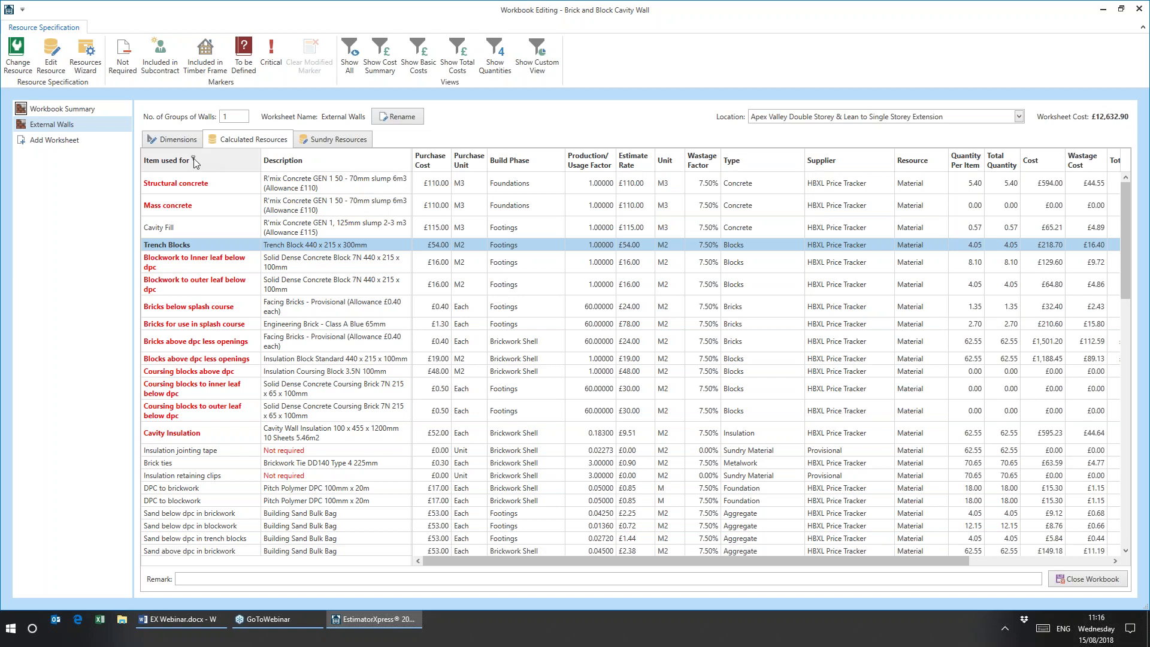
click(194, 159)
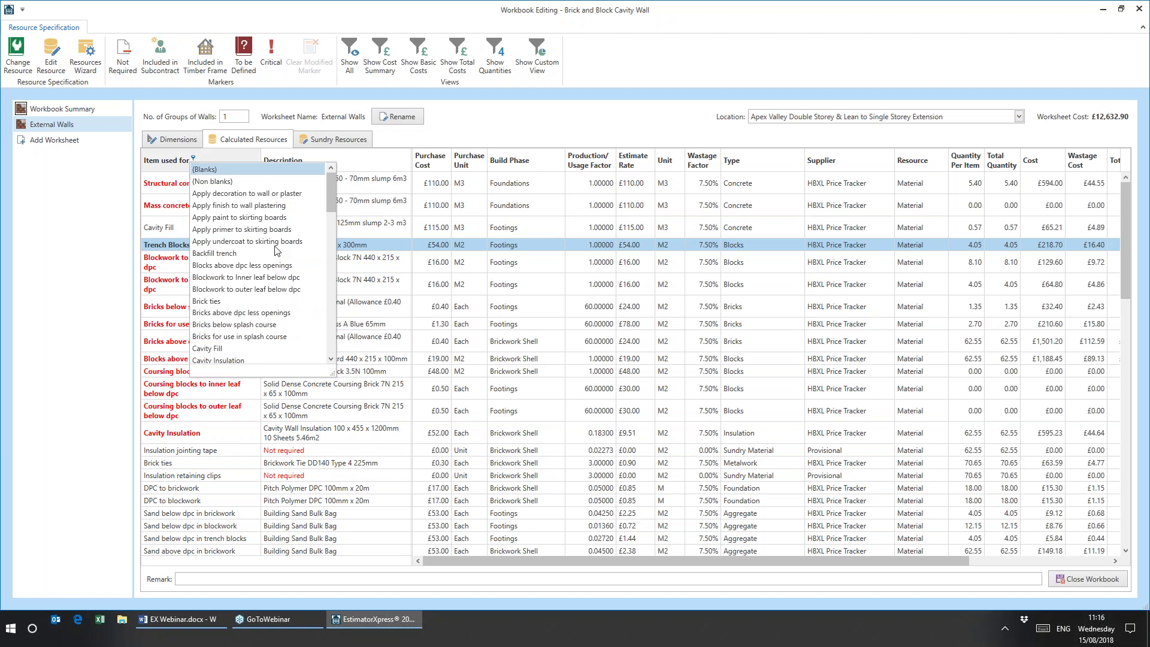
scroll(312, 304, down, 1)
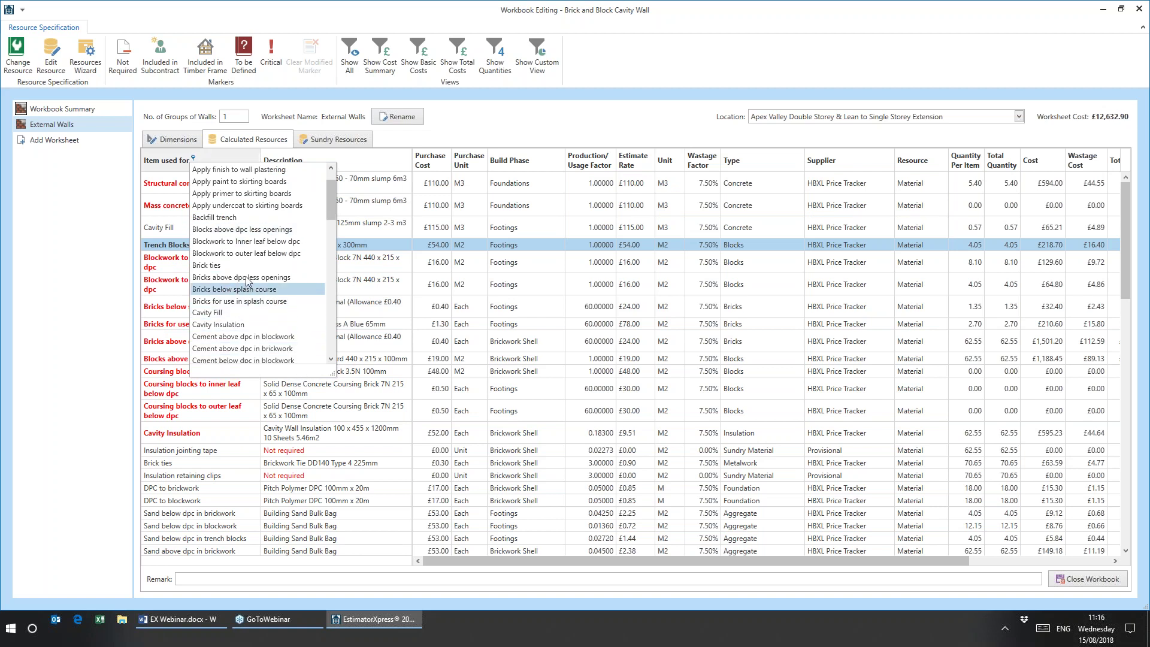
click(240, 278)
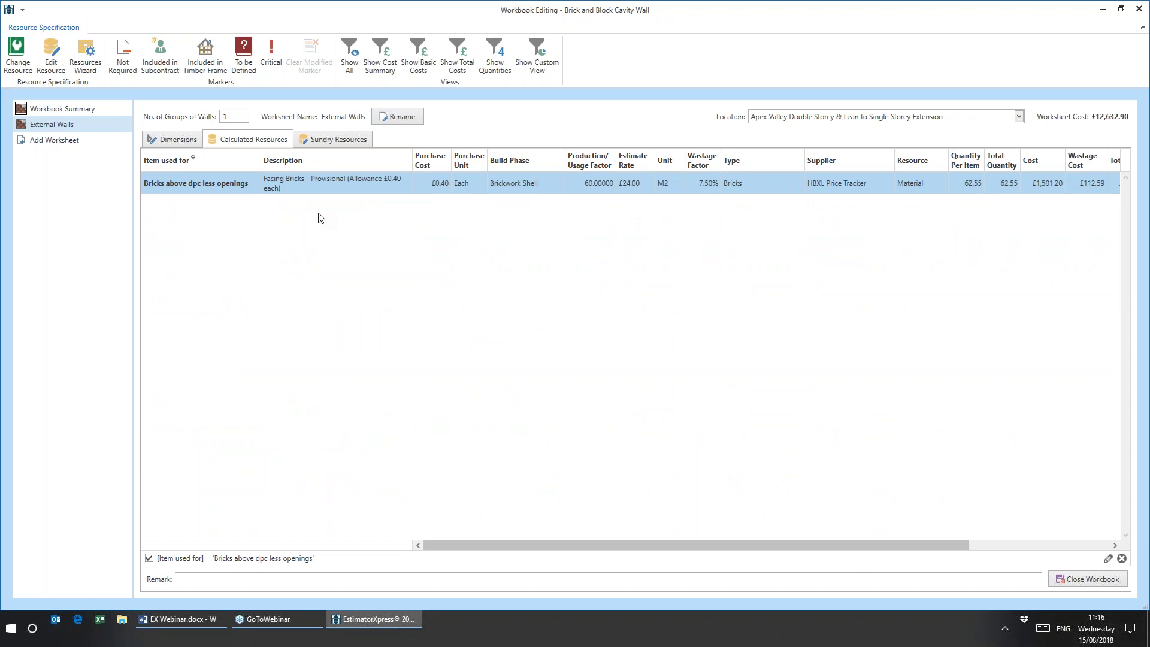
- Change the resource for Bricks above dpc less openings to Reclaimed Facing Bricks - Provisional (Allowance £0.90 each), keeping the usage factor at 60
right_click(286, 186)
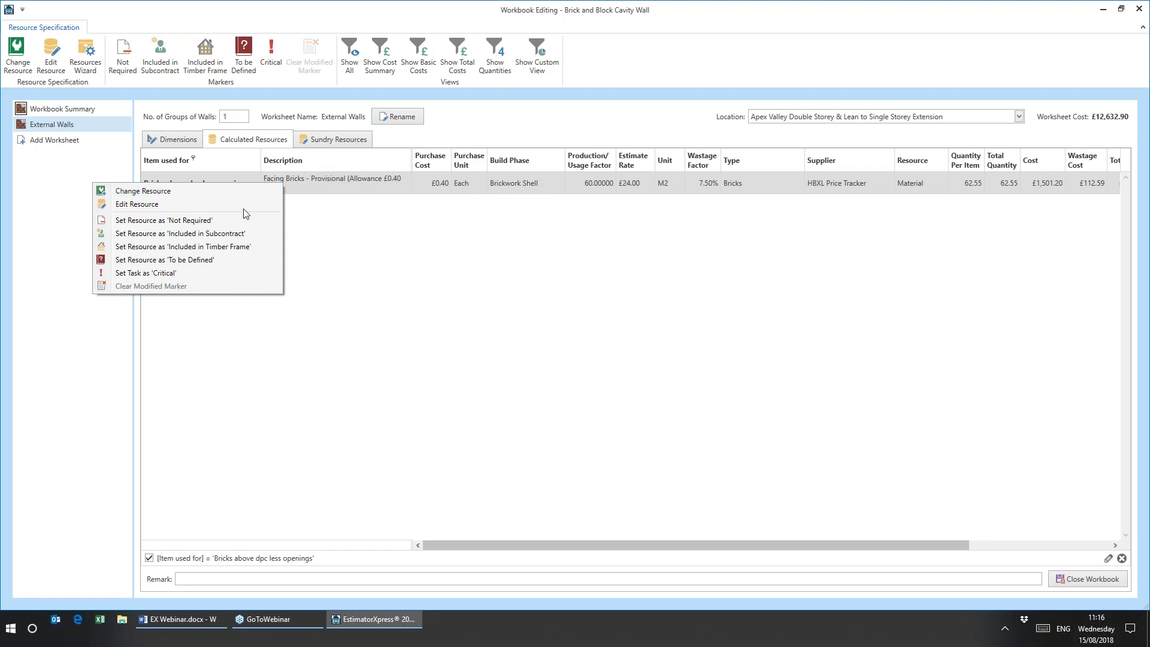
click(162, 193)
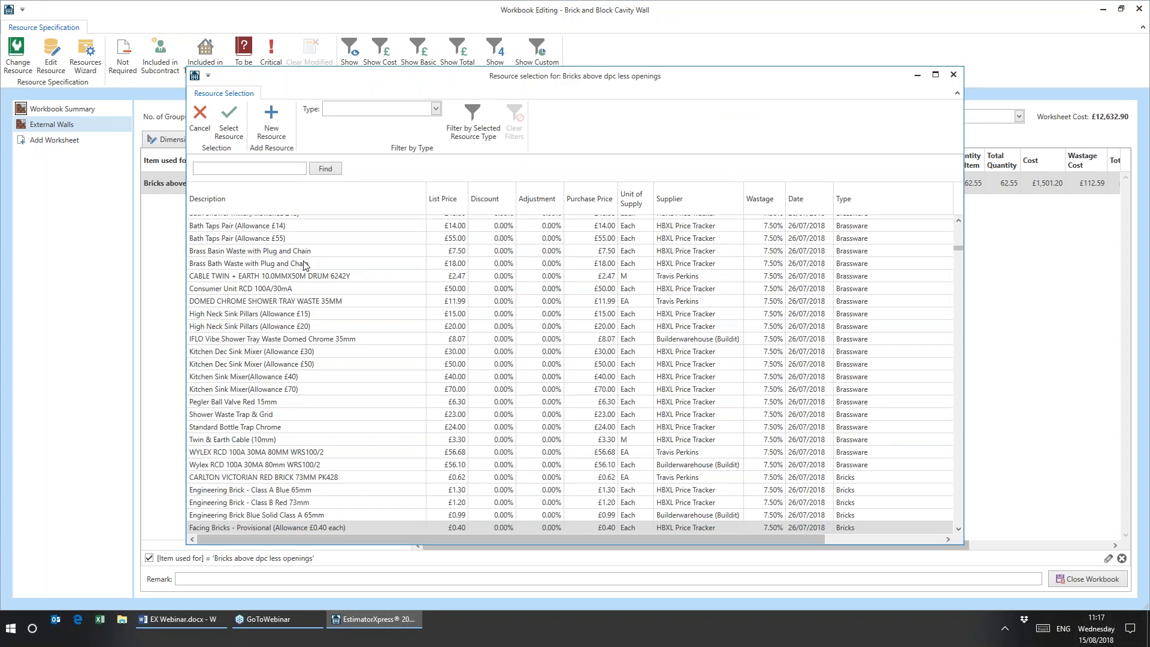
click(210, 167)
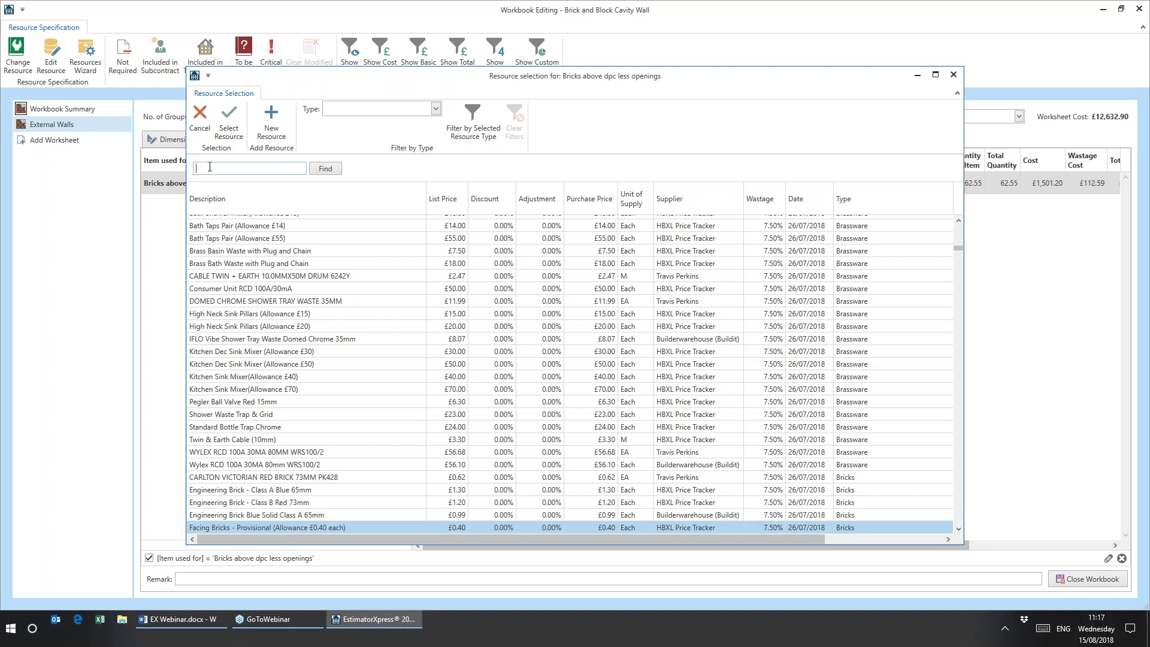
text(facing)
click(327, 169)
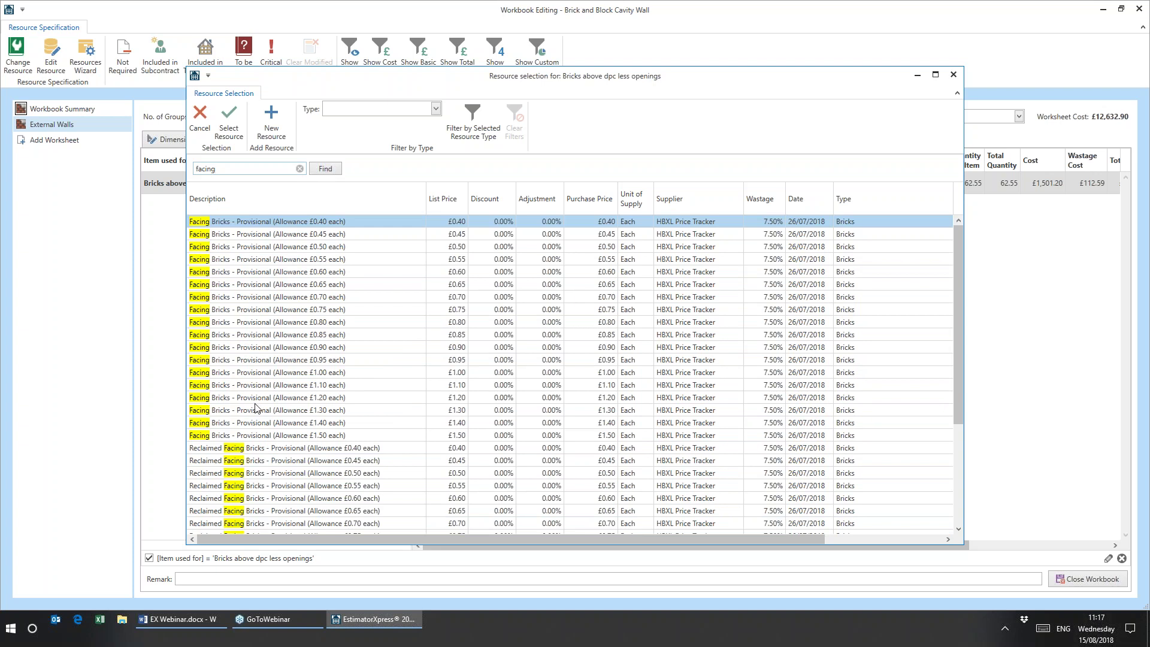
scroll(256, 407, down, 5)
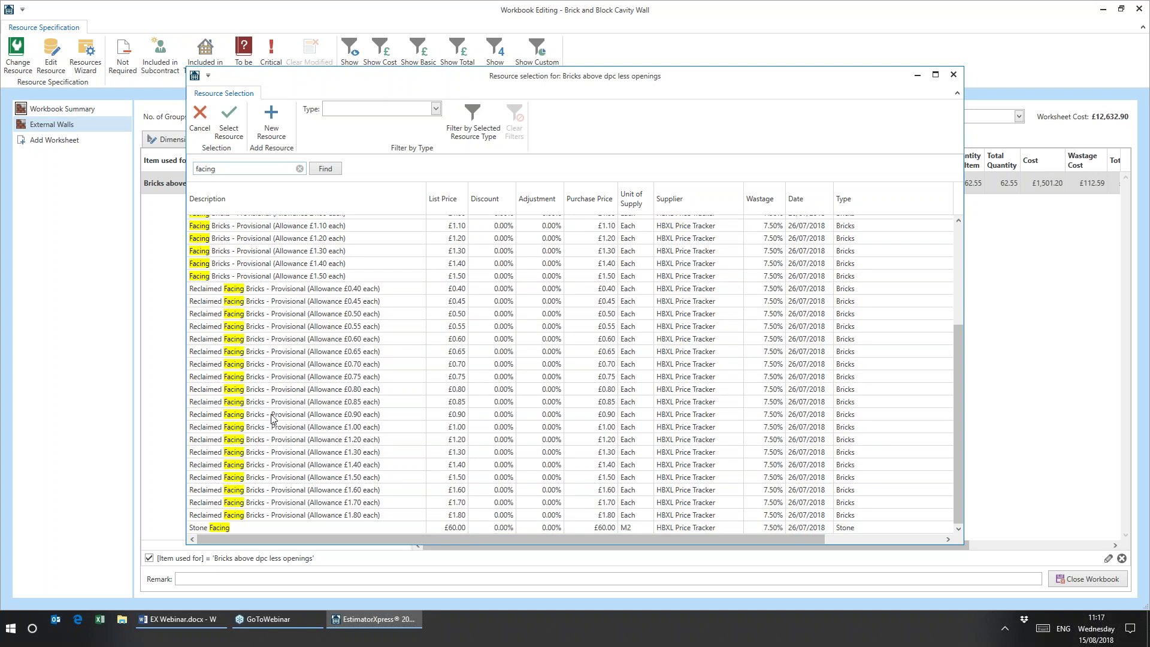
click(272, 415)
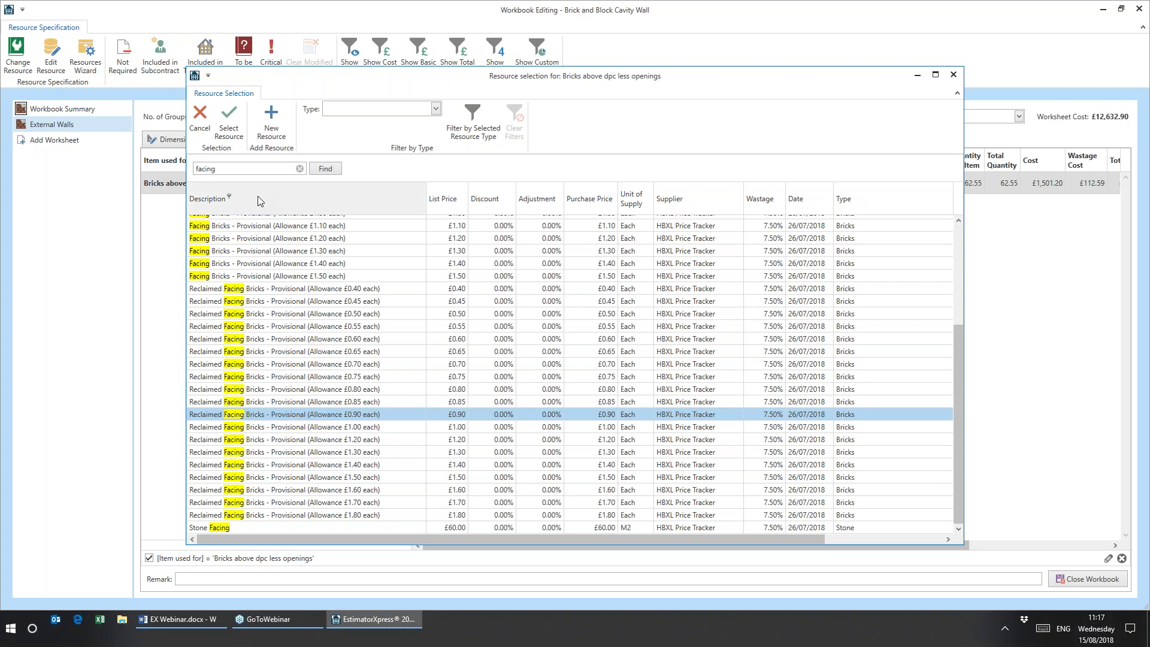
click(233, 132)
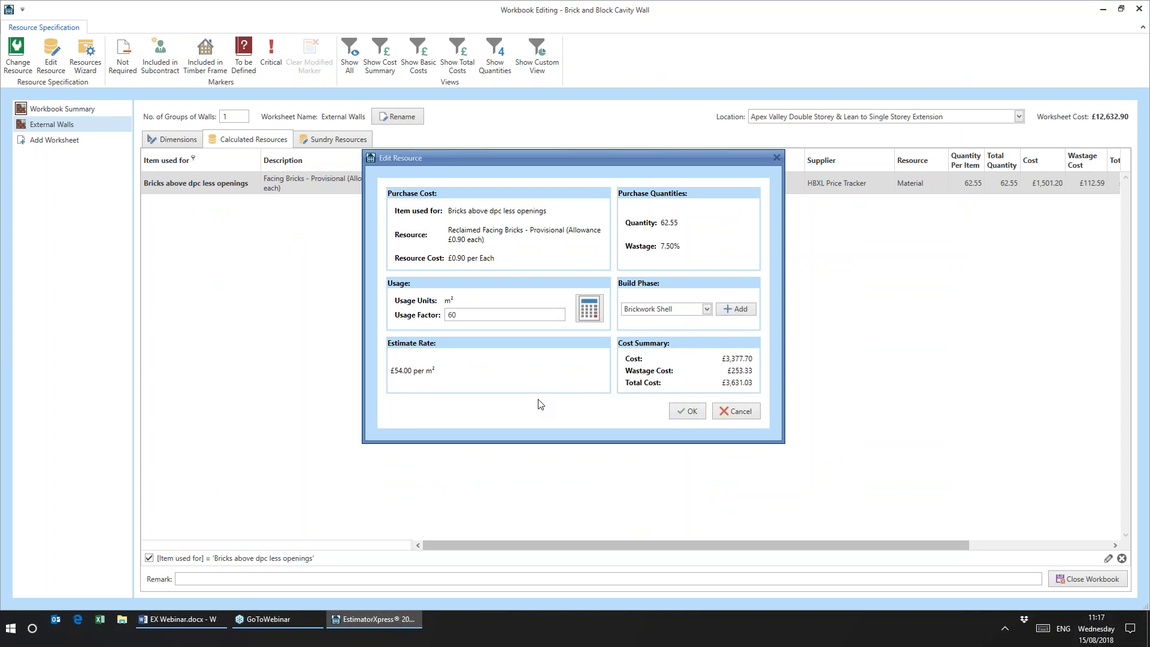
click(689, 413)
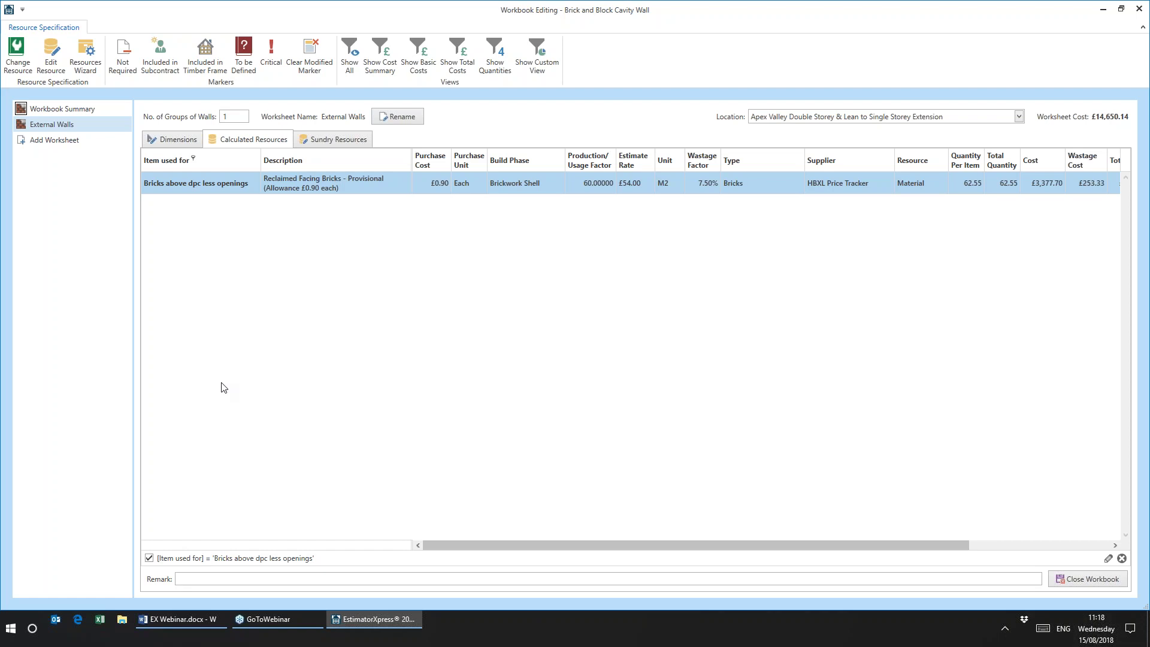
- Clear the item filter and search the external walls' calculated resources for "brick"
click(1122, 559)
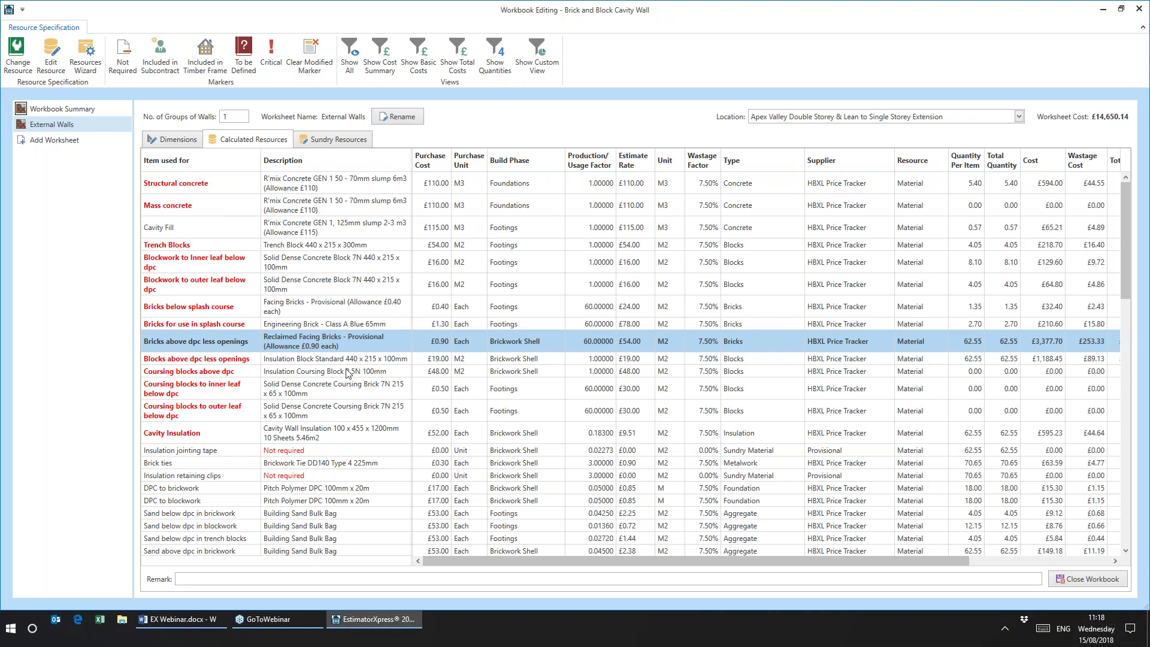
click(228, 185)
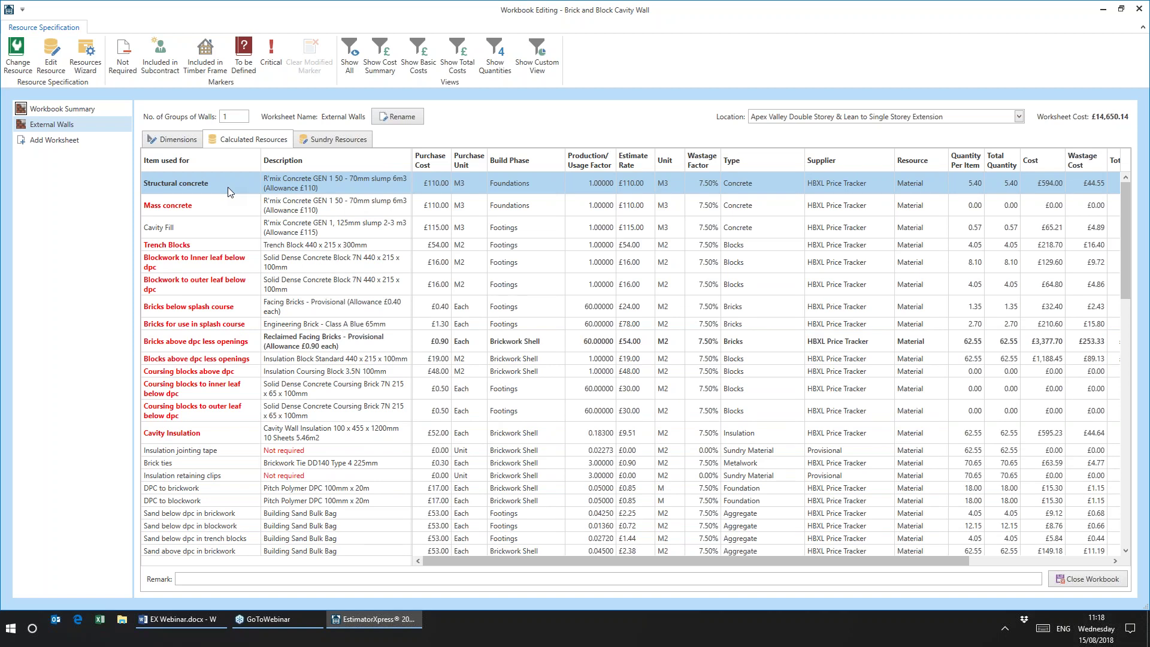
key(ctrl+f)
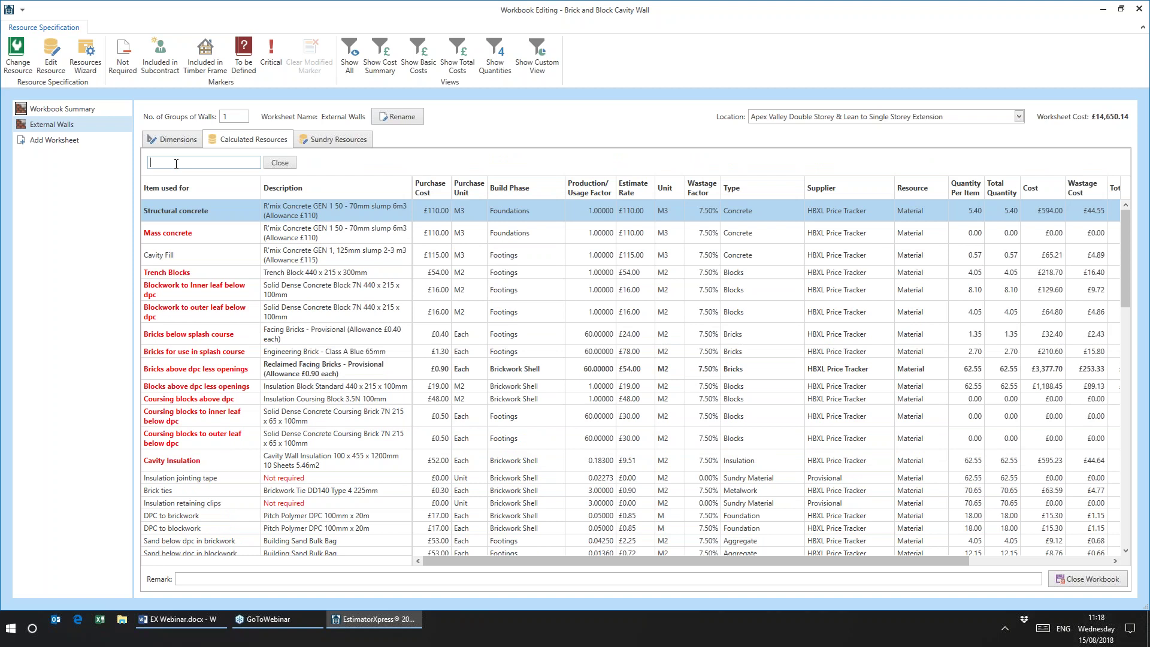
text(brick)
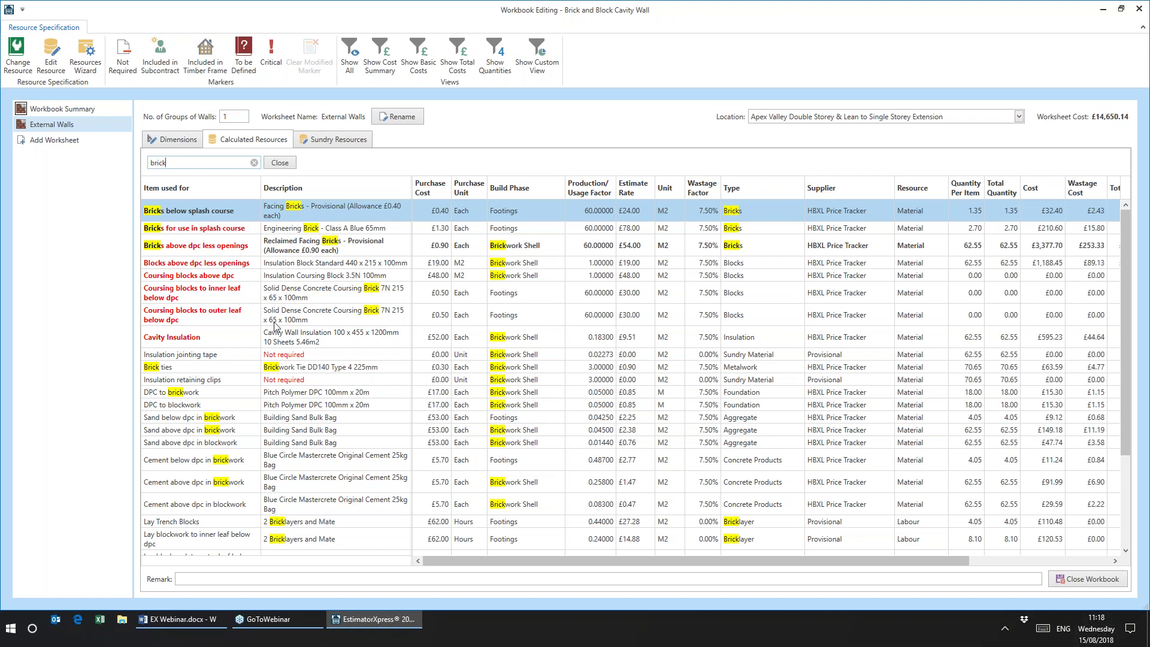
- Start adding multiple sundry resources to External Walls, search the materials for "starter" and add Wall Starter Stainless Steel 2.4M to the selection
click(334, 140)
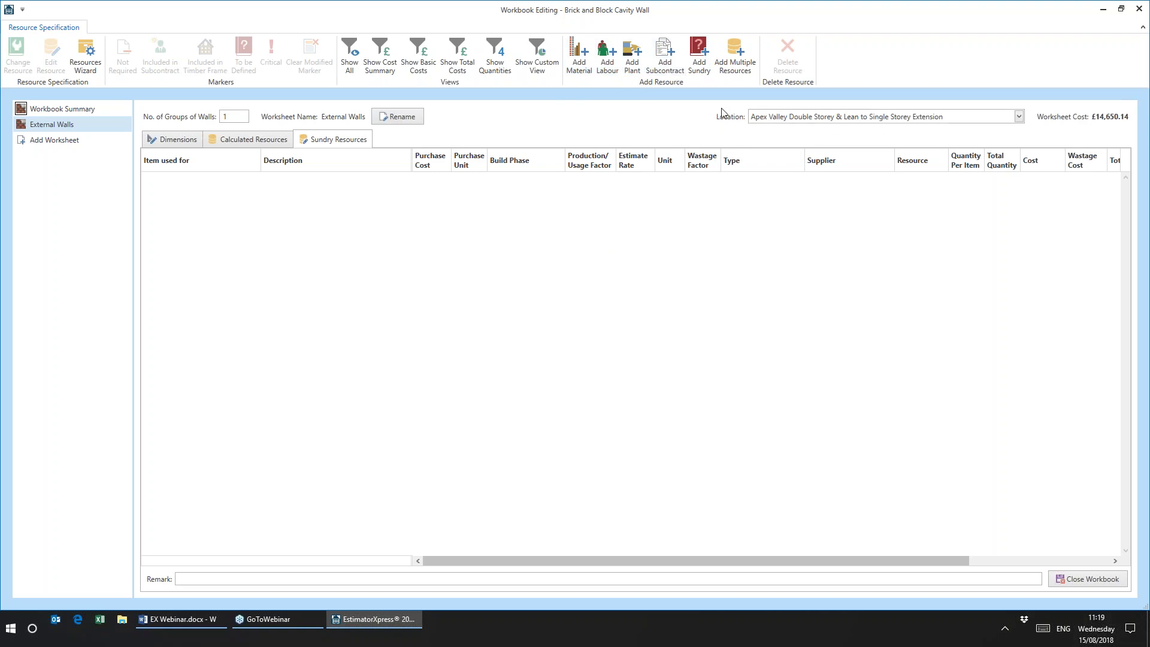
click(730, 56)
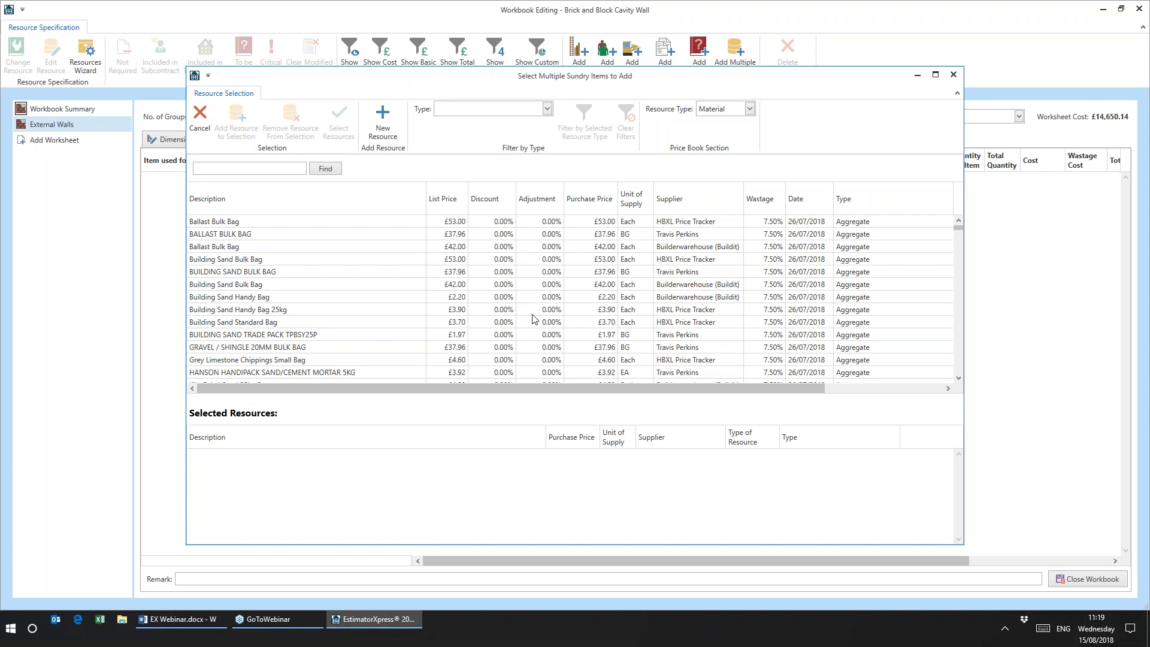
click(199, 170)
text(starter)
click(326, 169)
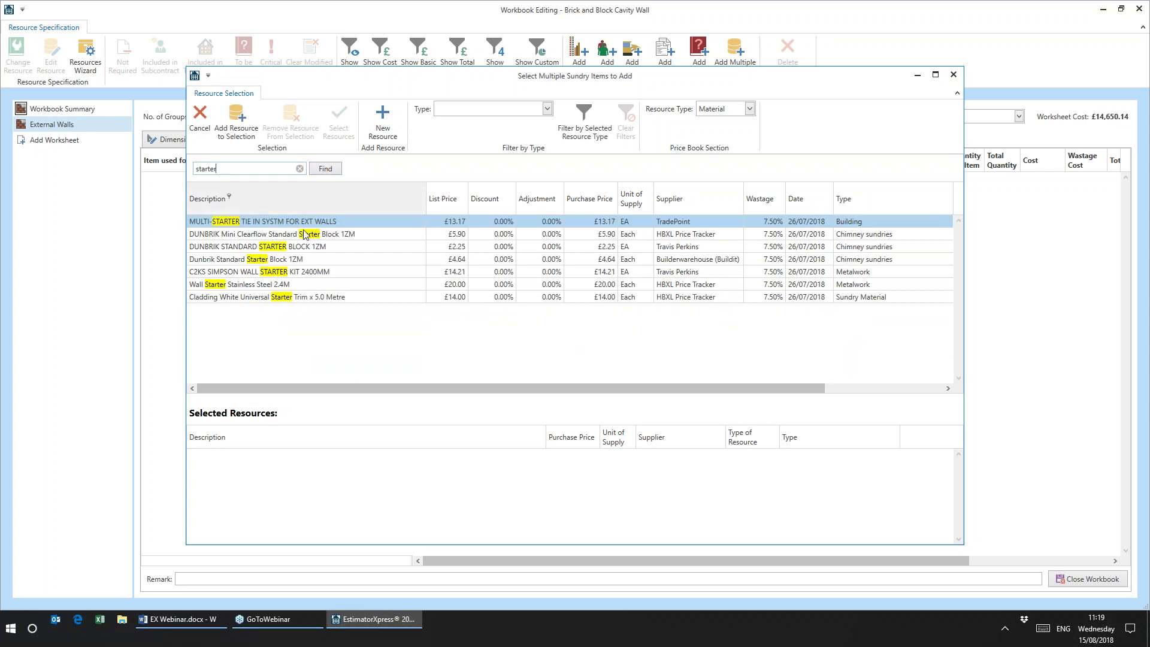
click(268, 286)
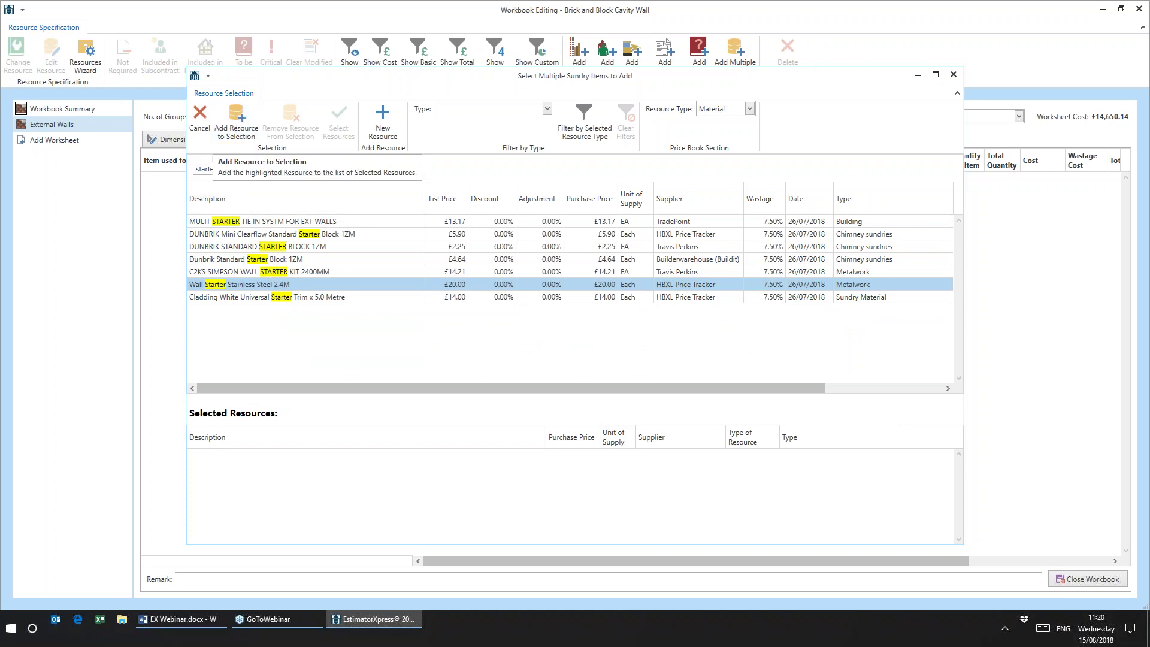
click(230, 132)
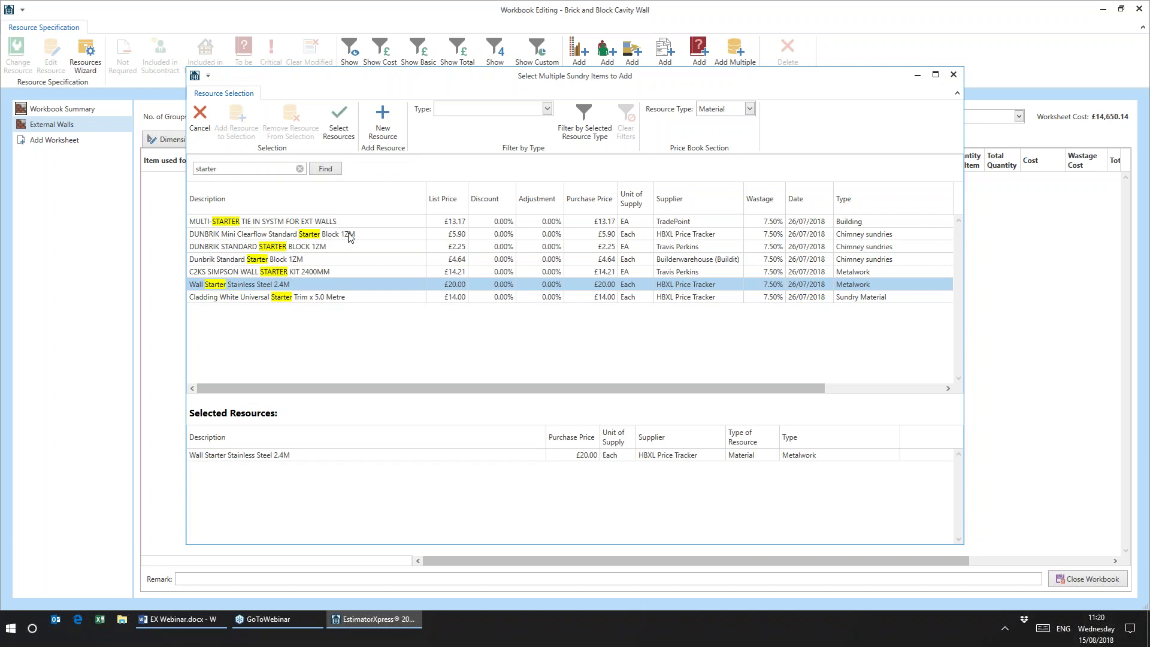
- Clear the search, add Bricklayers Labourer from the Labour resources to the selection and accept the selected resources
click(298, 170)
click(299, 169)
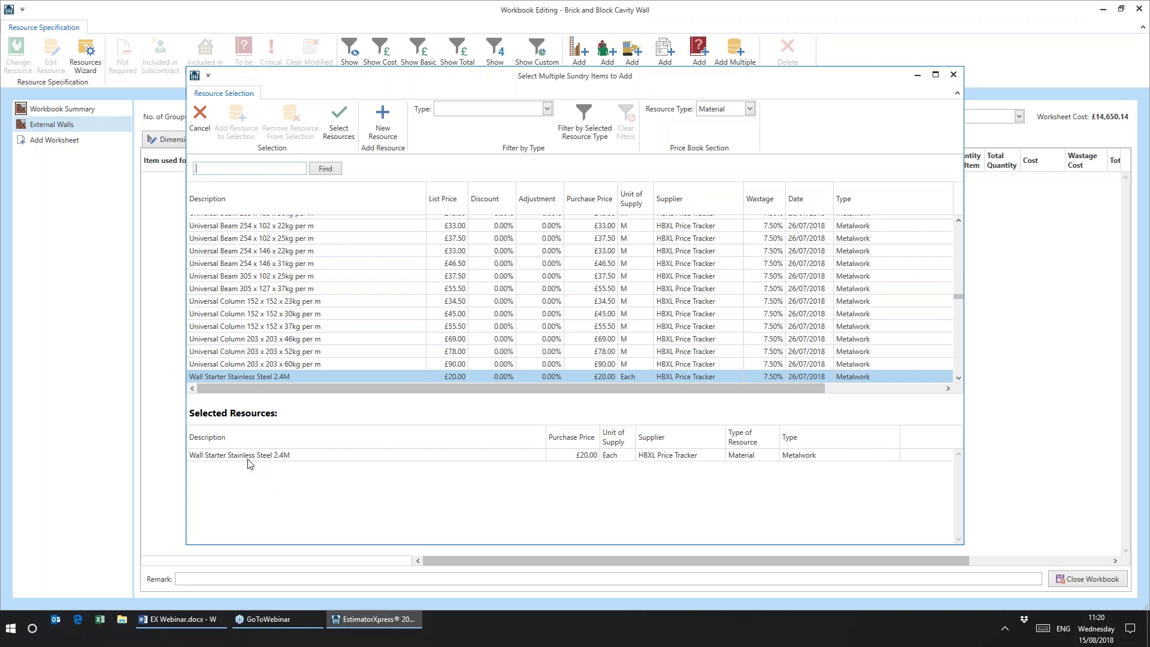
click(750, 108)
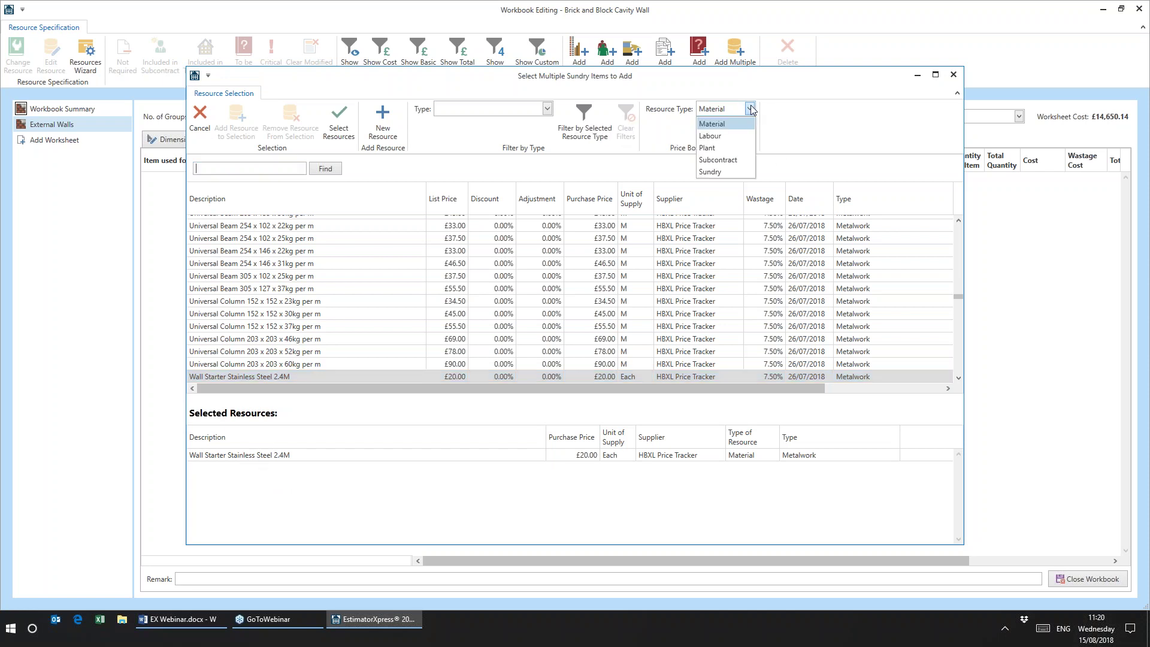
click(711, 137)
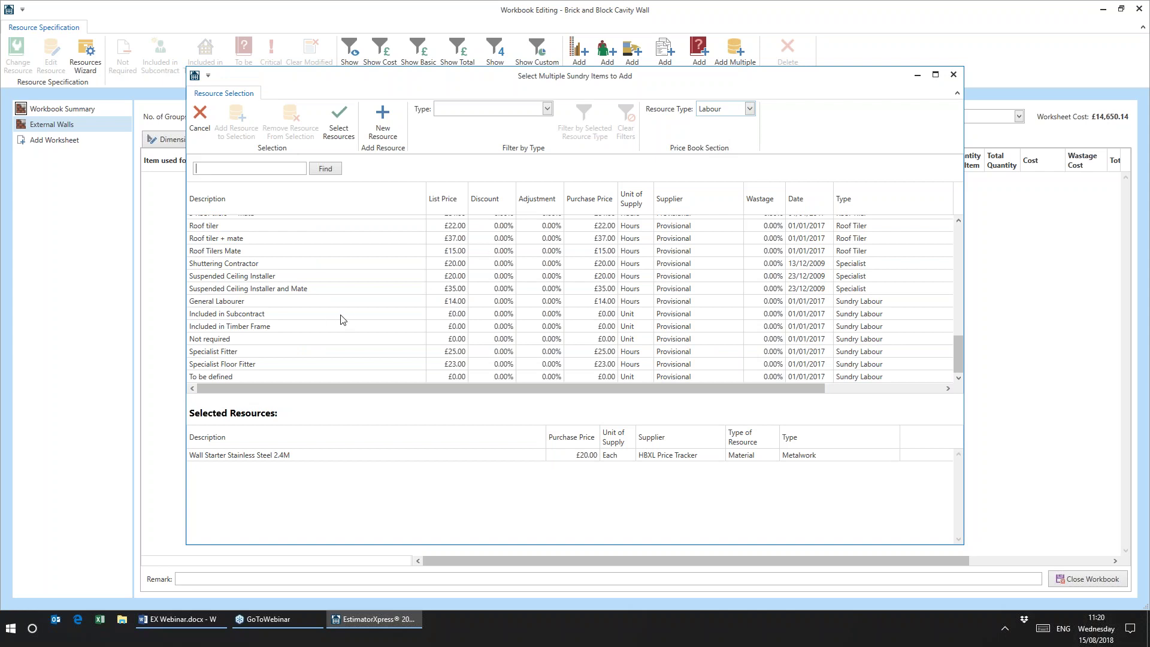
scroll(242, 276, up, 2)
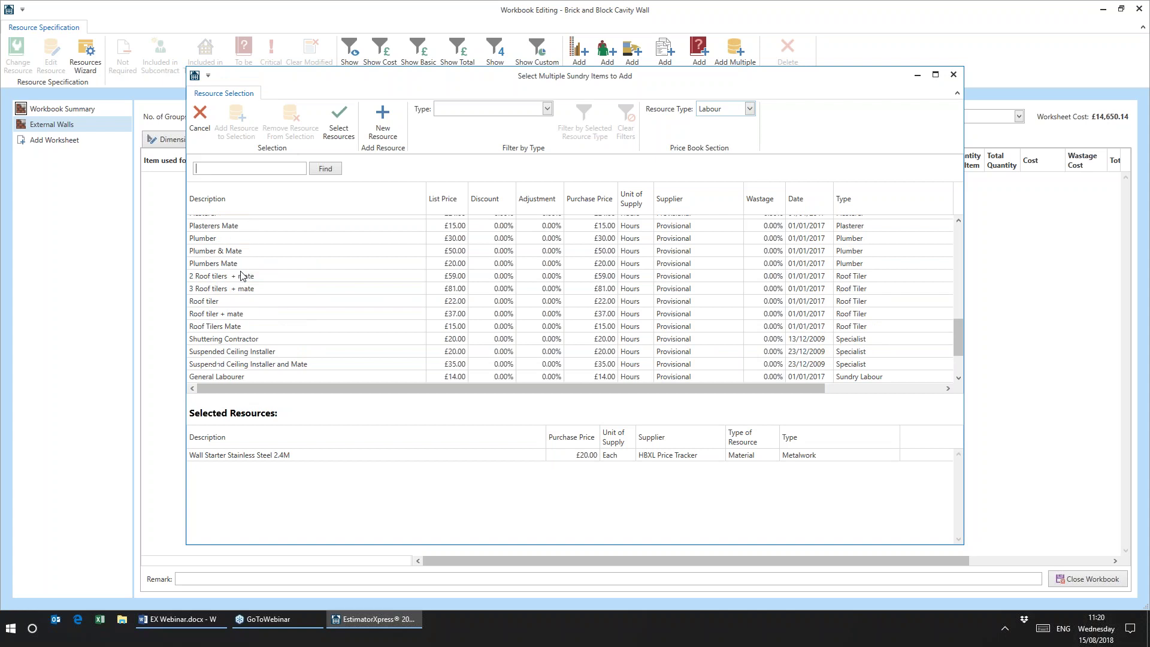
scroll(242, 276, up, 8)
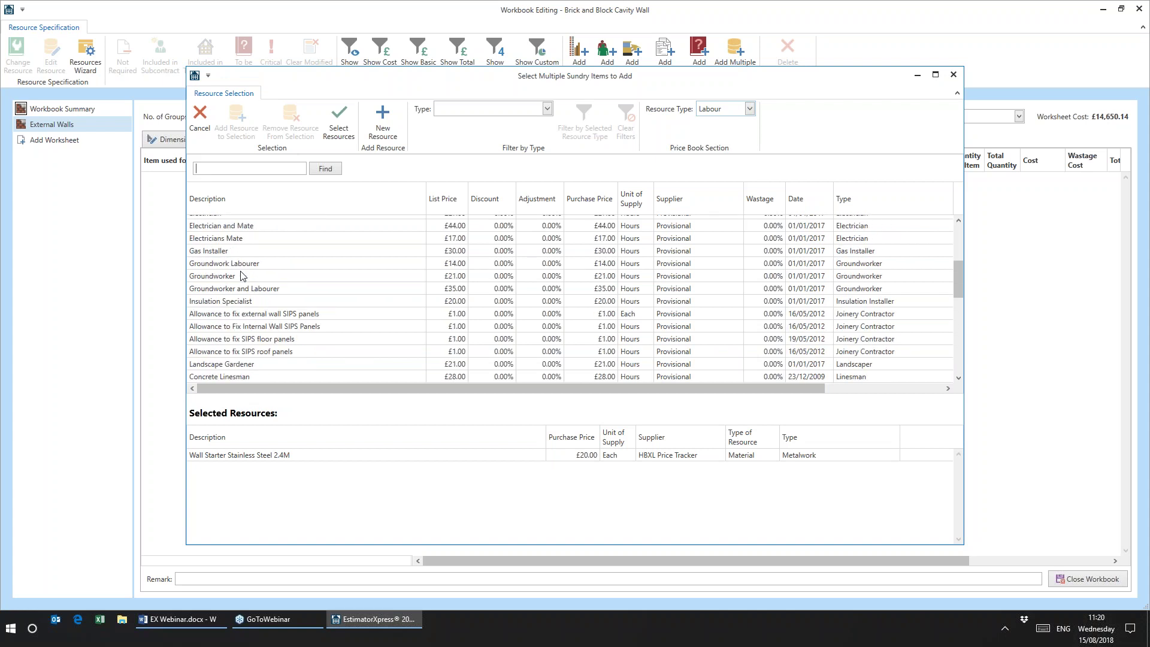
scroll(243, 275, up, 5)
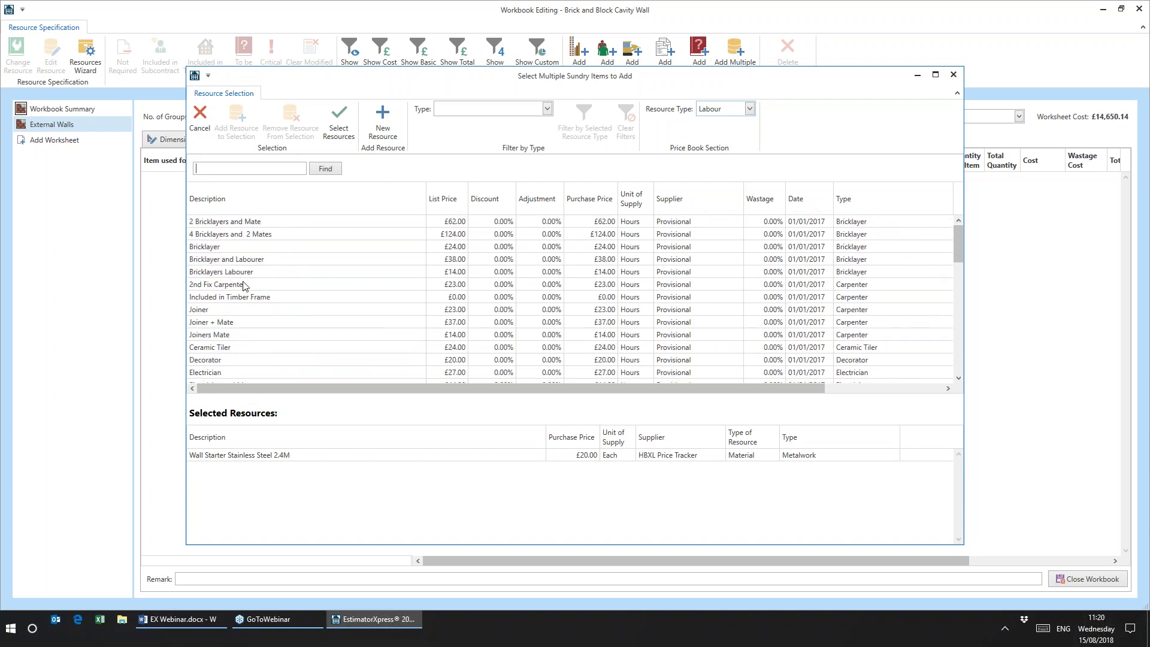
click(242, 272)
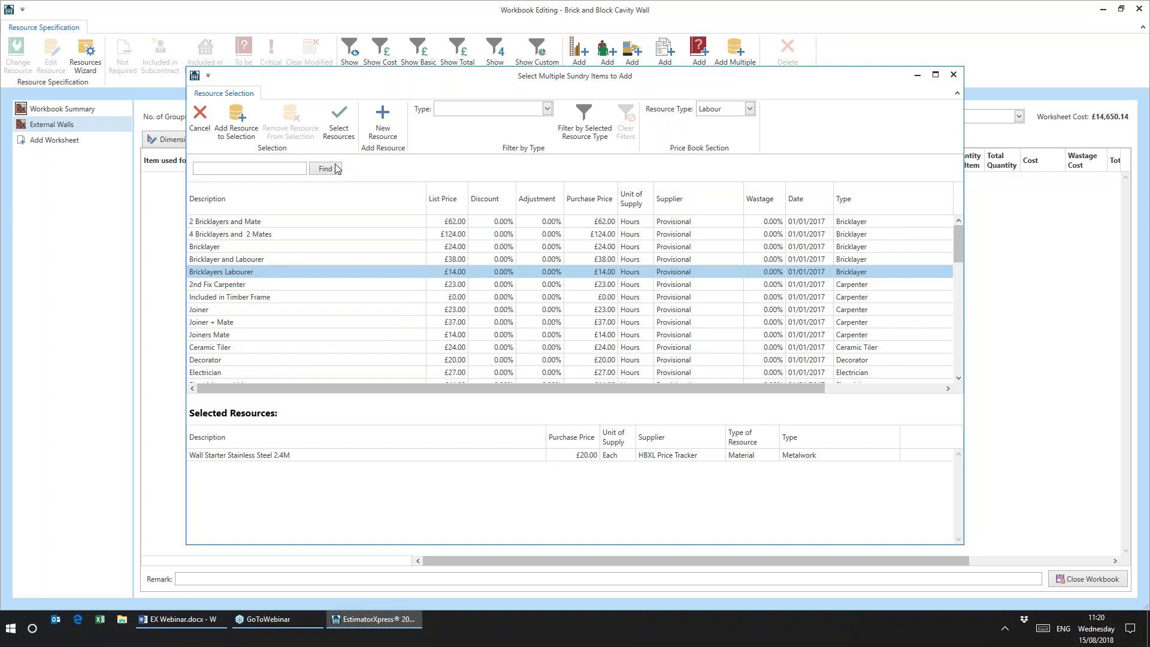
click(242, 120)
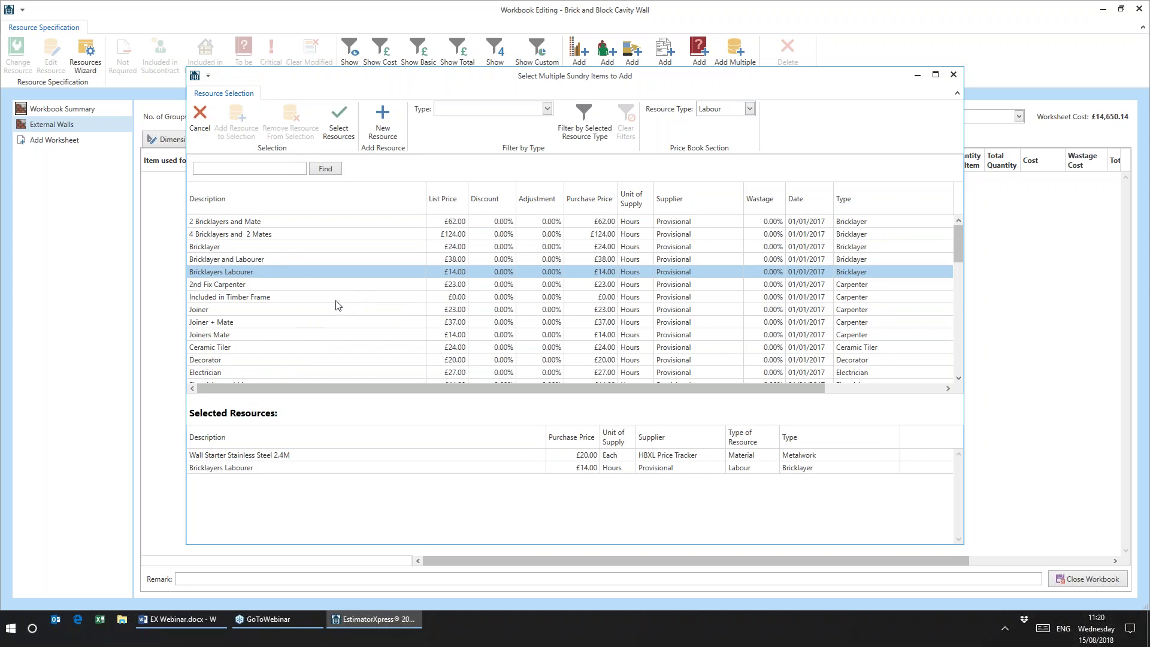
click(337, 136)
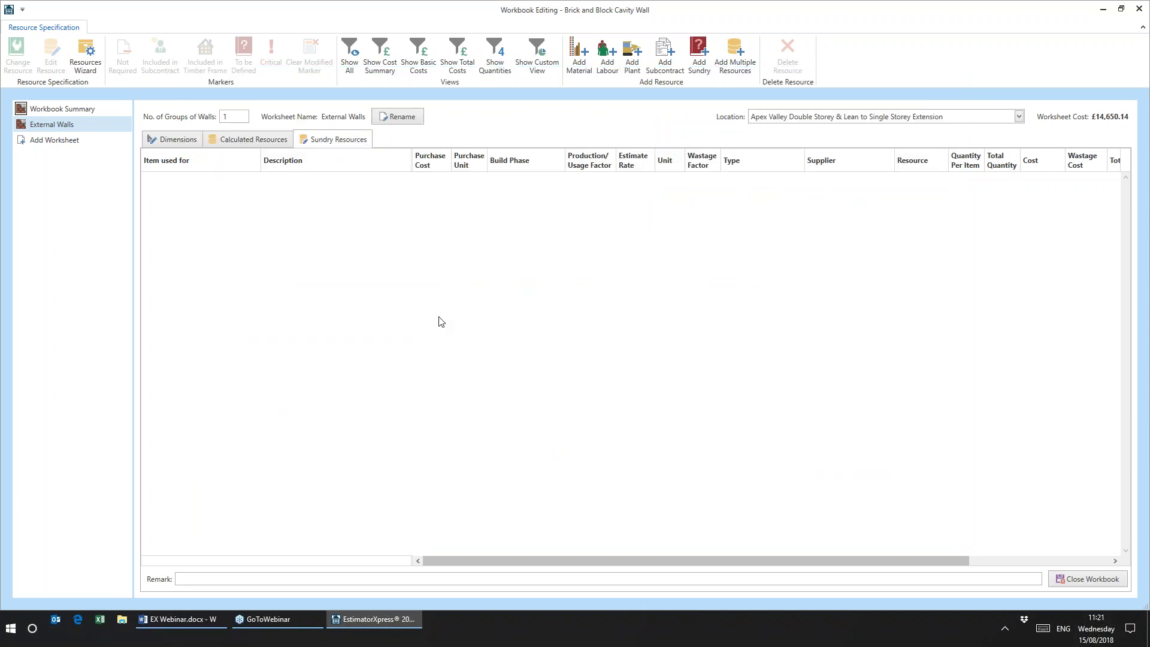
- Define the wall starter's use as "Connection to existing house" with a quantity of 12 in the Brickwork Shell build phase
click(457, 215)
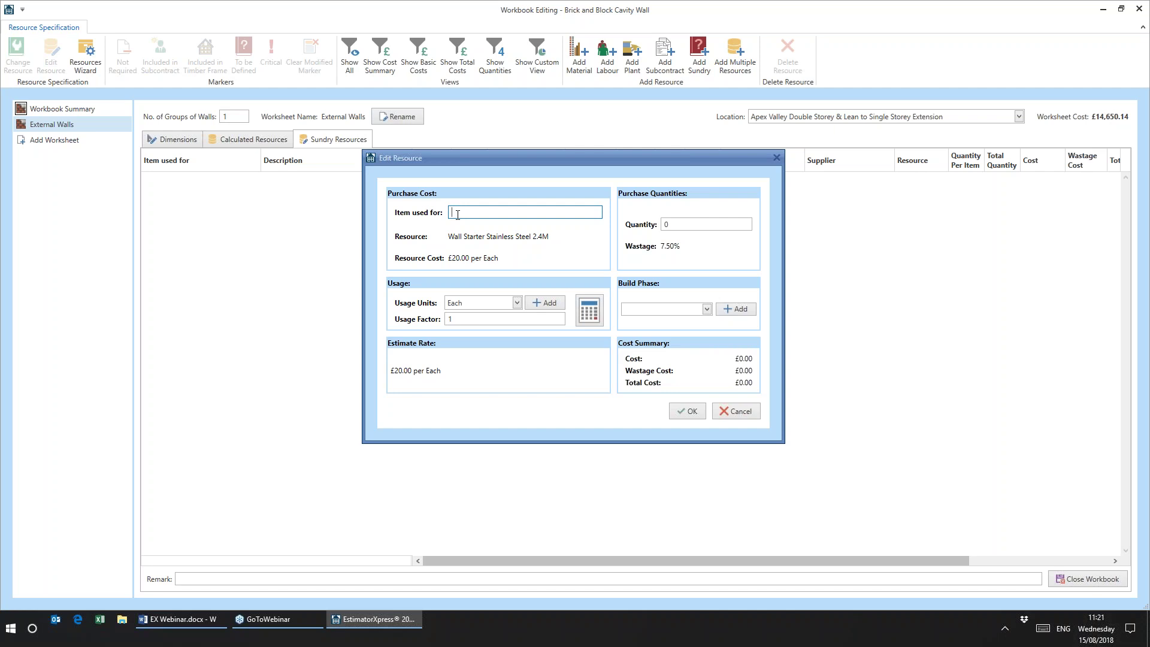
text(Connection to existing house)
click(476, 319)
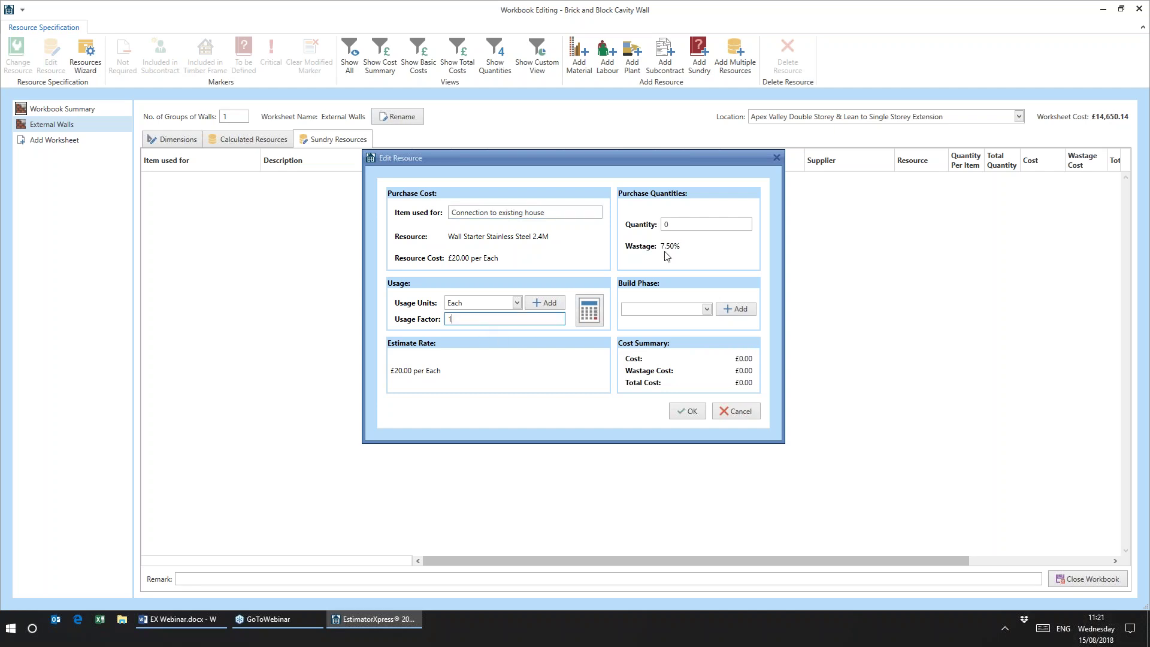
key(Tab)
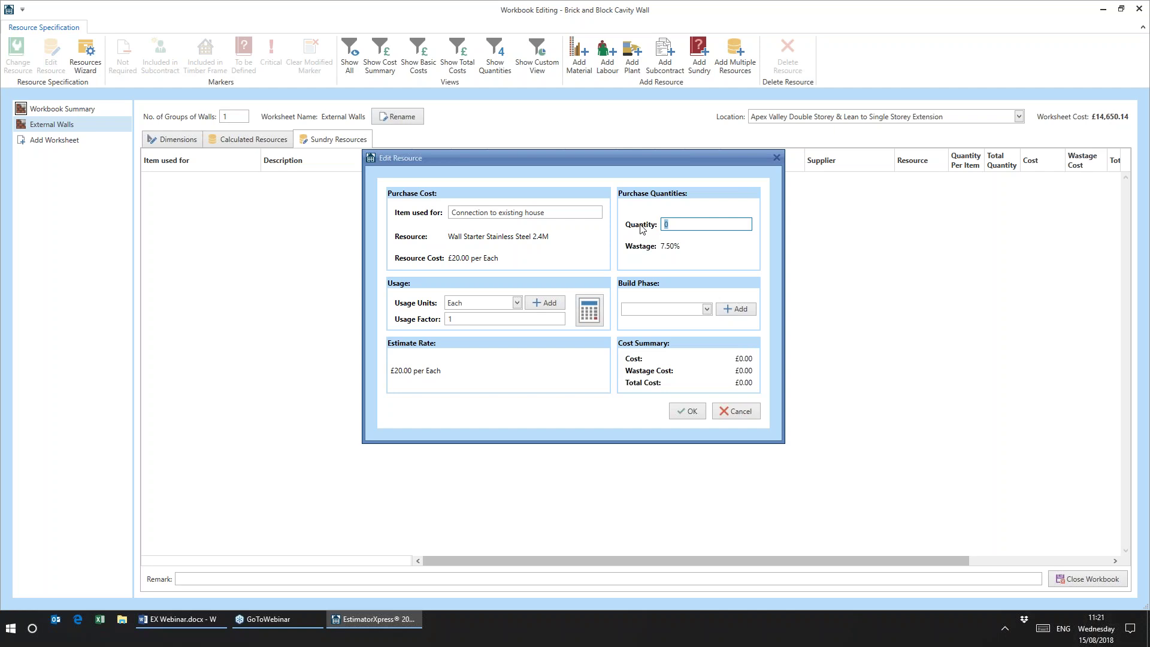
text(12)
click(708, 309)
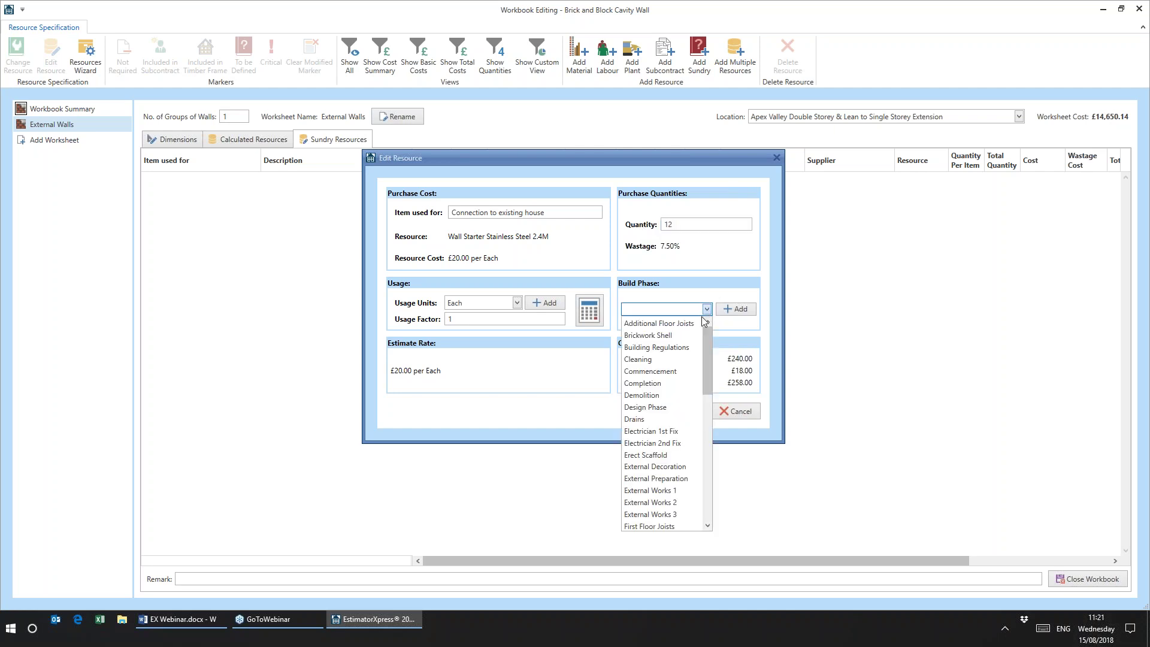
click(658, 336)
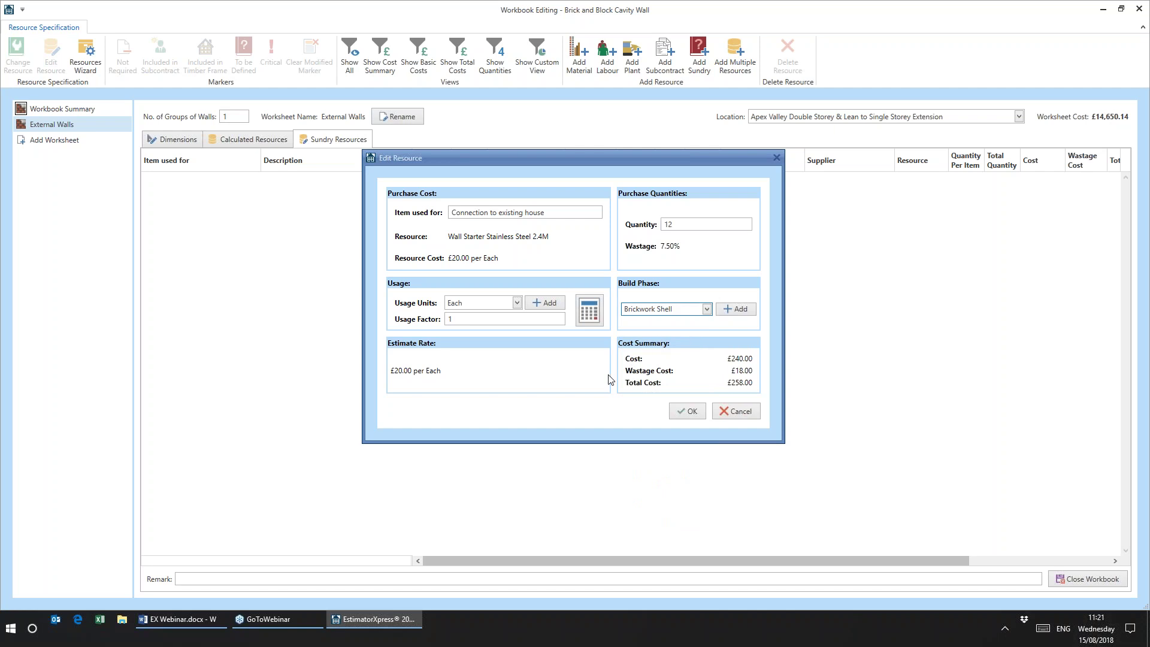
click(686, 412)
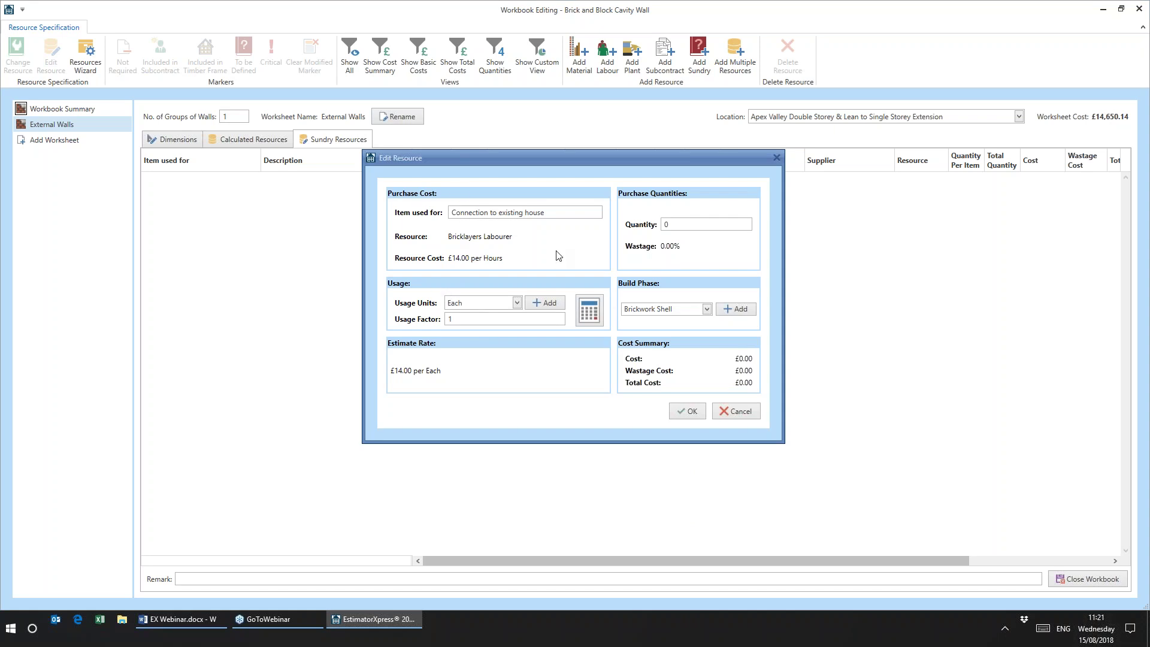
- Set the Bricklayers Labourer's usage factor to 0.25 and quantity to 12, keeping the item use Connection to existing house
drag(557, 214, 389, 208)
click(550, 210)
click(462, 319)
text(0.)
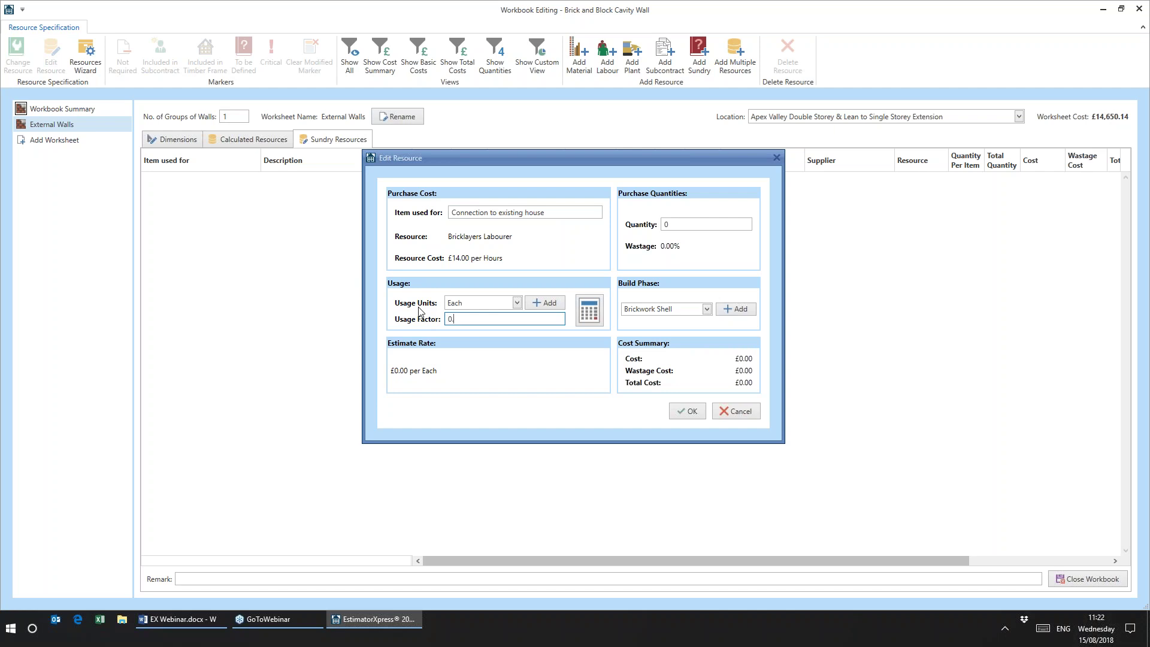
text(25)
click(675, 225)
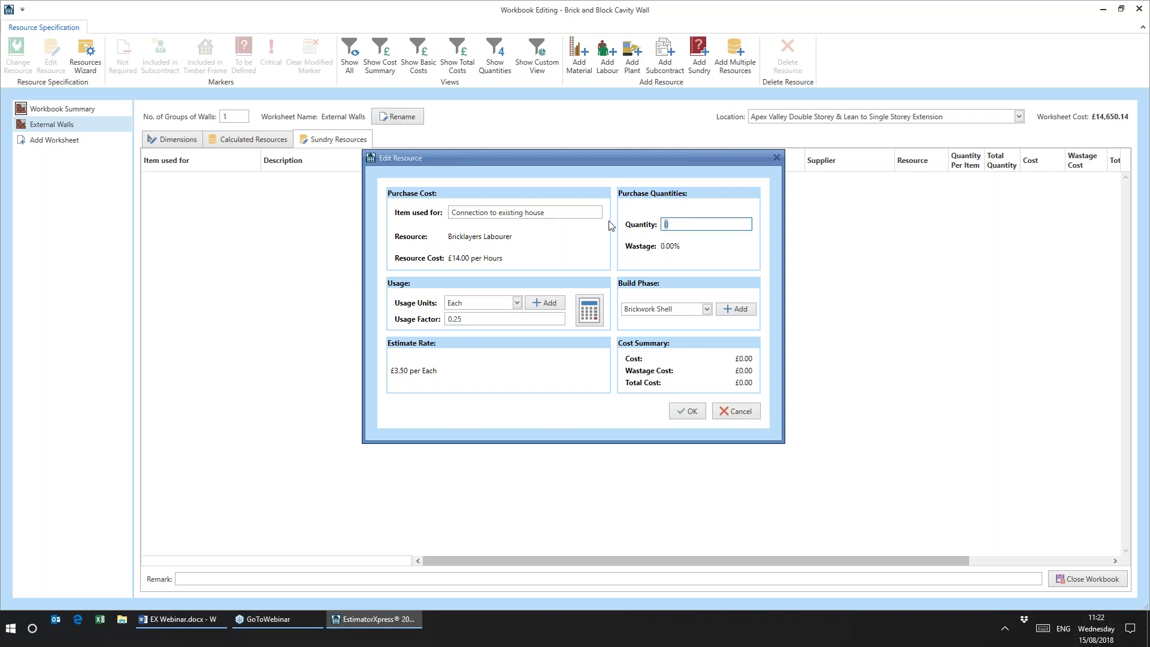
text(12)
click(692, 414)
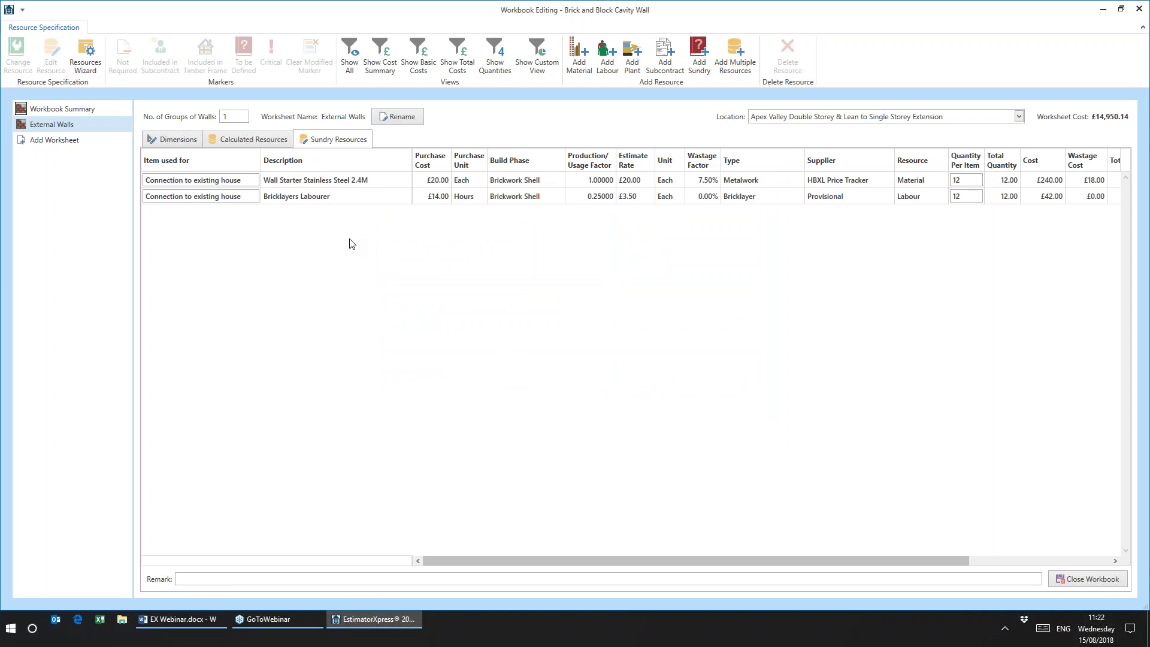
- Check the item use and quantity entries of the wall starter and Bricklayers Labourer sundry resources
click(246, 181)
click(241, 197)
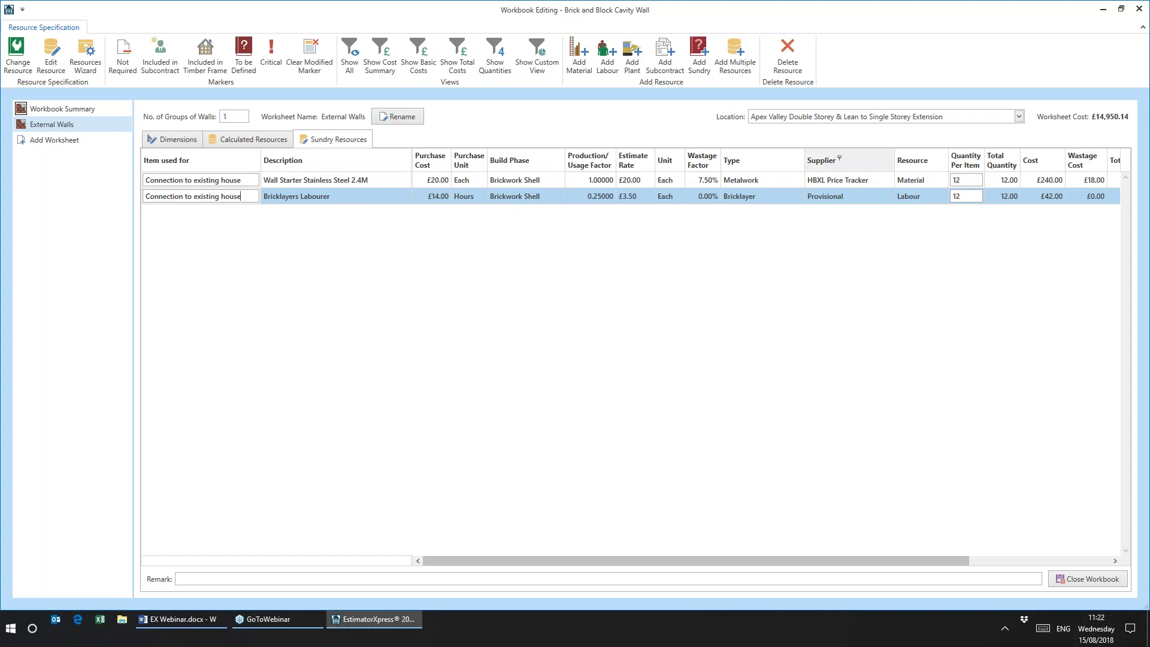
click(967, 179)
click(970, 194)
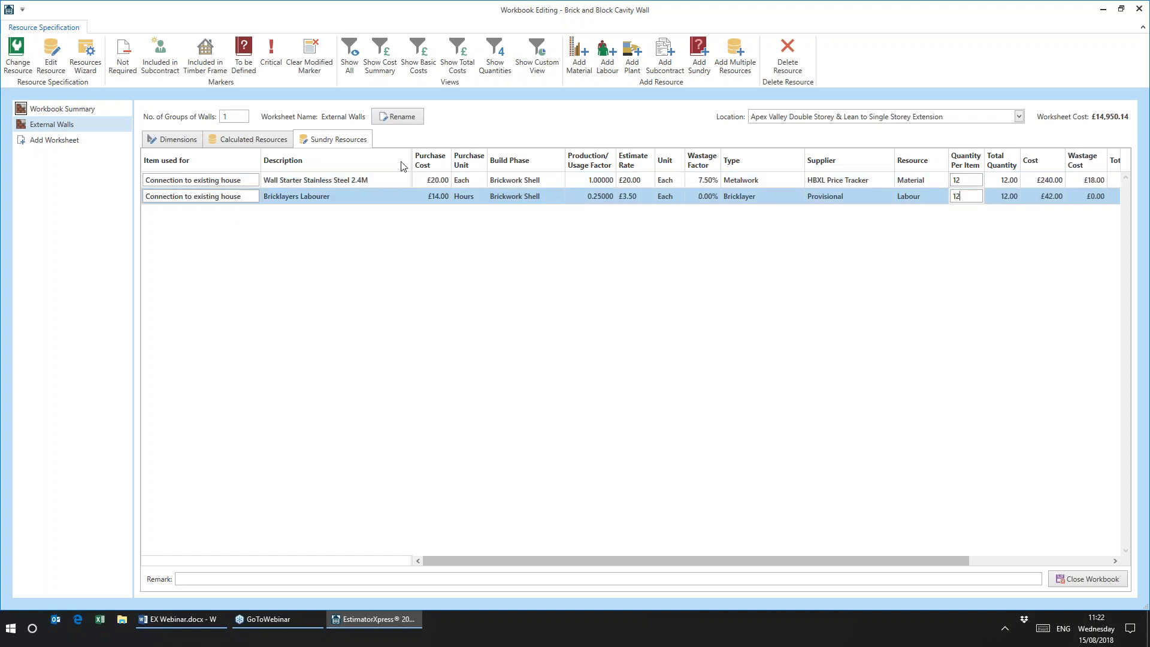
click(242, 197)
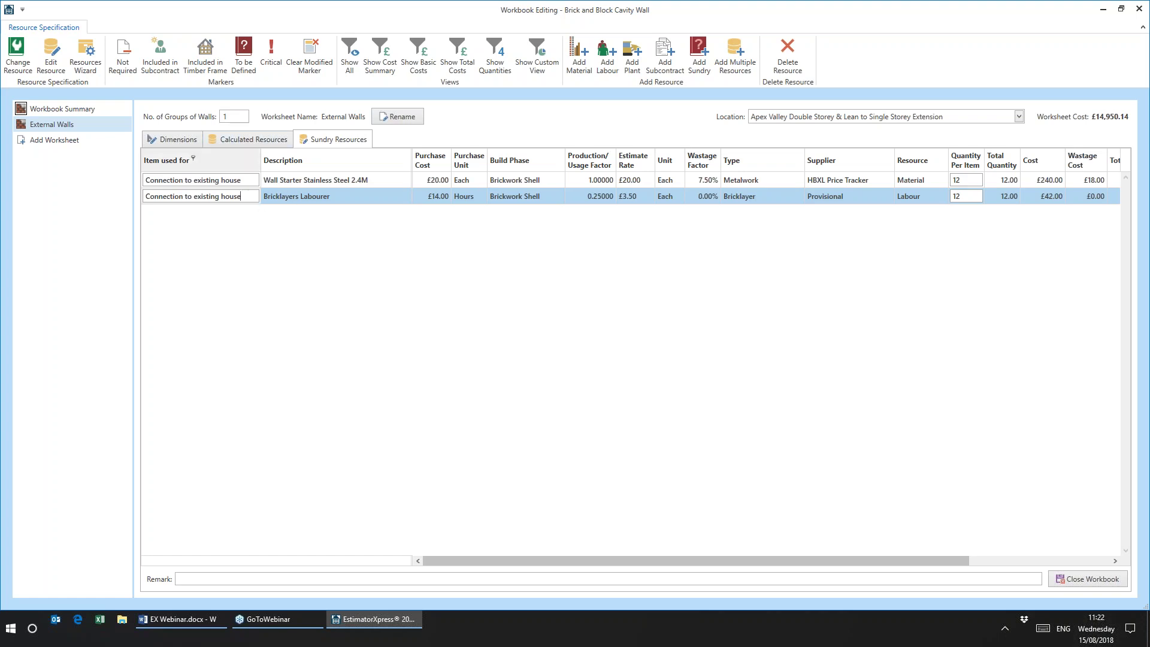
- Show the External Walls calculated resources, clear the "brick" search and examine the brick, block and coursing rows
click(243, 140)
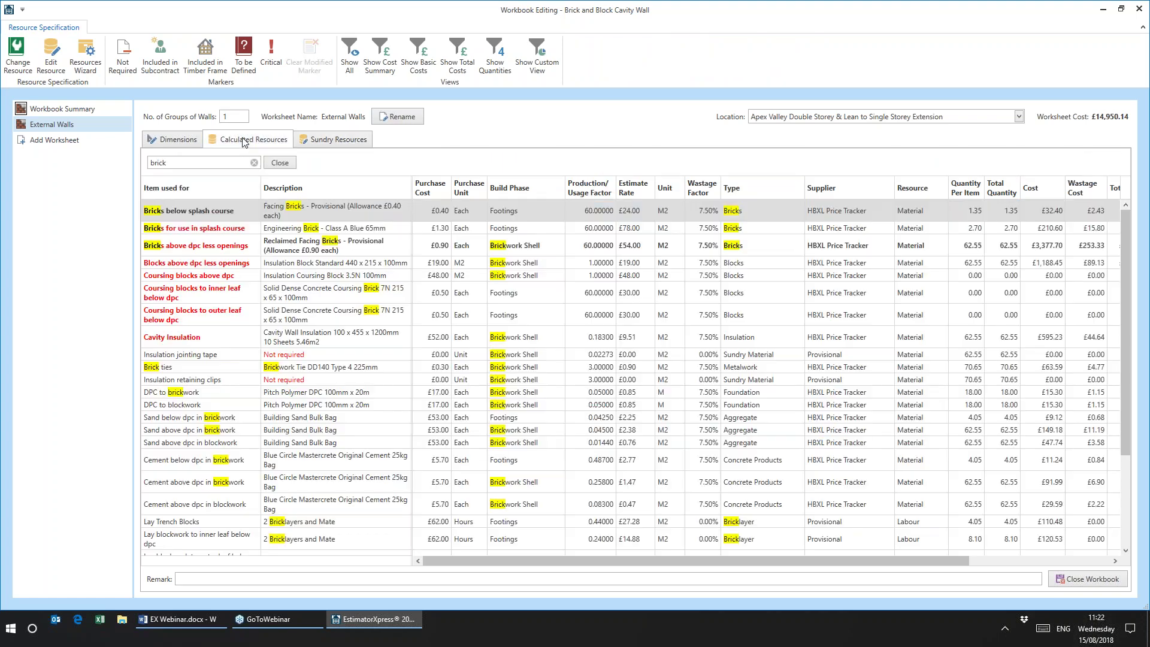
click(311, 277)
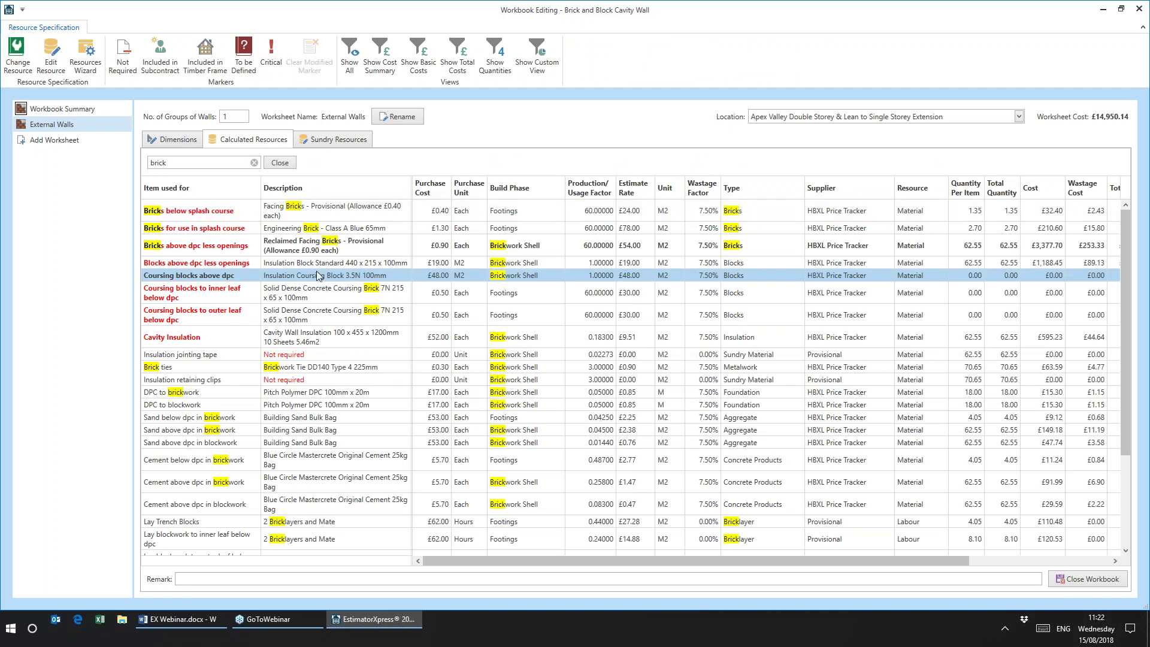
click(254, 164)
key(BackSpace)
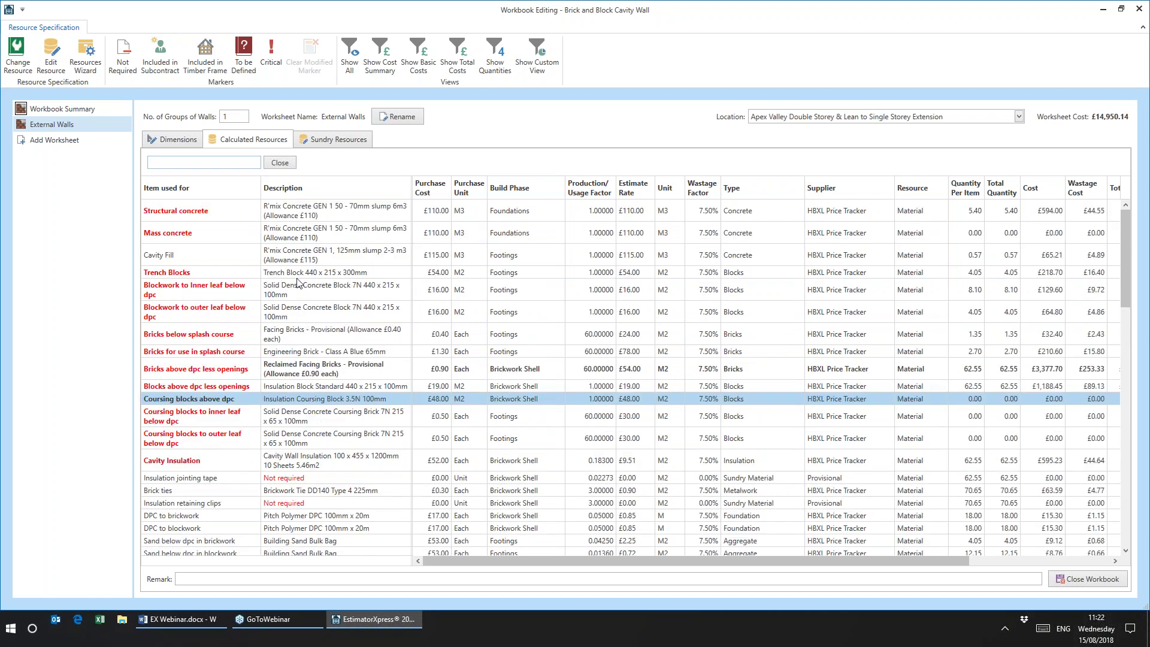
click(318, 344)
click(327, 369)
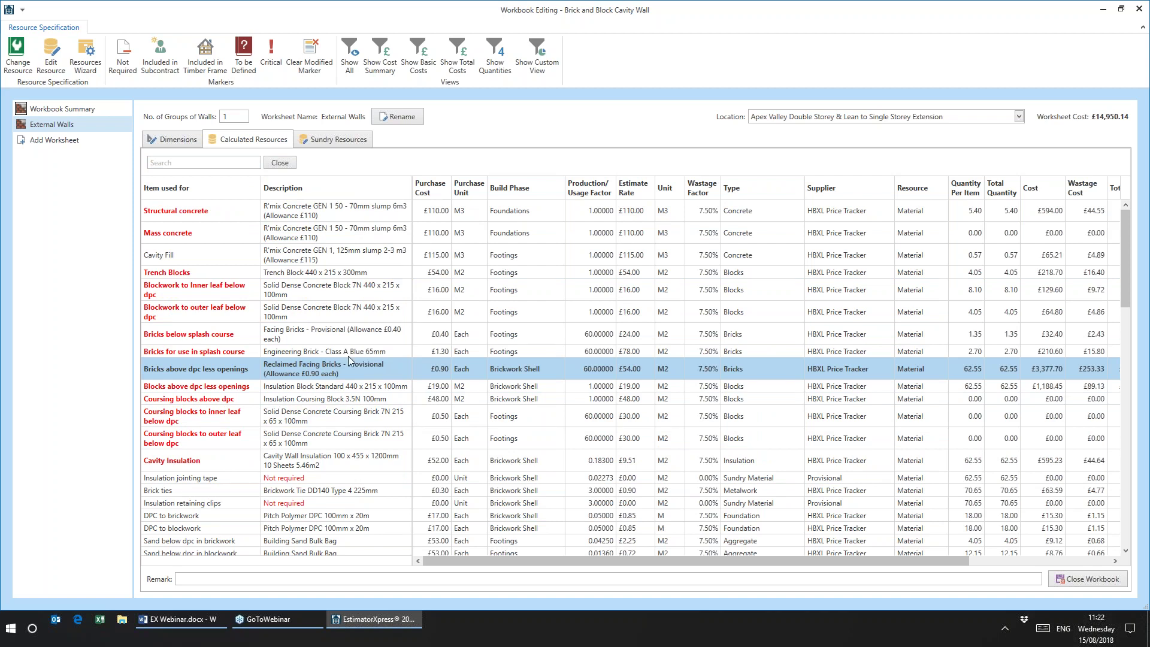
click(356, 389)
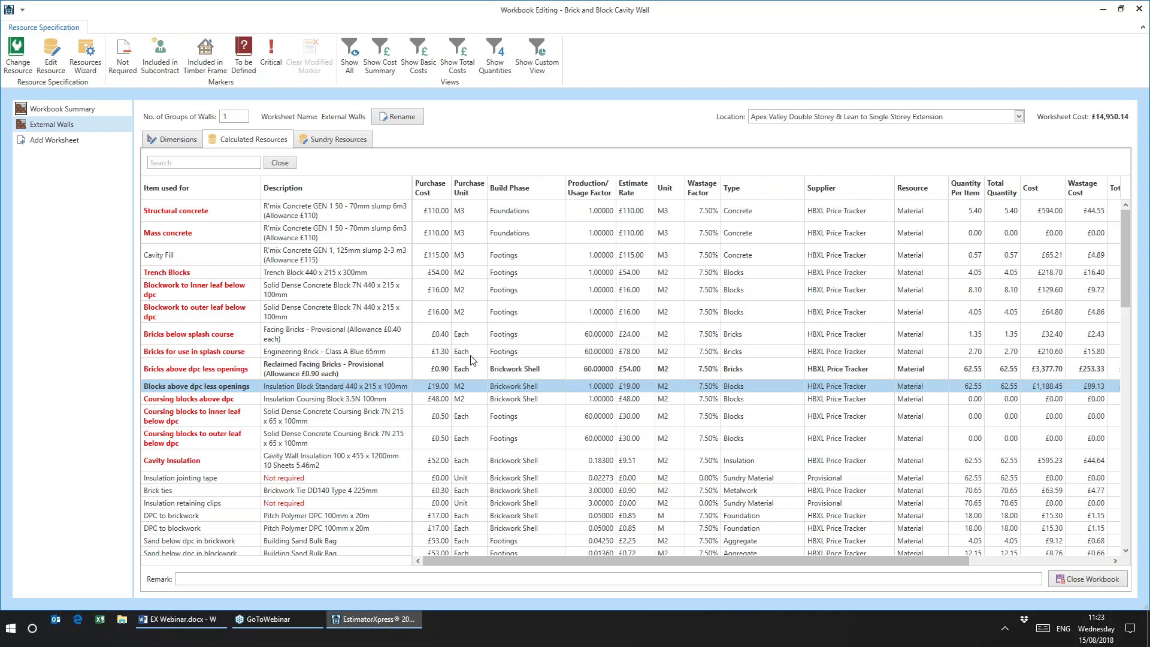
click(342, 297)
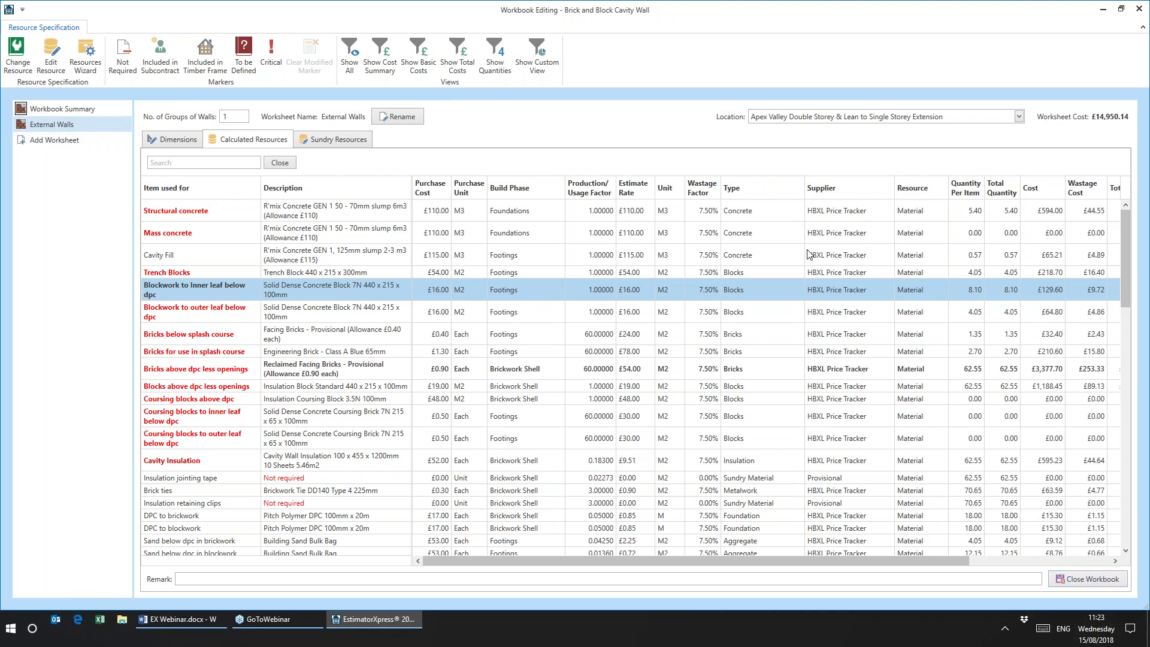
- Close the Brick and Block Cavity Wall workbook with its changes saved and do not mark it as complete
click(1139, 12)
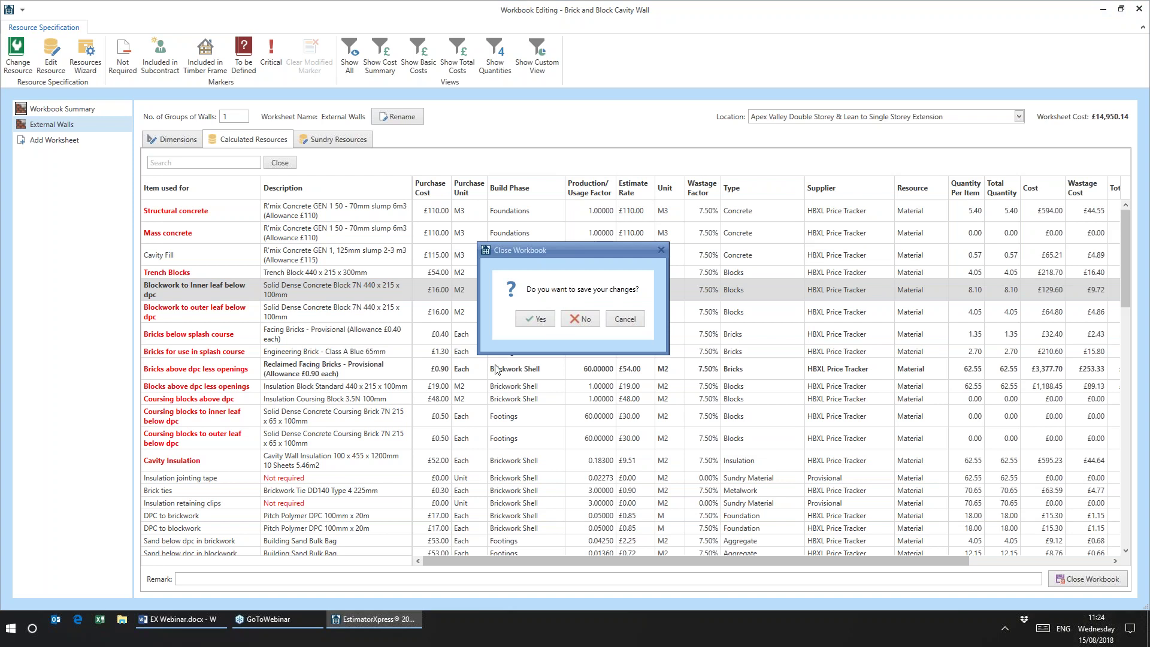
click(532, 322)
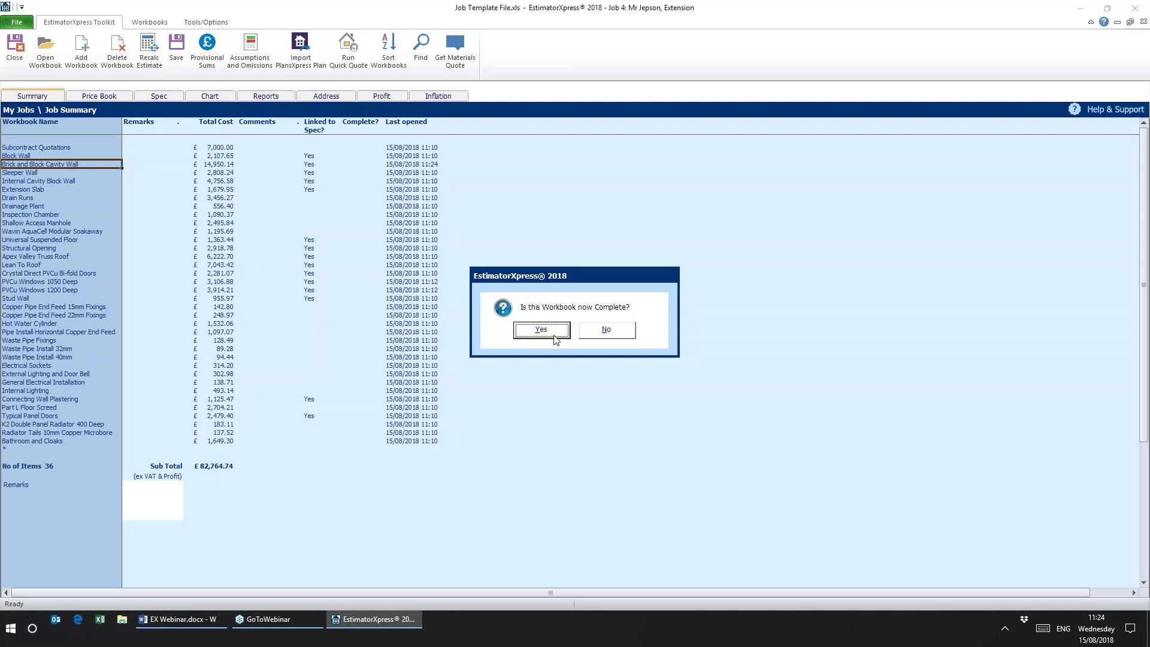
click(606, 331)
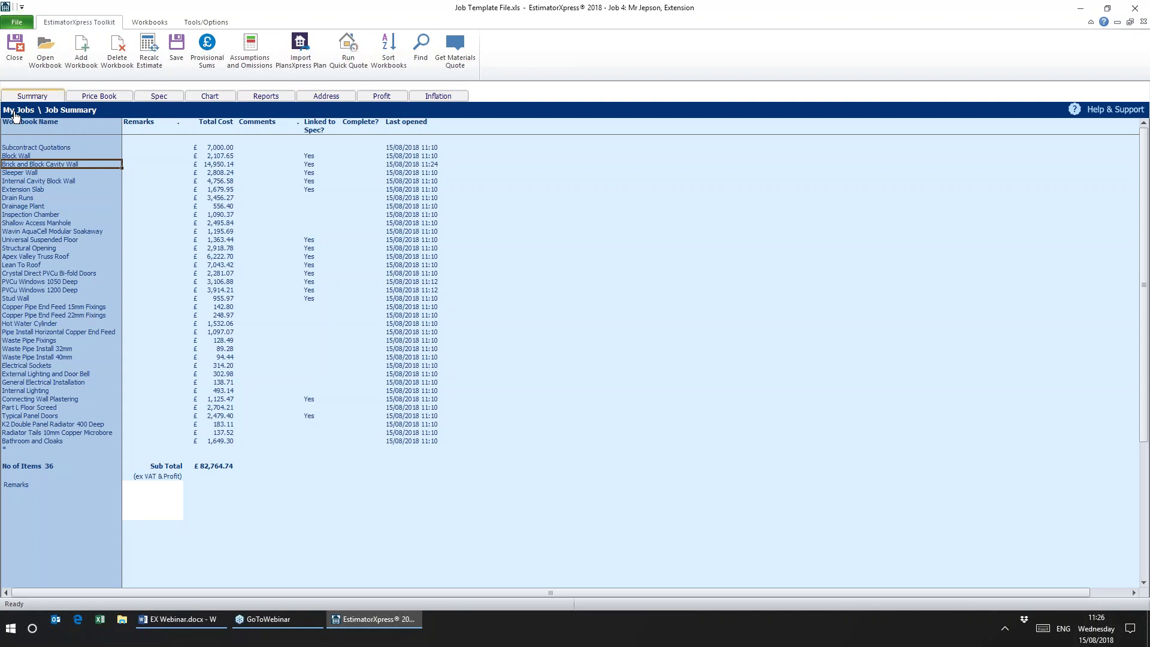
- Close the estimate with the job status Estimate in Progress and decline sending the PVC-U requirements to Crystal Direct
click(16, 113)
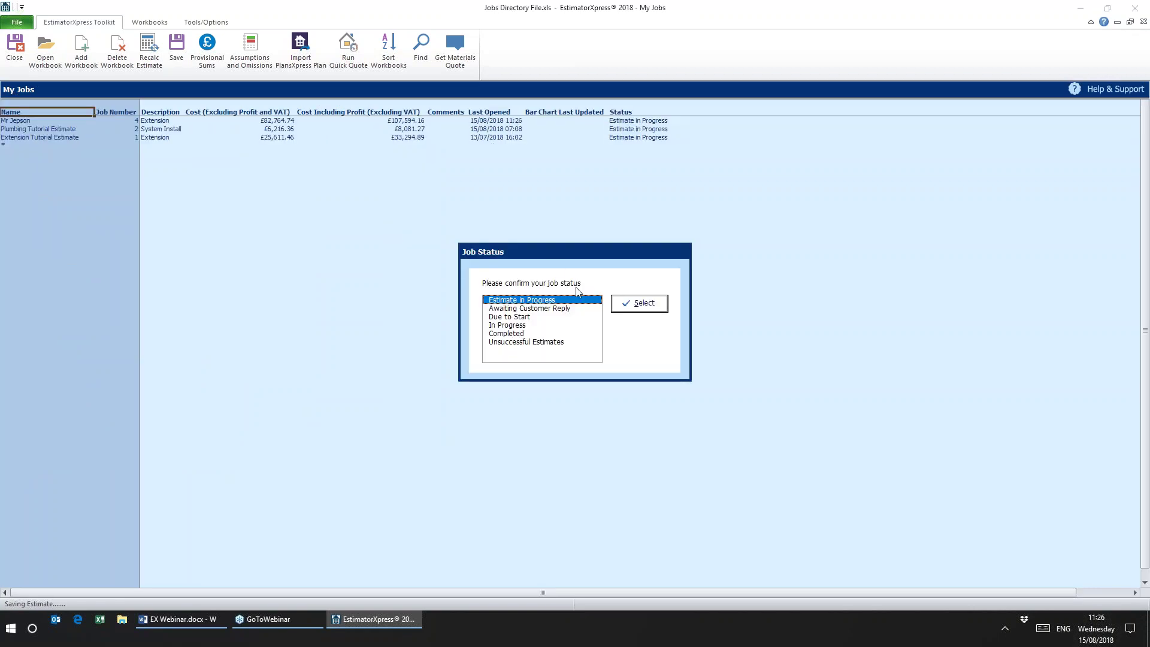
click(634, 304)
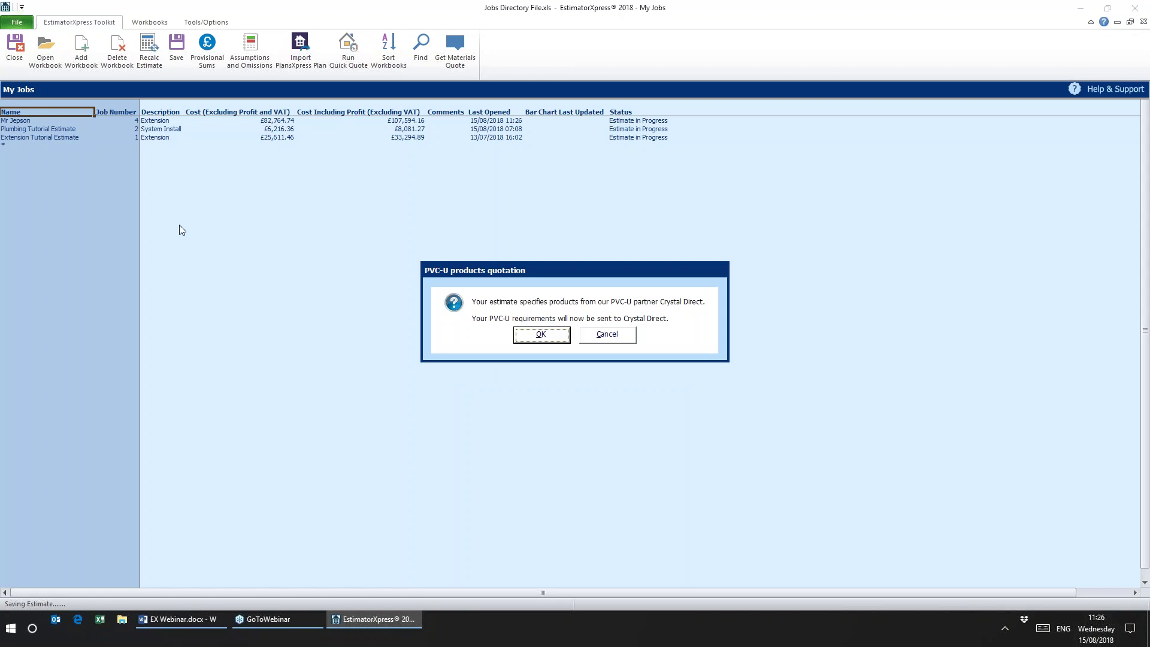
click(624, 337)
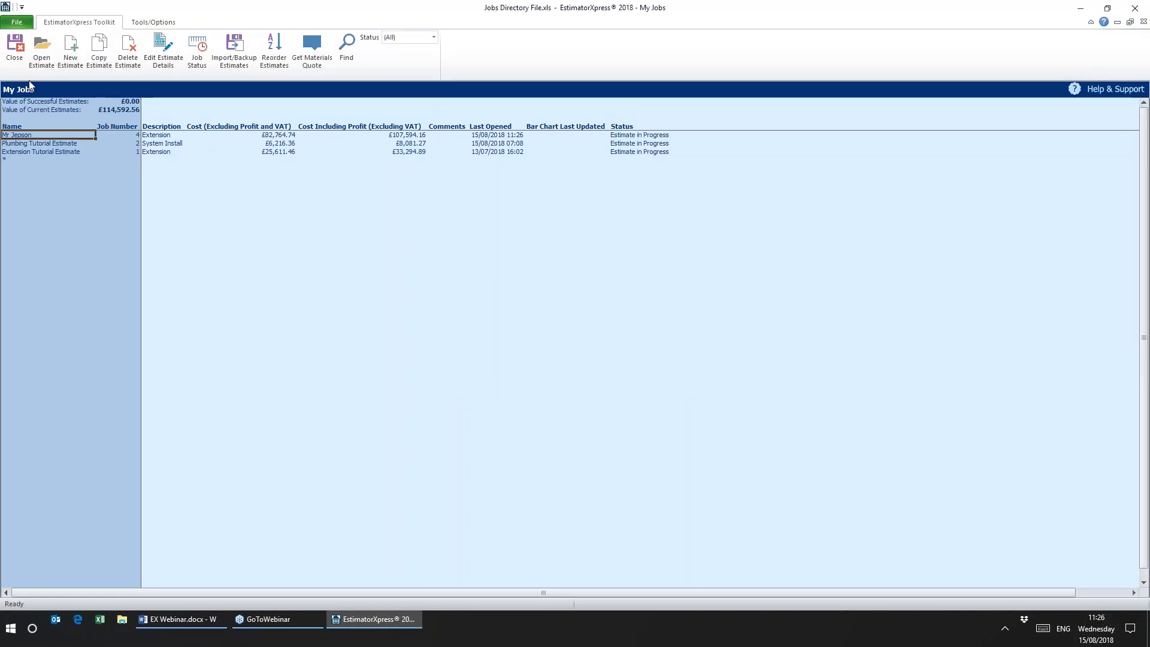
- Leave the jobs list and open the library of workbooks from the program settings
click(14, 47)
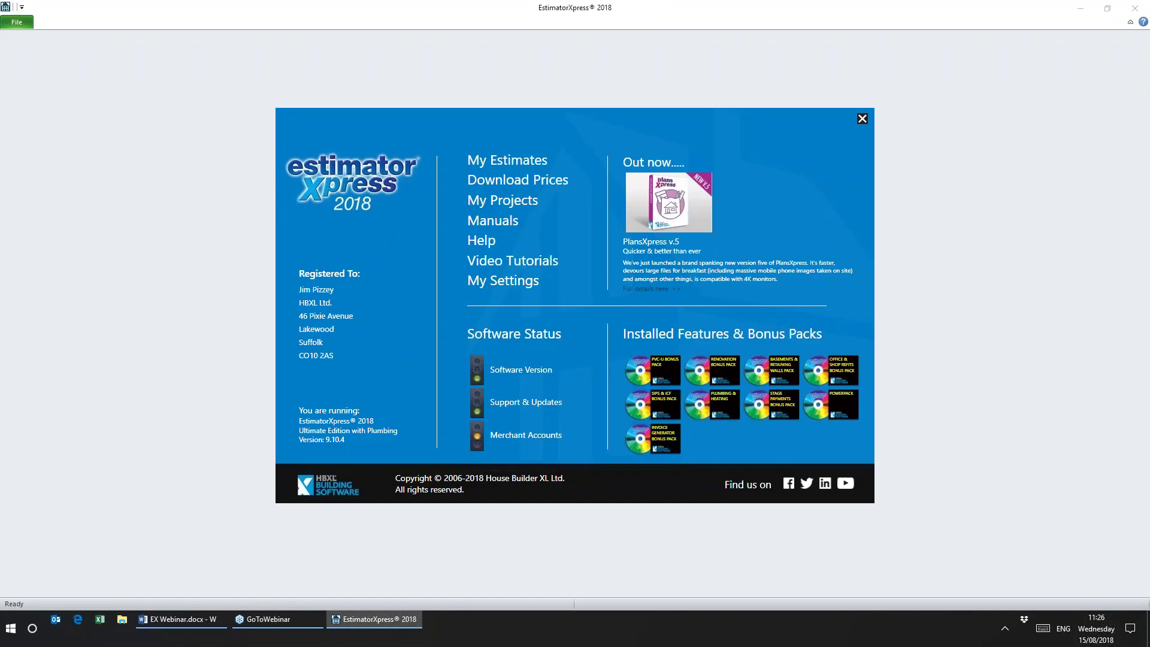
click(500, 281)
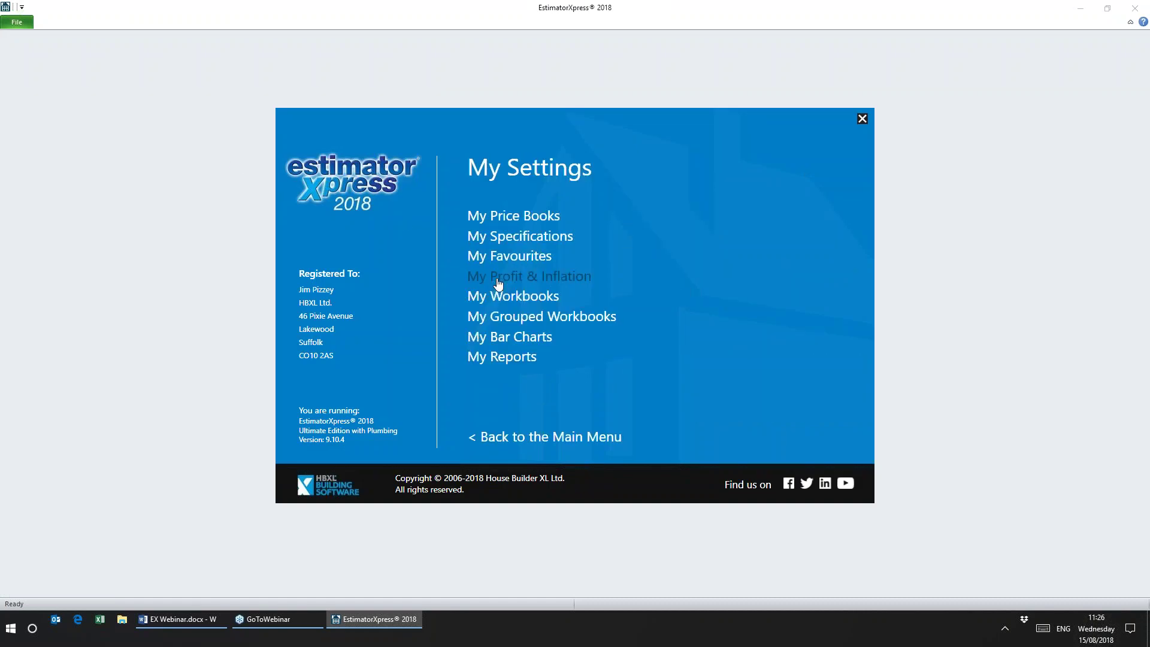
click(524, 302)
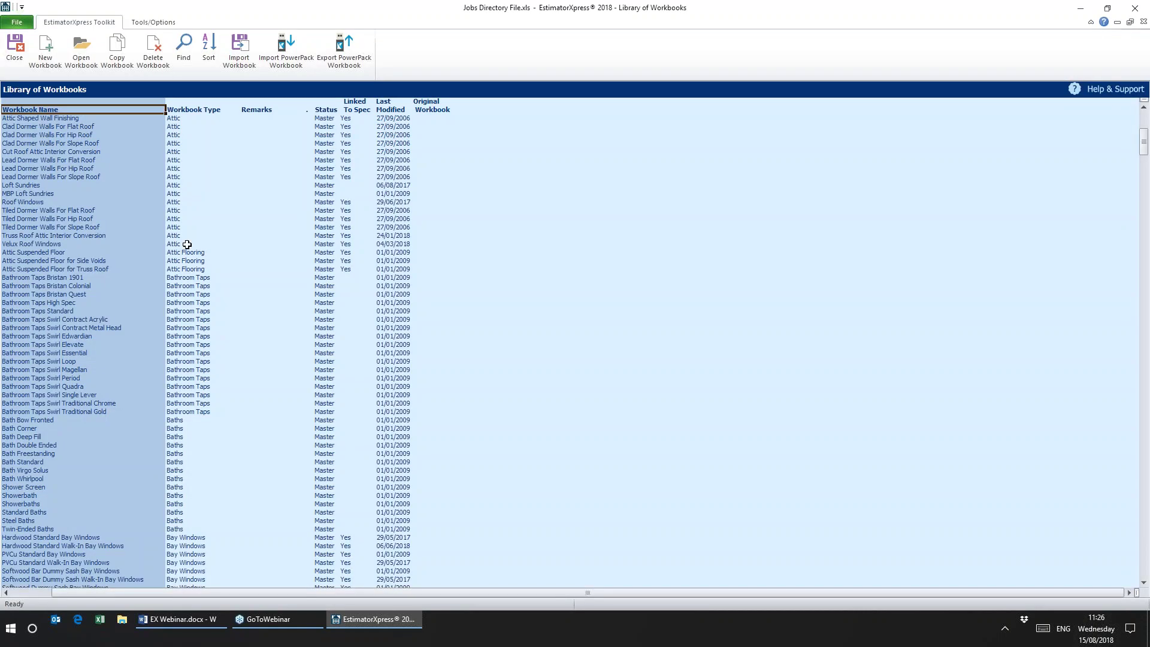
- Search the workbook library for "timber frame pa" to locate Part L Timber Frame Panel
click(95, 233)
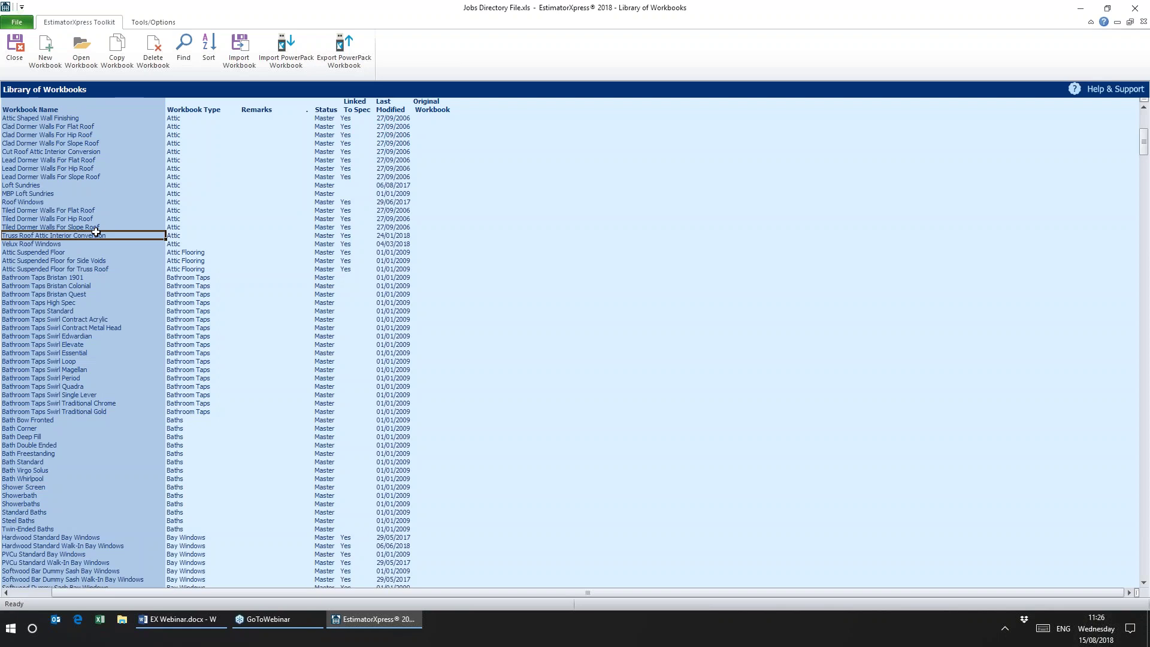
key(ctrl+f)
text(timber fram)
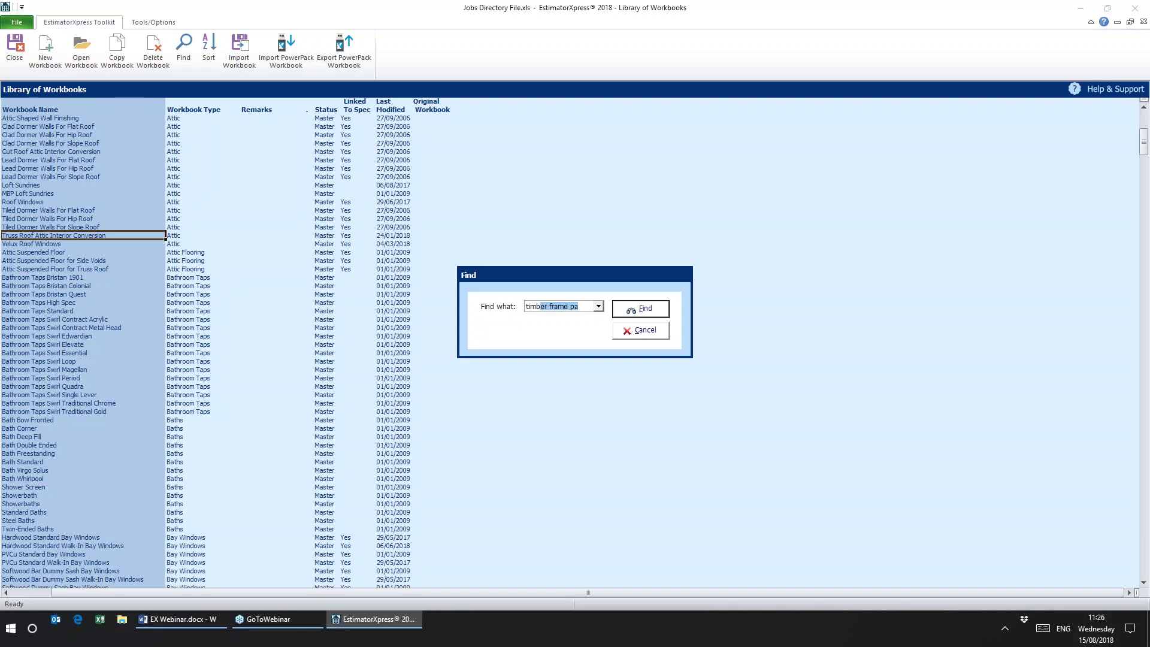
text(e)
key(Return)
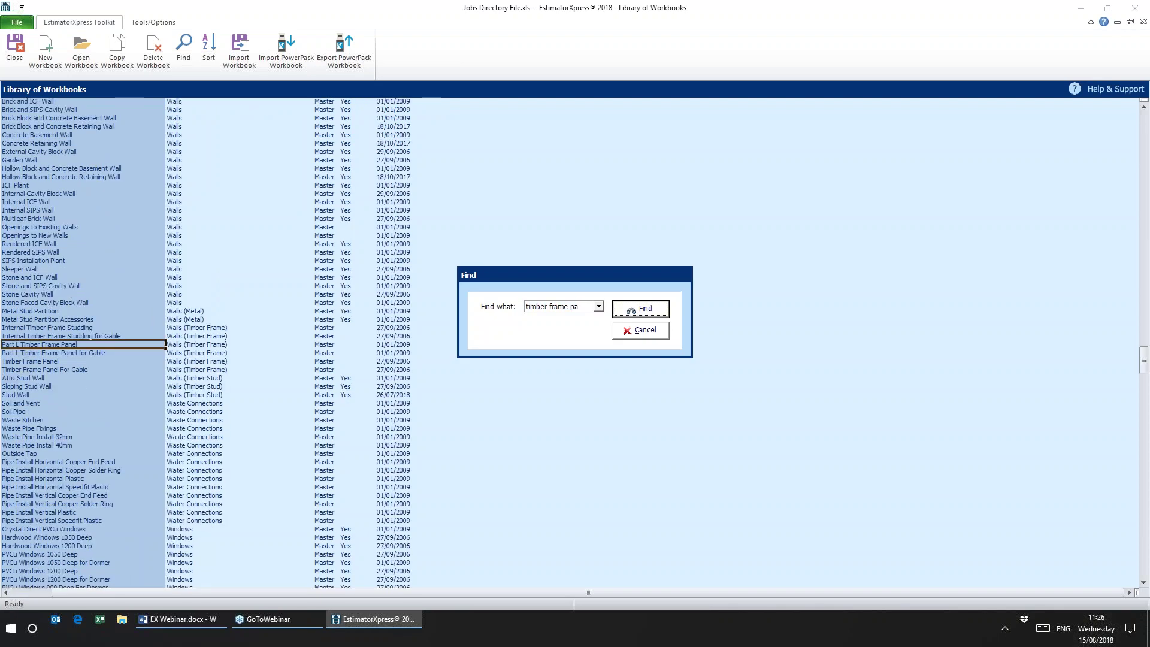
click(640, 331)
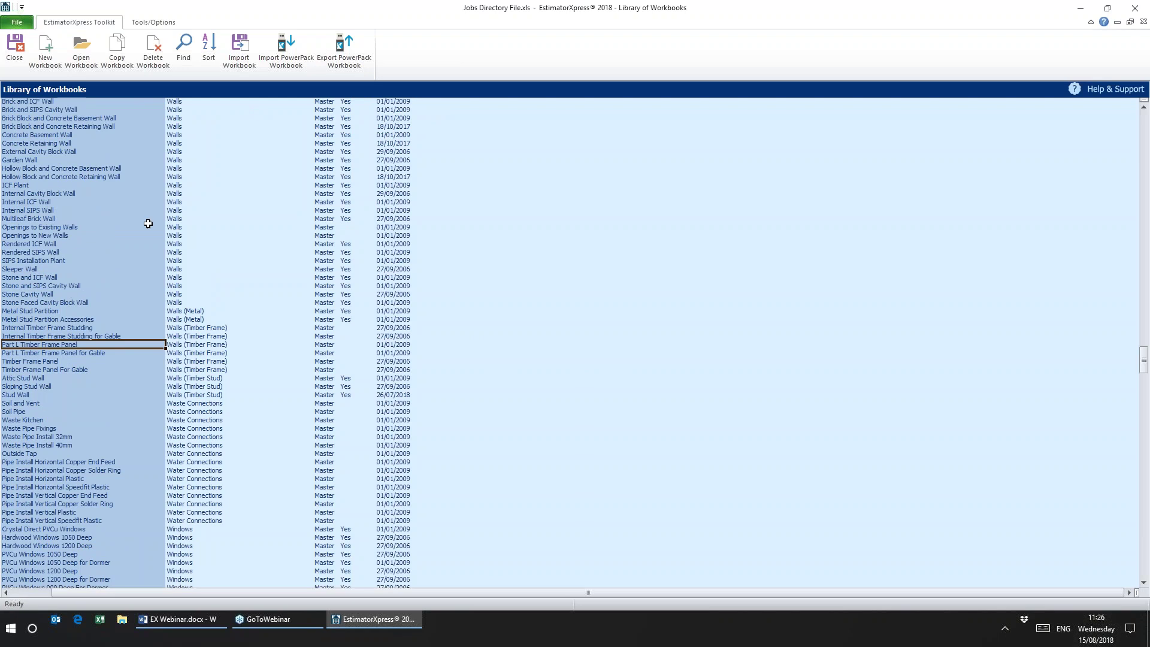
- Open the Part L Timber Frame Panel workbook and examine its Template worksheet's dimensions and calculated resources
click(78, 51)
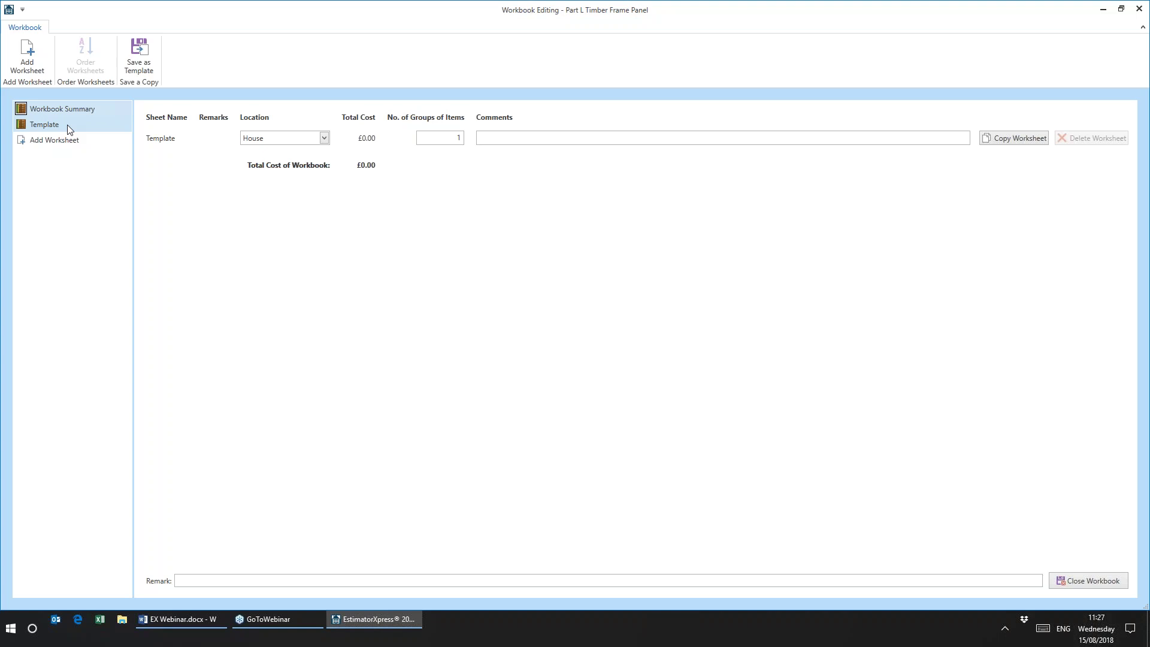
click(68, 126)
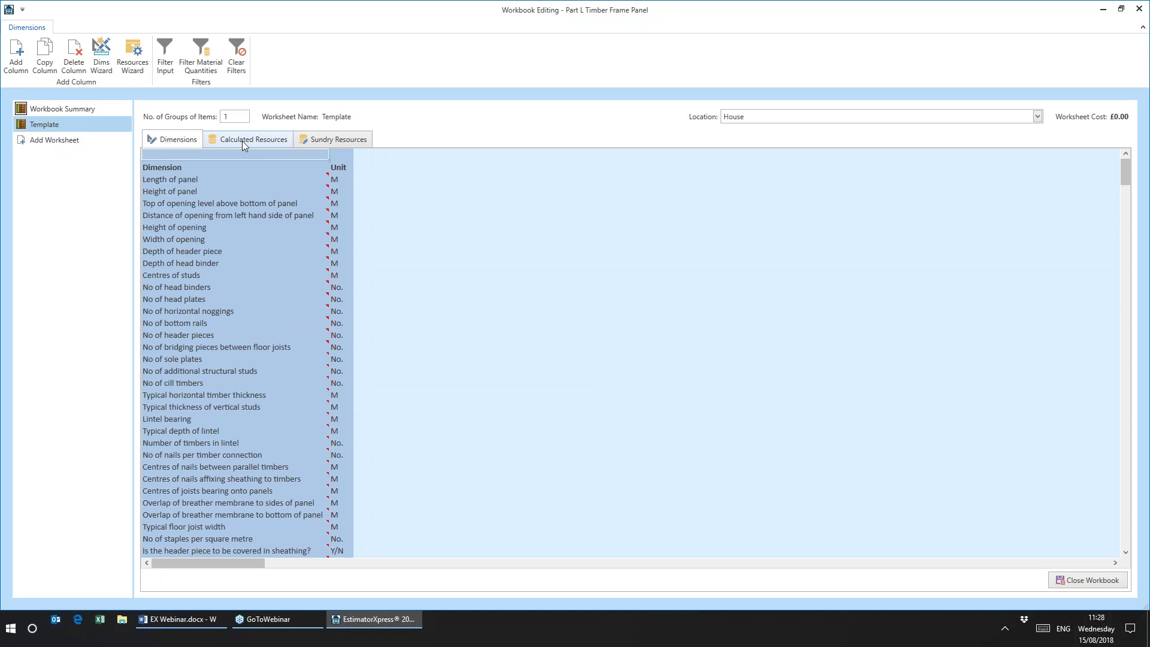
click(242, 141)
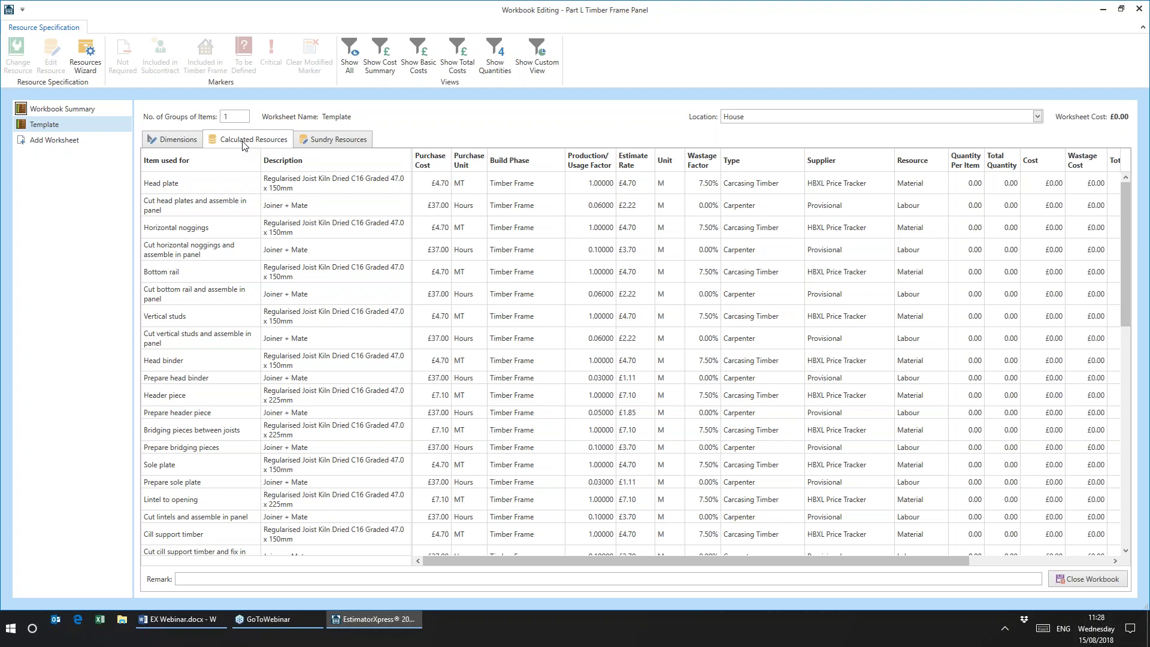
click(309, 185)
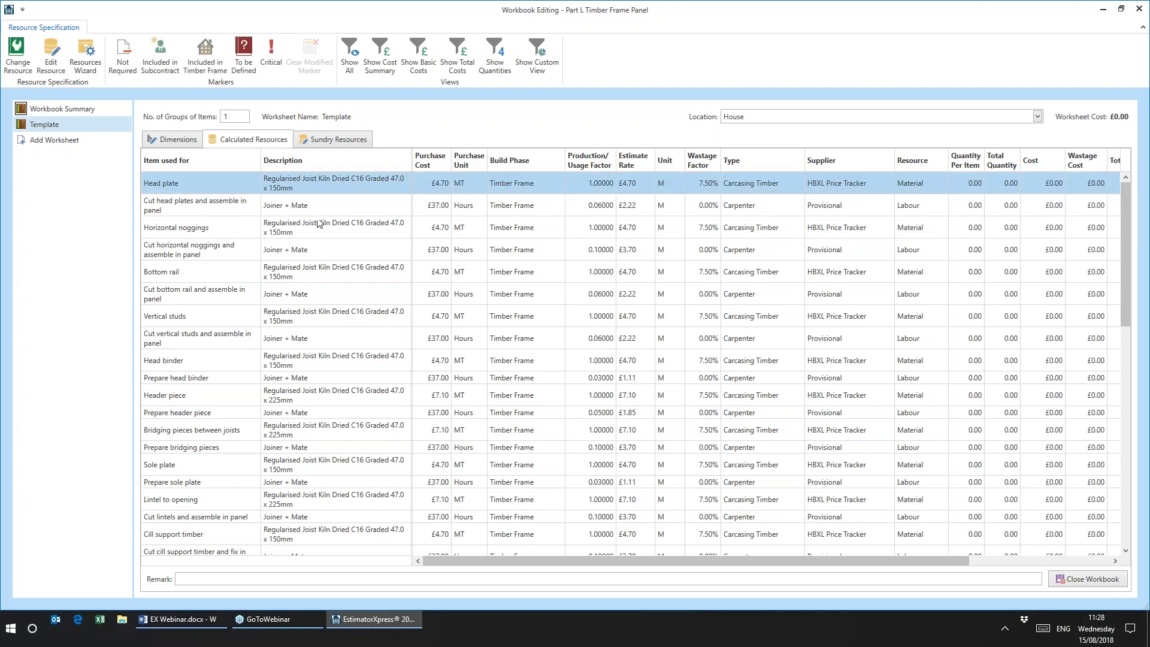
click(319, 226)
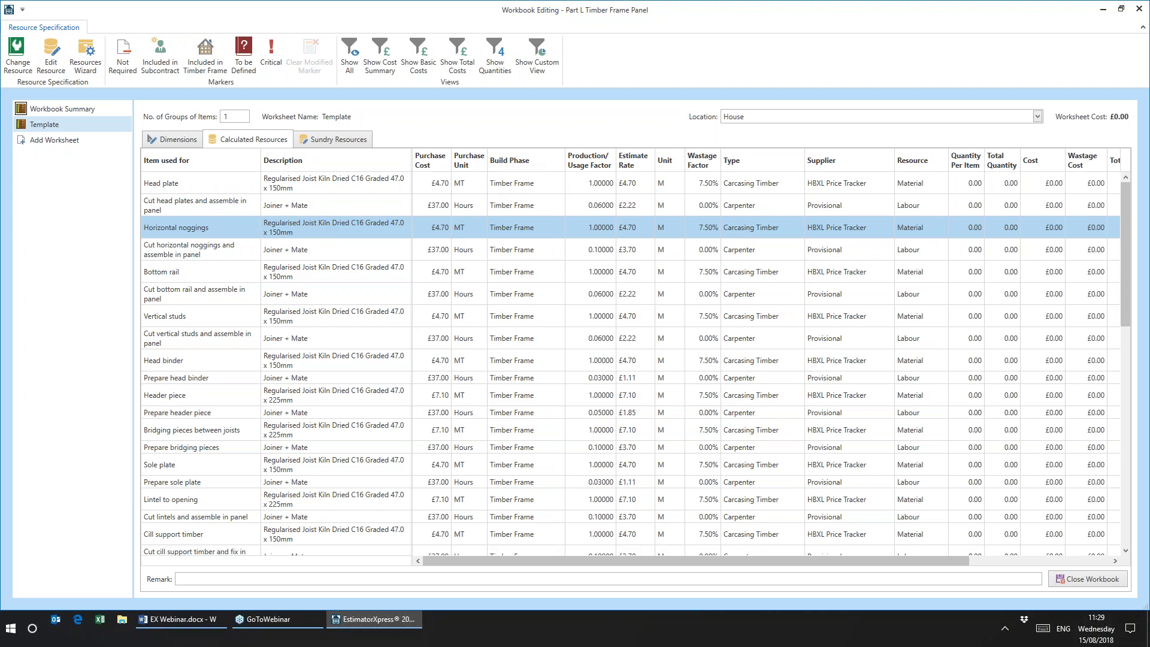
- Close the Part L Timber Frame Panel workbook without saving and return to the main menu
click(1140, 10)
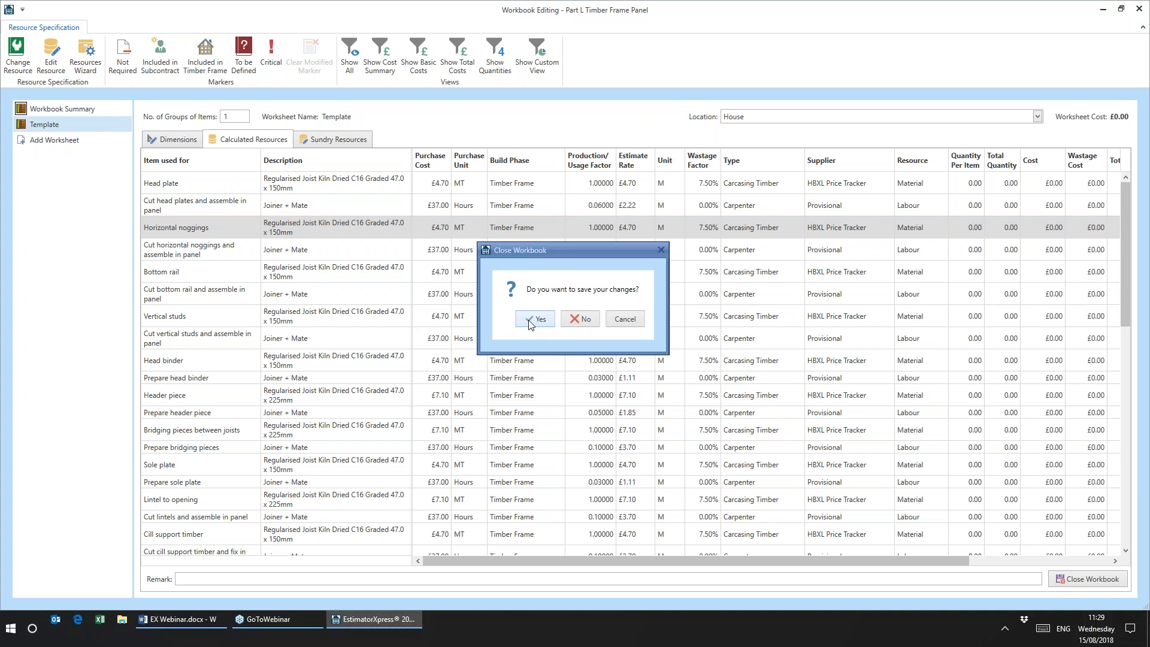
click(572, 319)
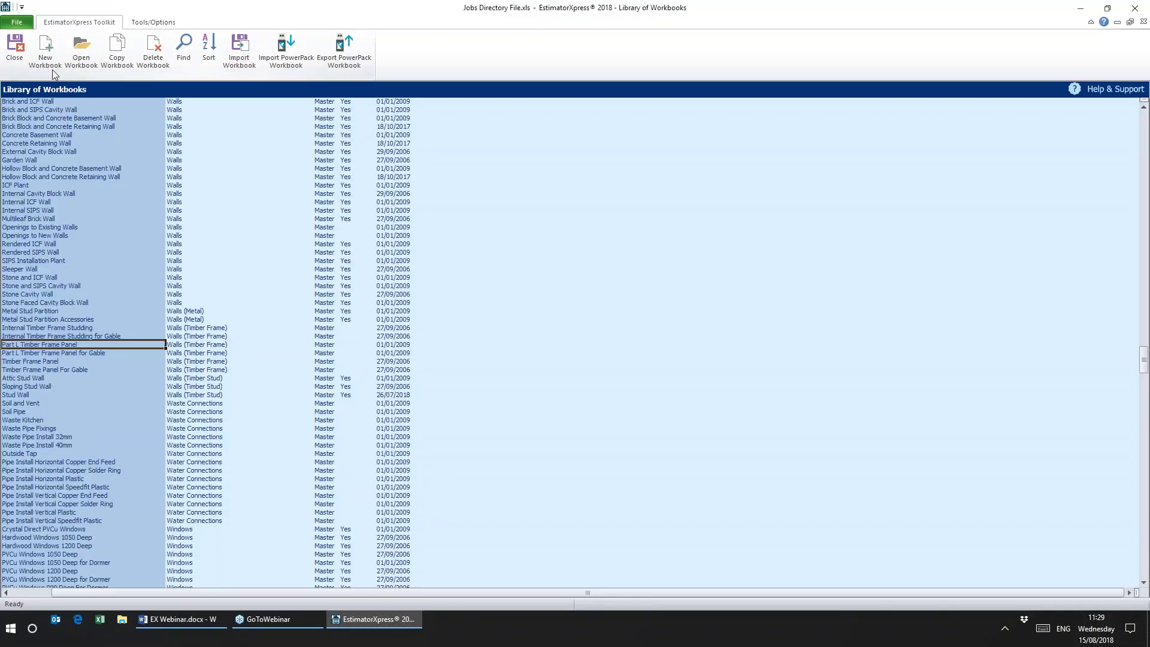
click(13, 54)
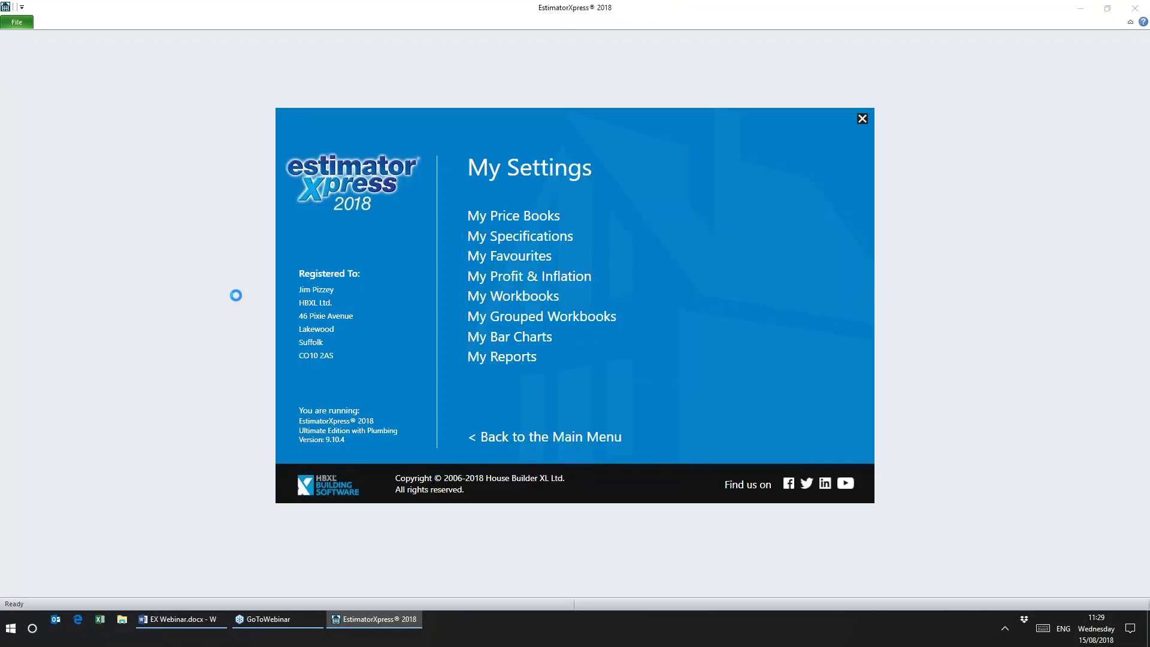
click(516, 442)
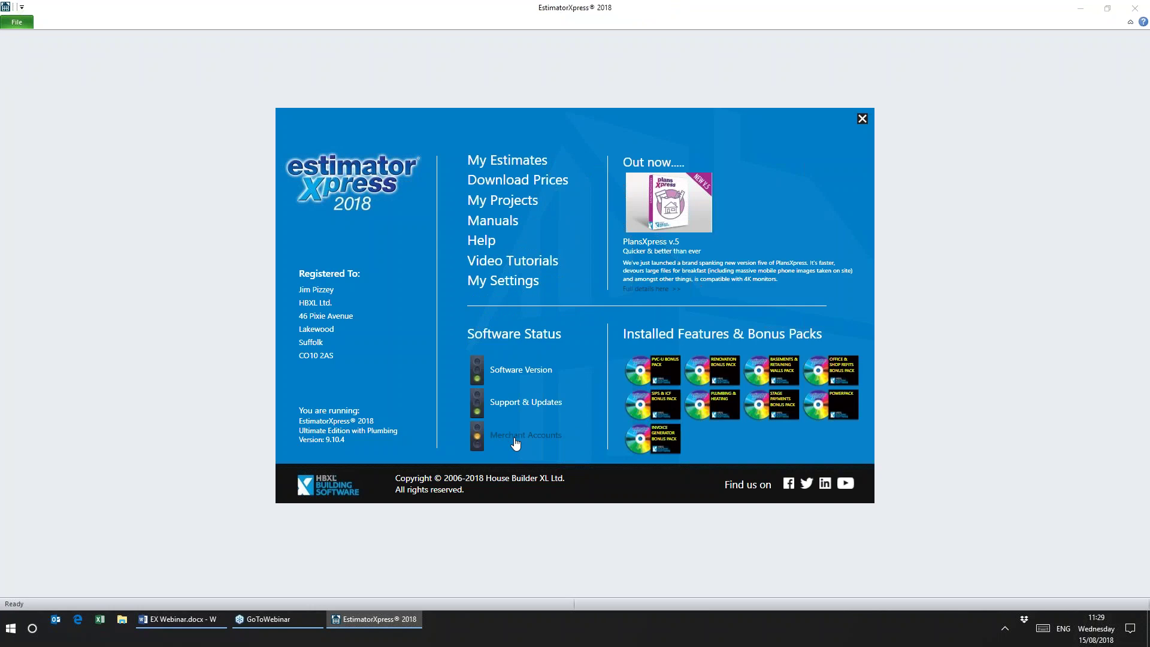
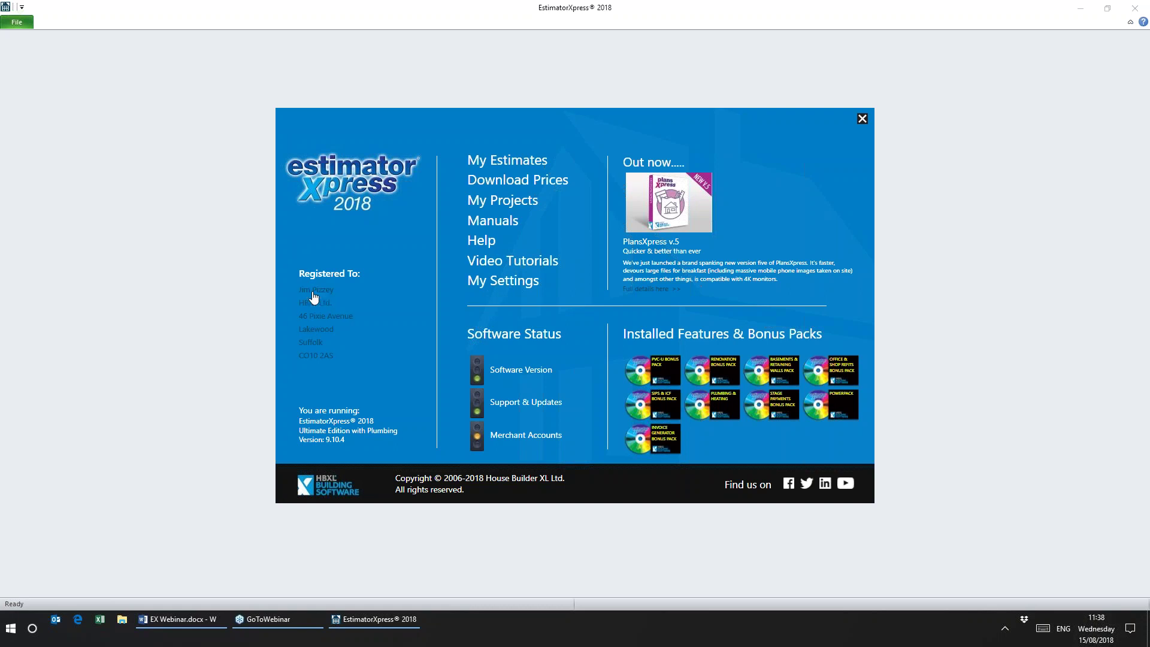
- Open the customer's house extension estimate from My Estimates
click(526, 163)
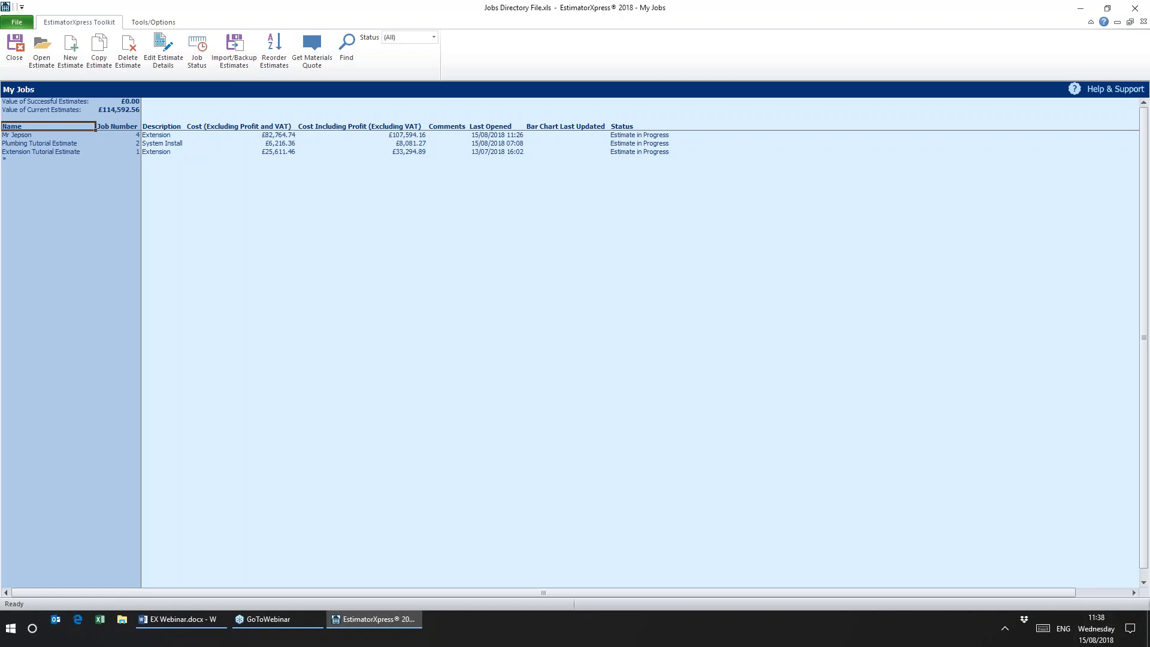
right_click(22, 135)
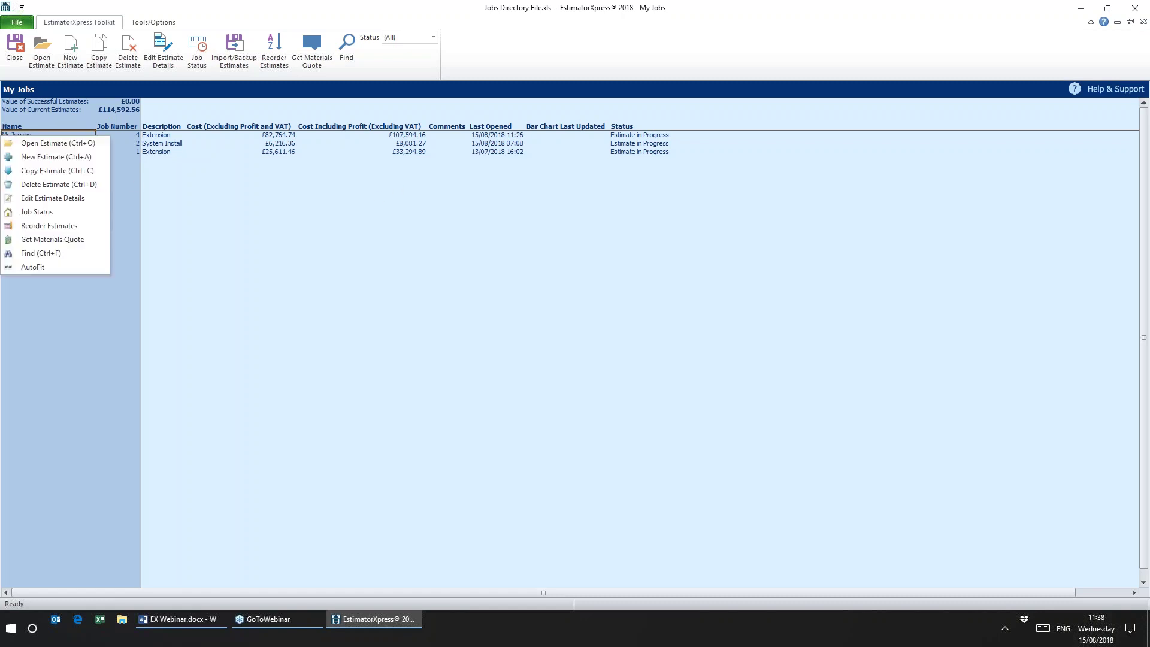
click(37, 144)
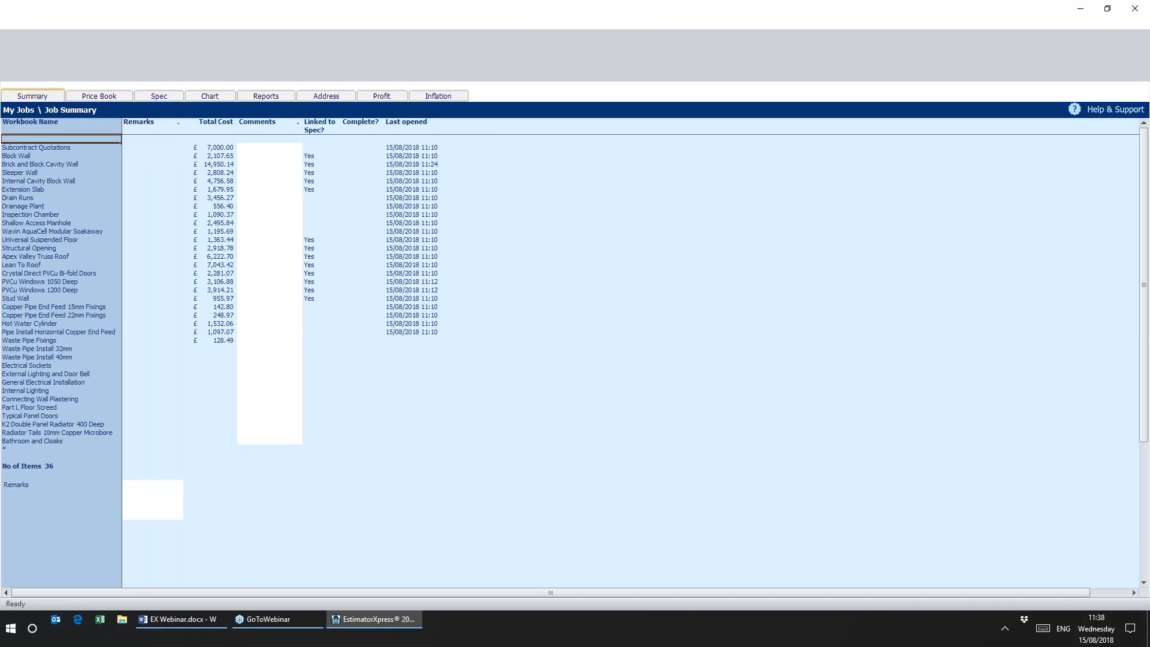
click(606, 330)
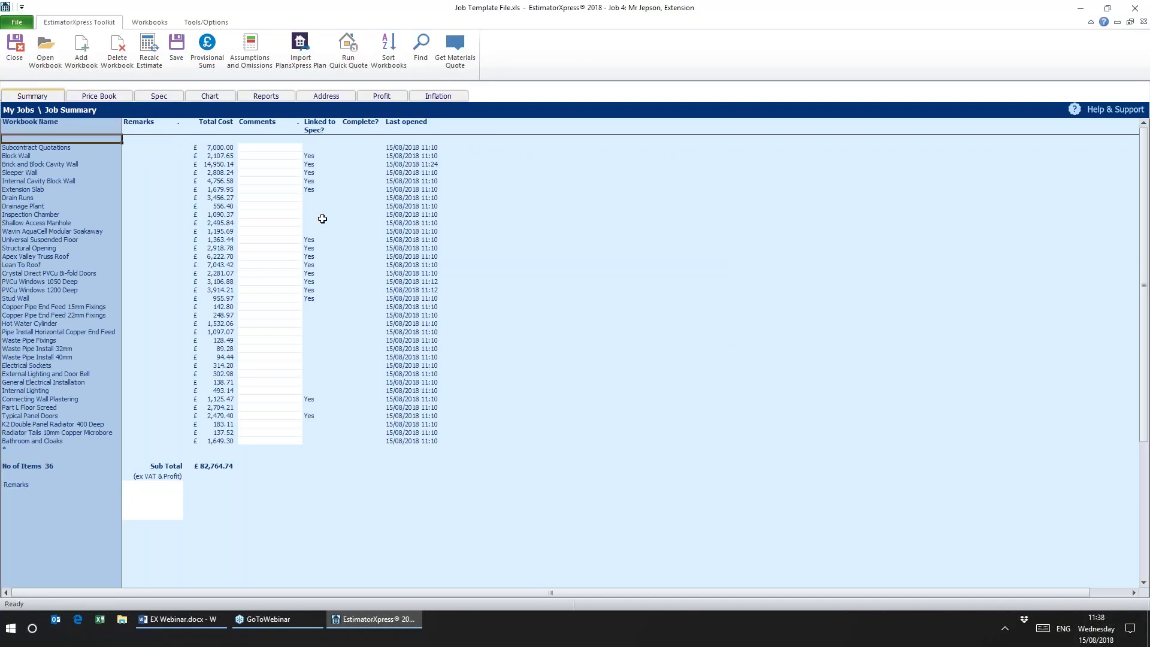
click(151, 23)
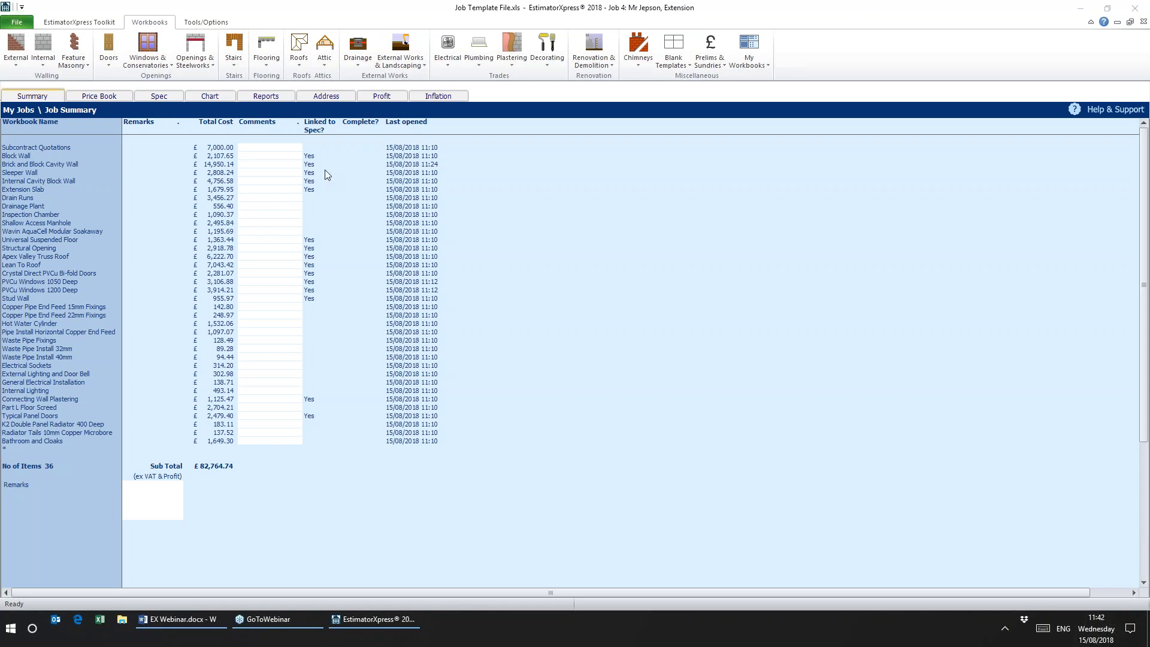
click(248, 195)
click(263, 165)
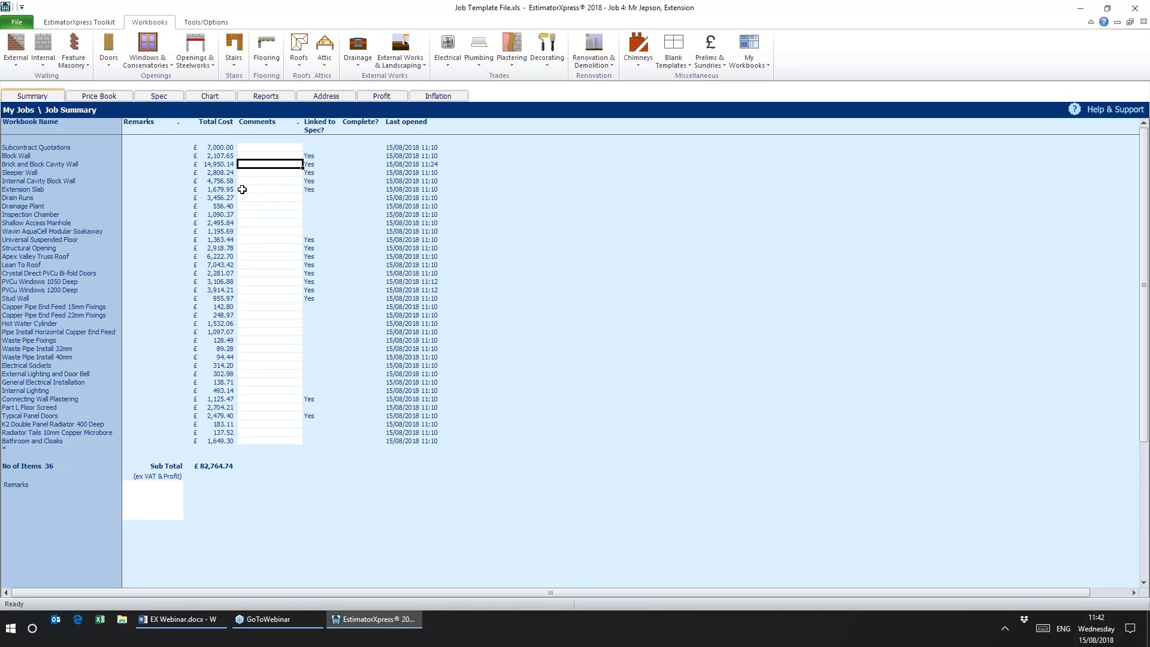
click(71, 26)
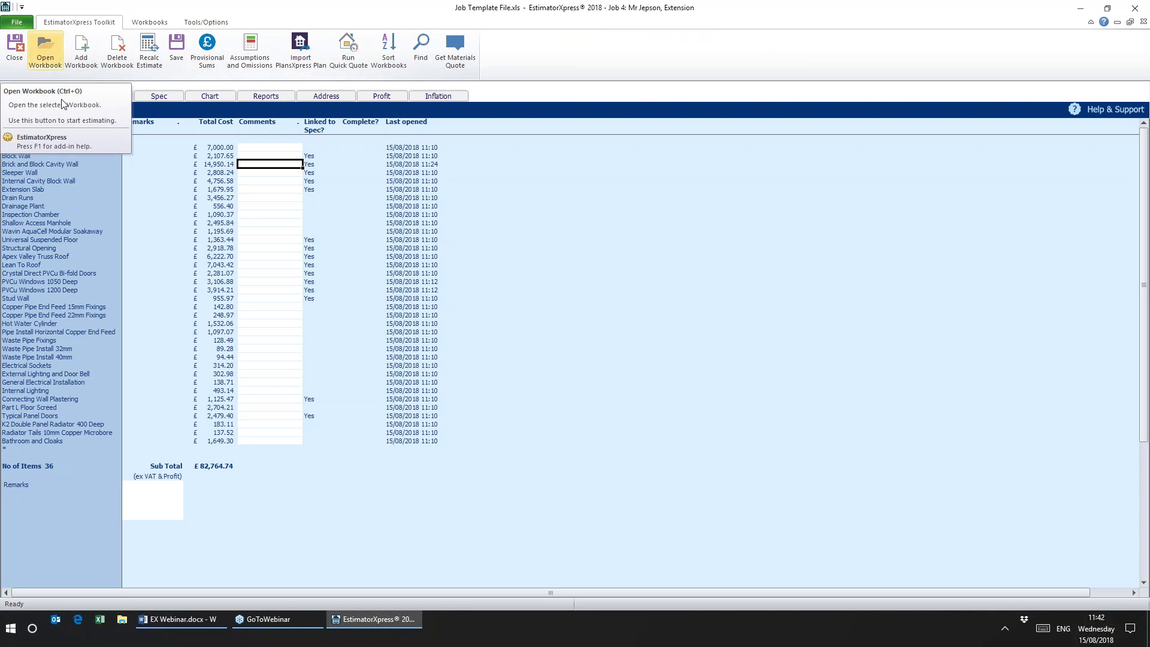
- Examine the dimensions and calculated resources of the Extension Slab workbook's Ground Floor-1 worksheet, closing the workbook without saving
right_click(40, 181)
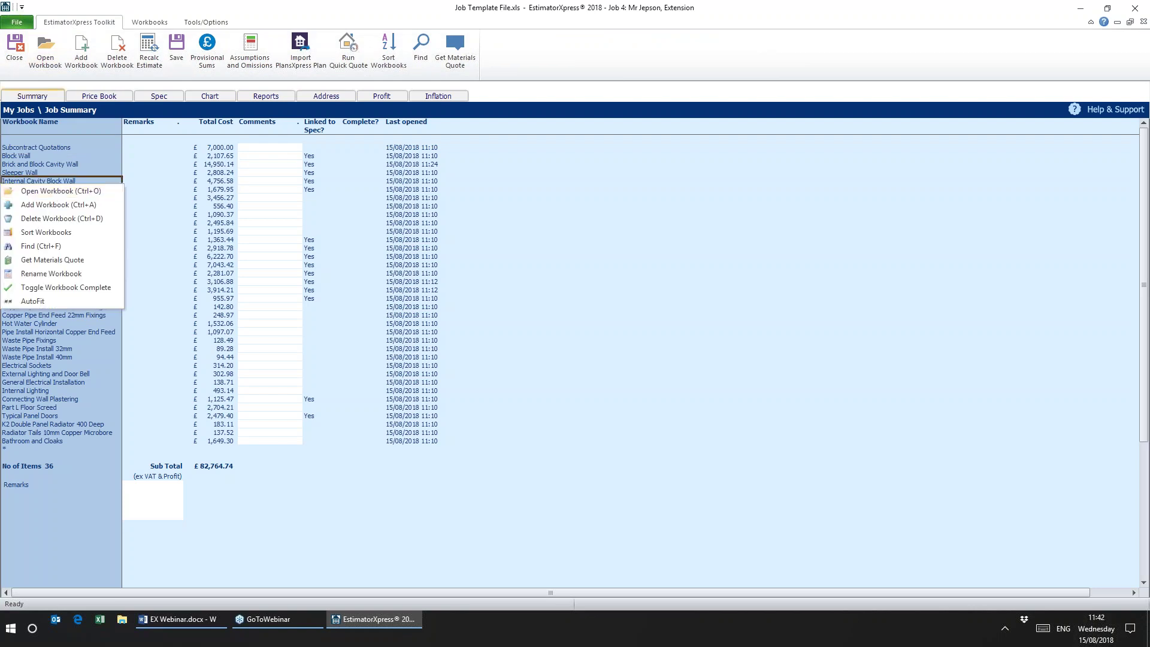
click(39, 179)
right_click(28, 189)
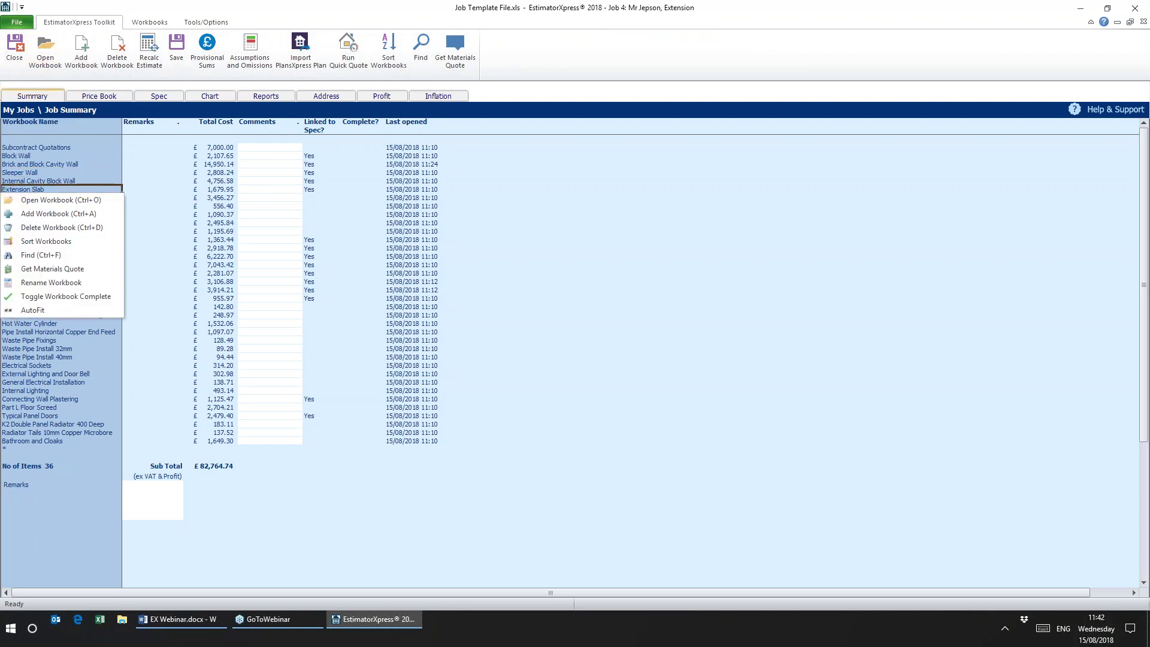
click(41, 201)
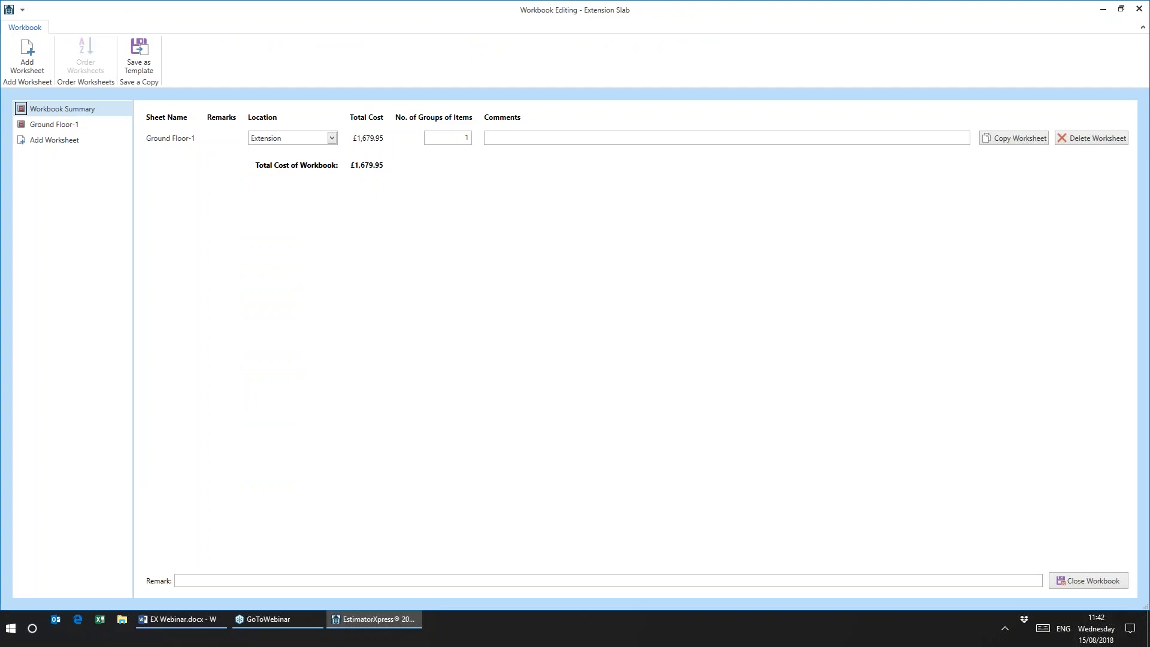
click(55, 125)
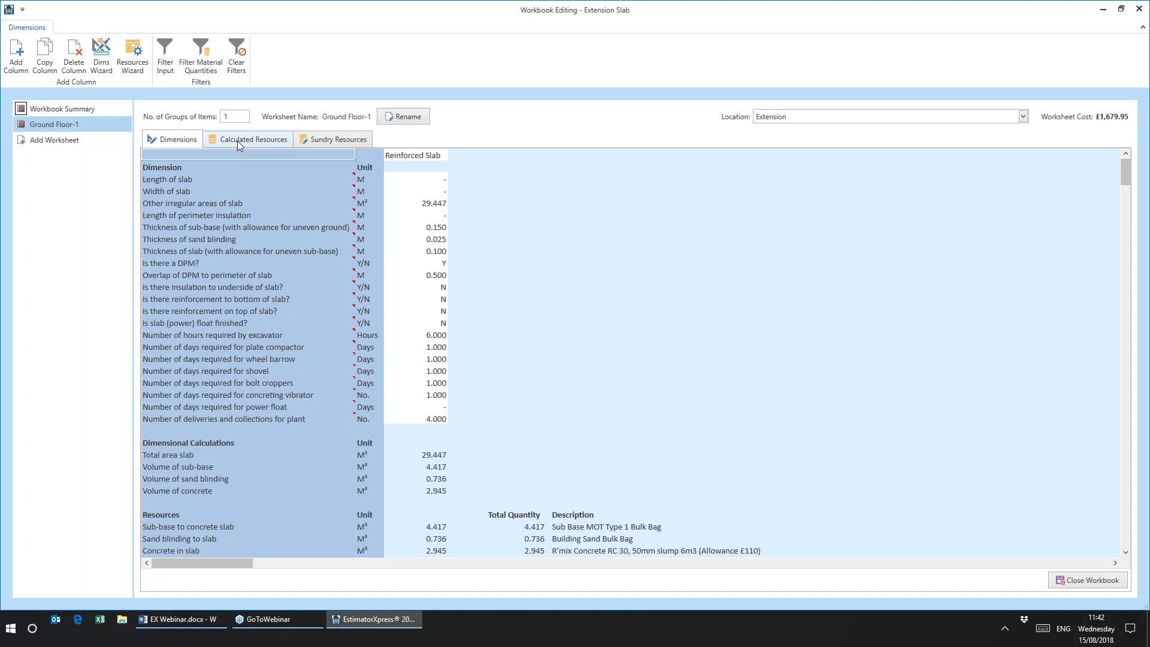
click(238, 140)
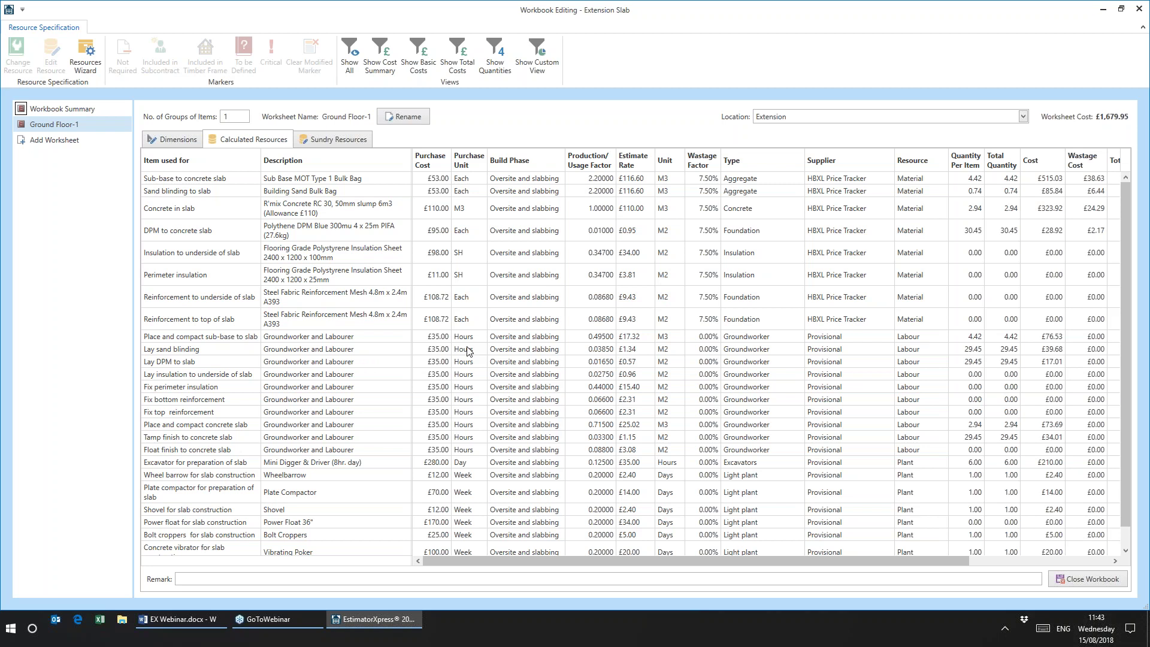
click(1139, 10)
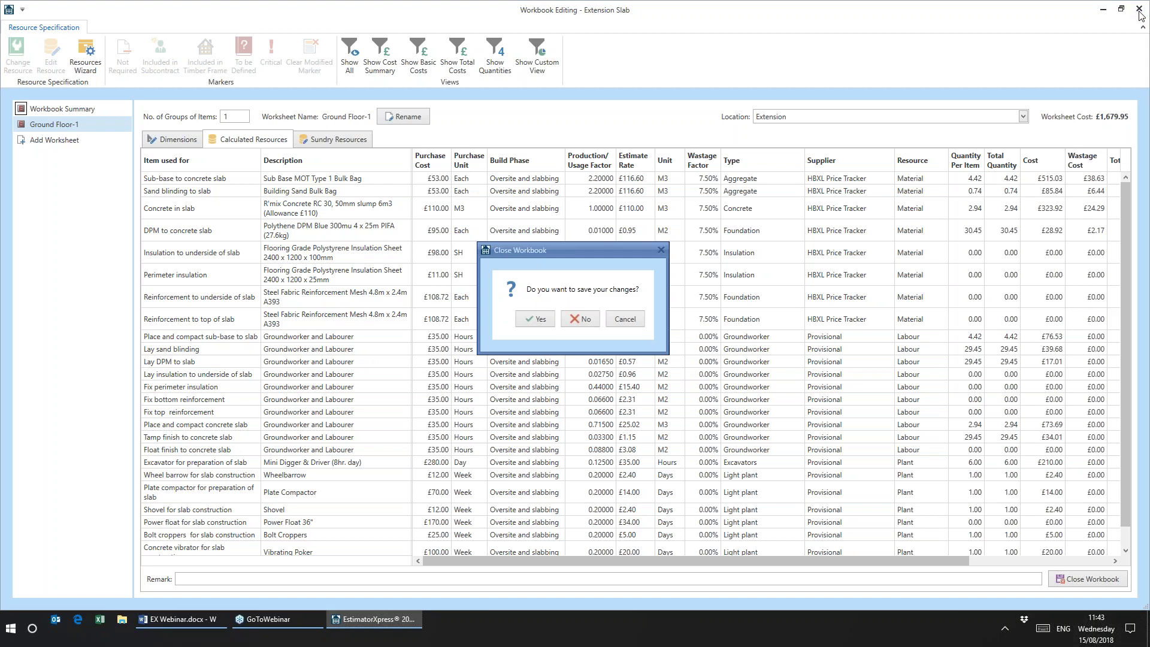
click(581, 319)
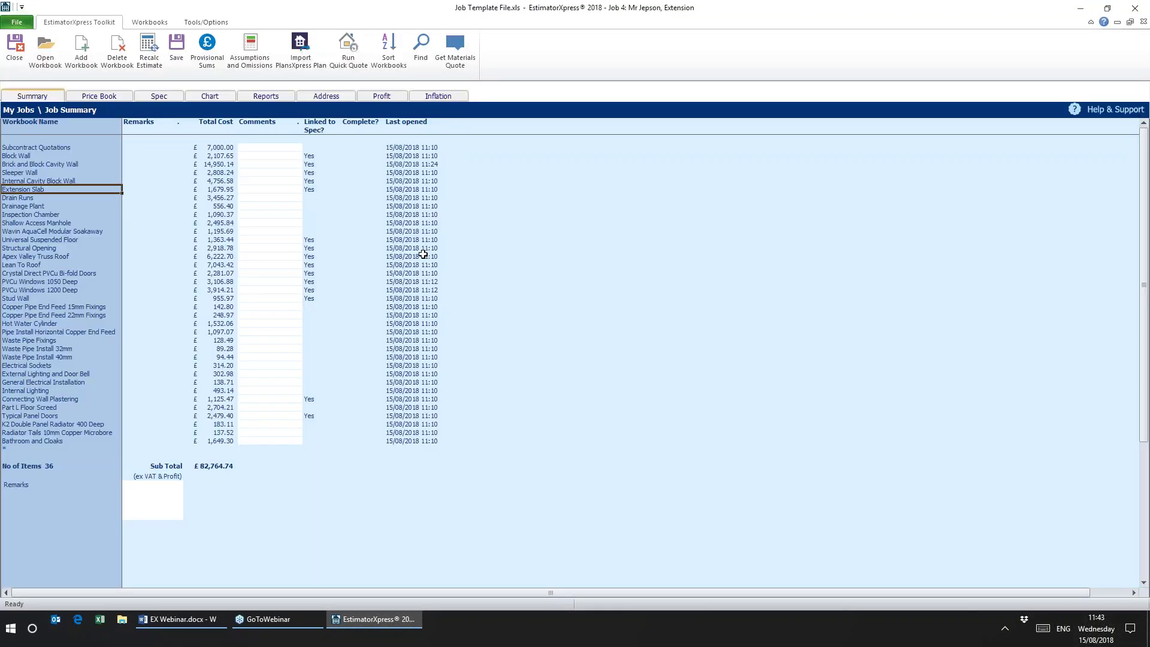
- Open the Material section of the Price Book
click(99, 97)
click(568, 319)
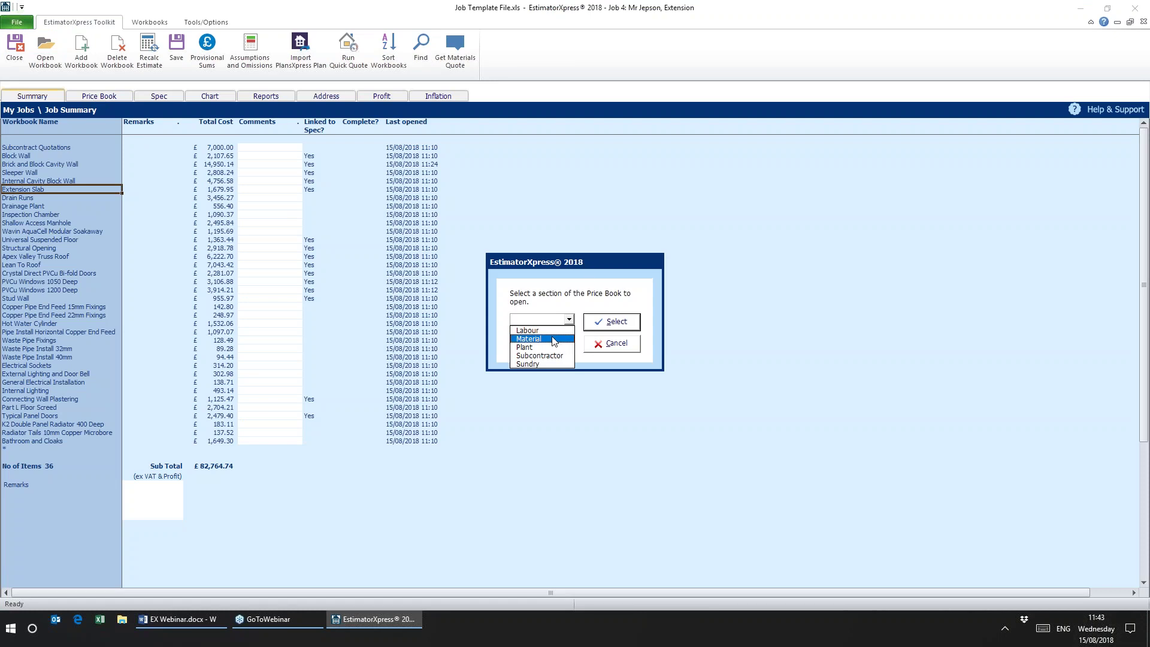
click(553, 340)
click(607, 322)
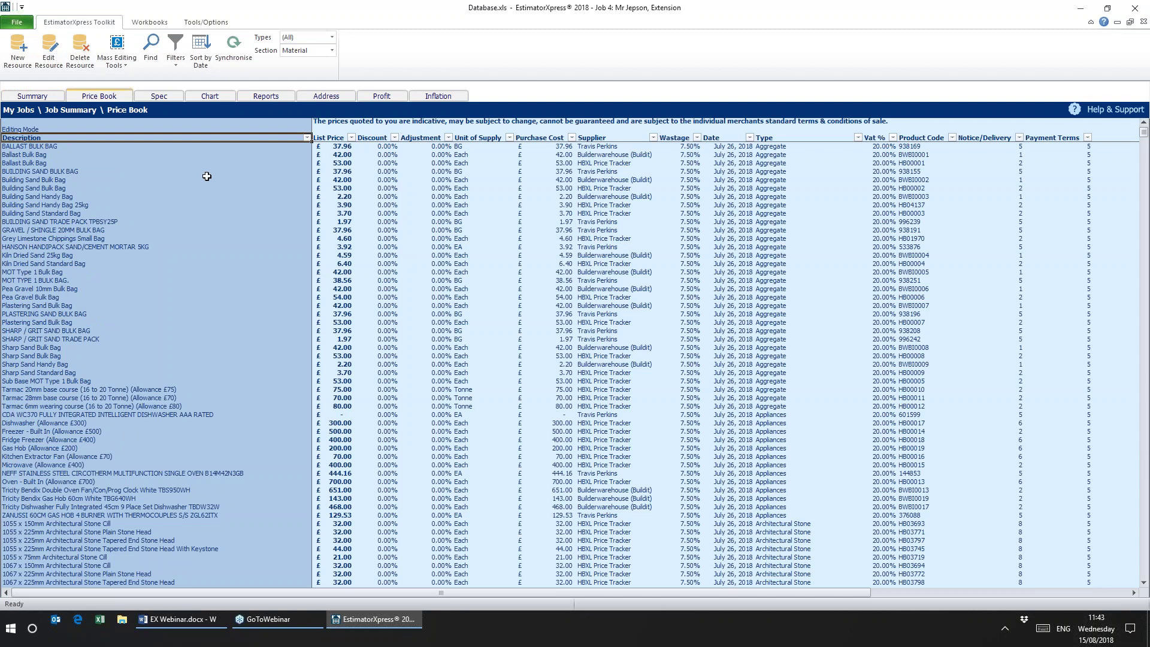
click(233, 52)
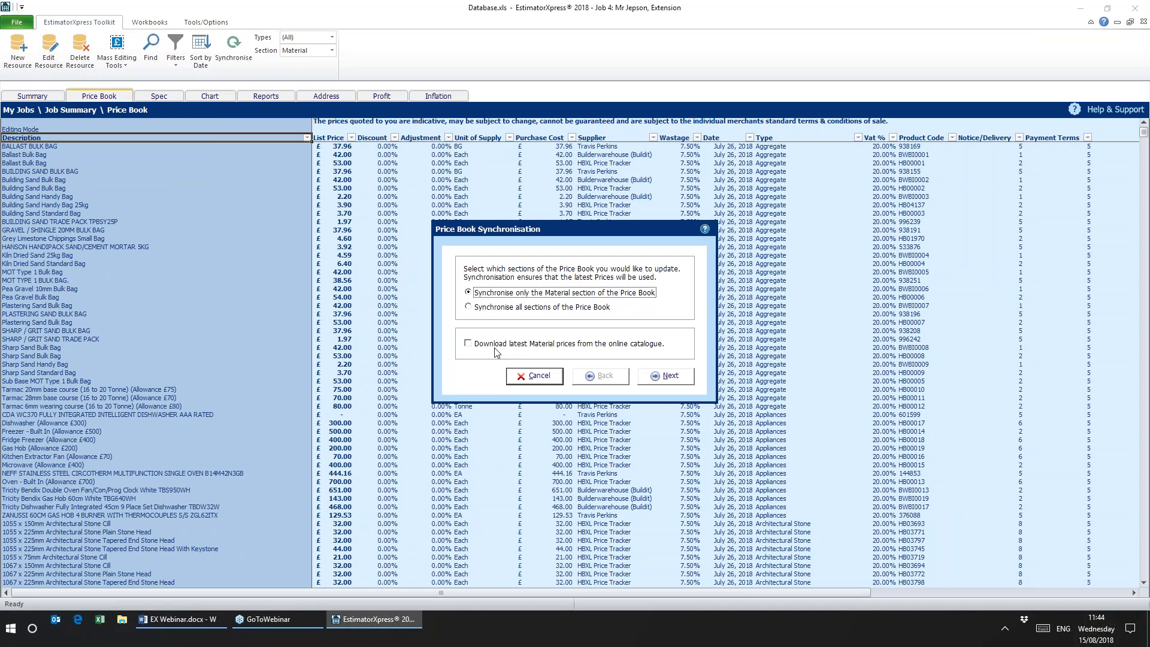
click(485, 307)
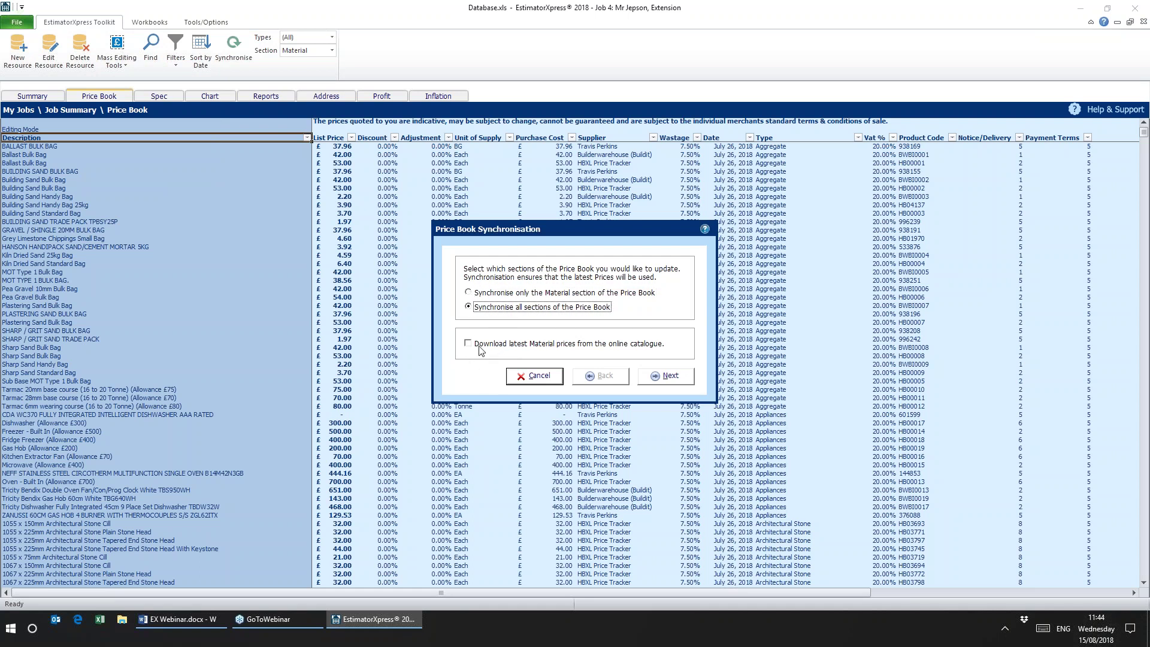
click(472, 345)
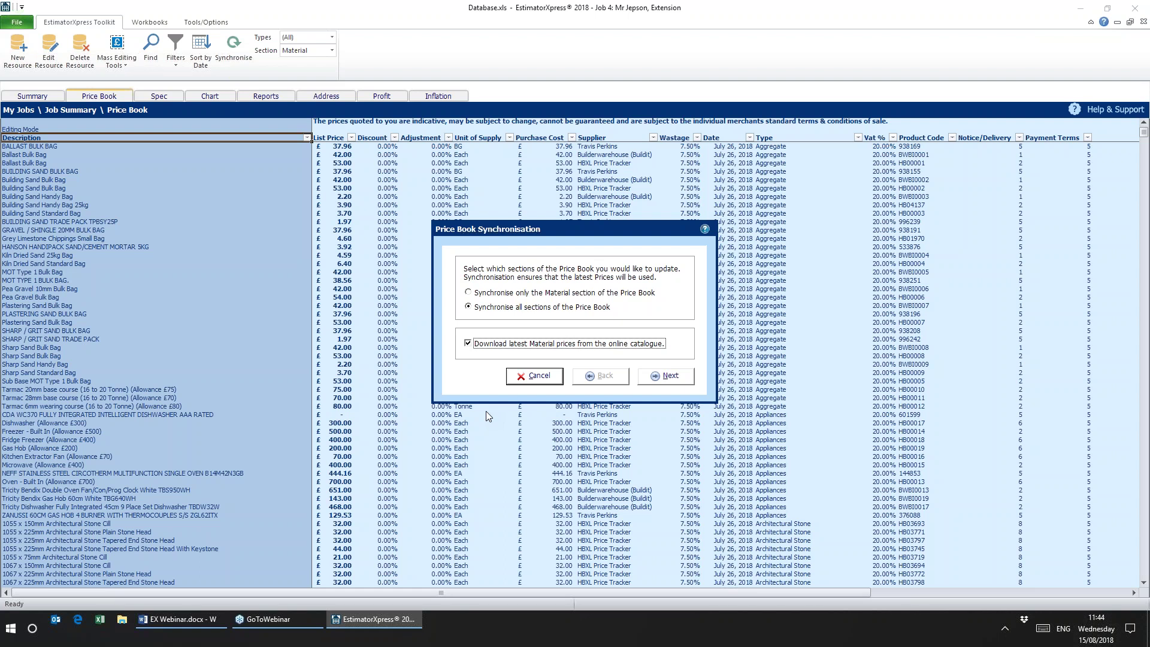
click(544, 376)
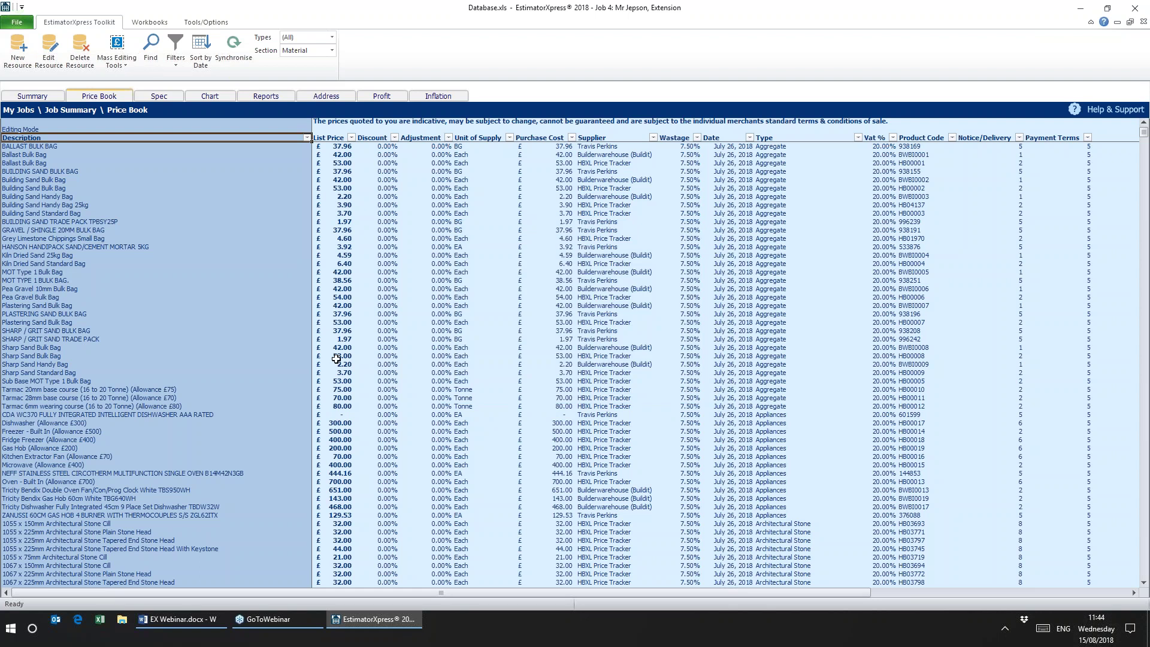
- Return to the job summary and reopen the Price Book's Material section
click(65, 111)
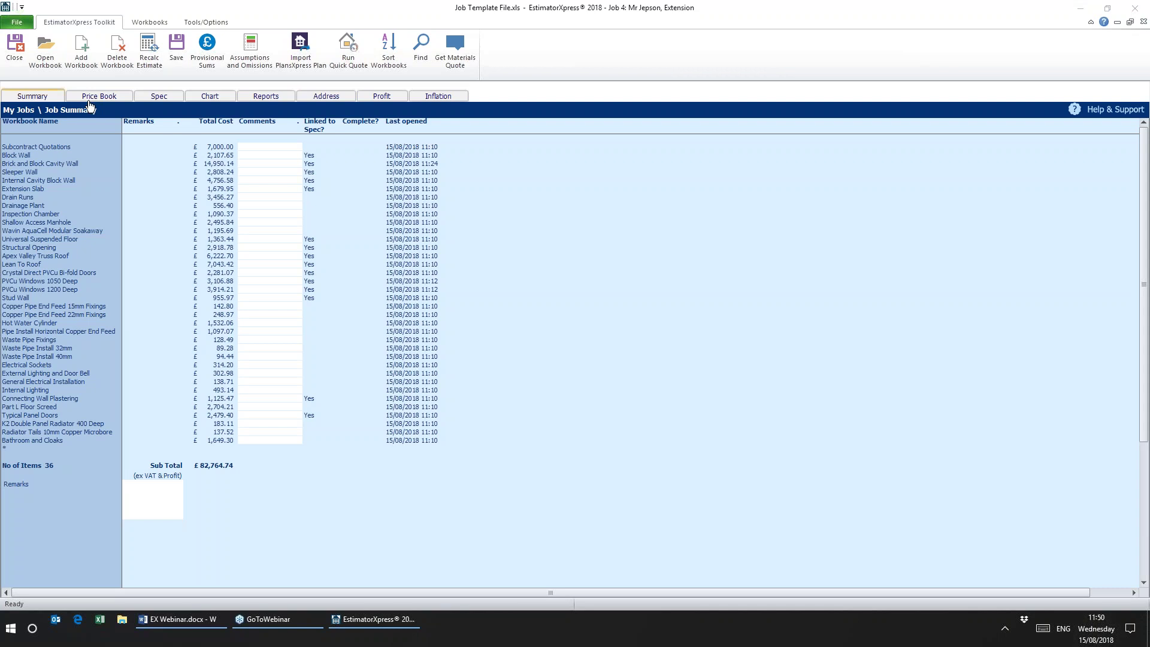
click(90, 105)
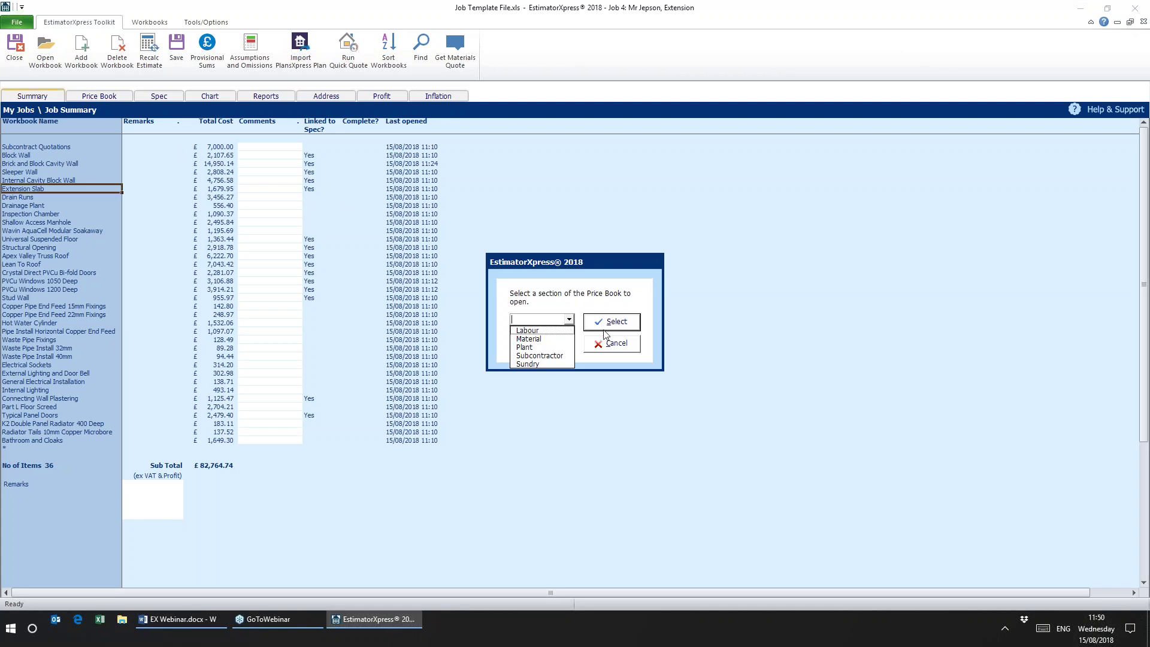
click(533, 339)
click(600, 326)
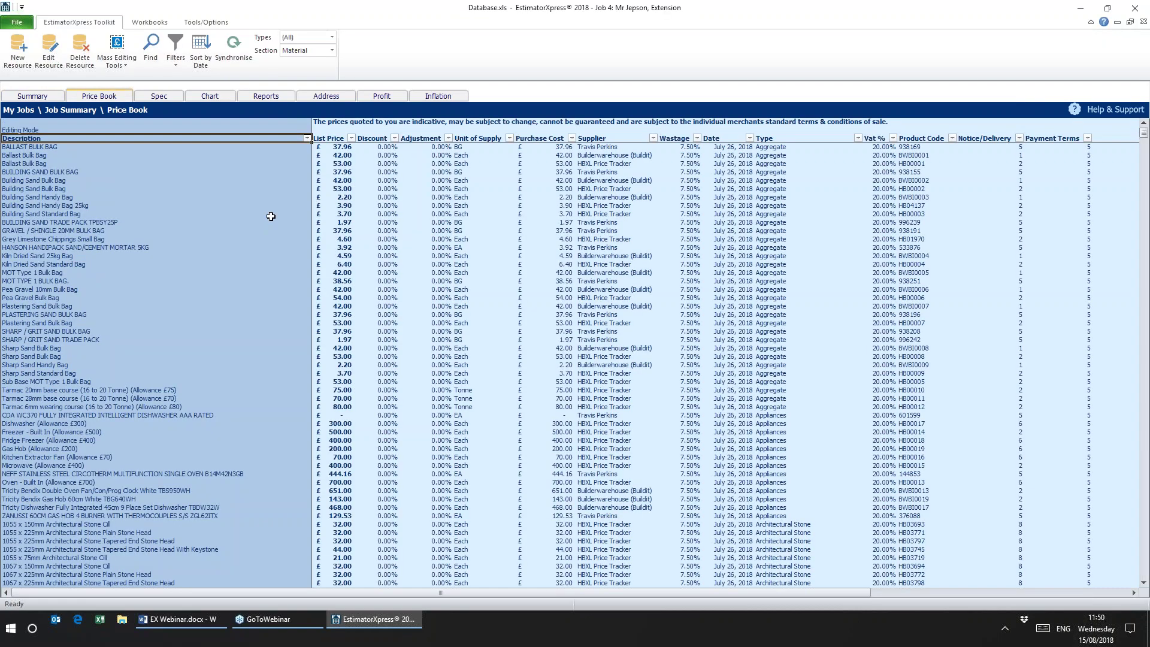
- Launch OneNote and move its window off this screen, leaving the Price Book in view
click(122, 64)
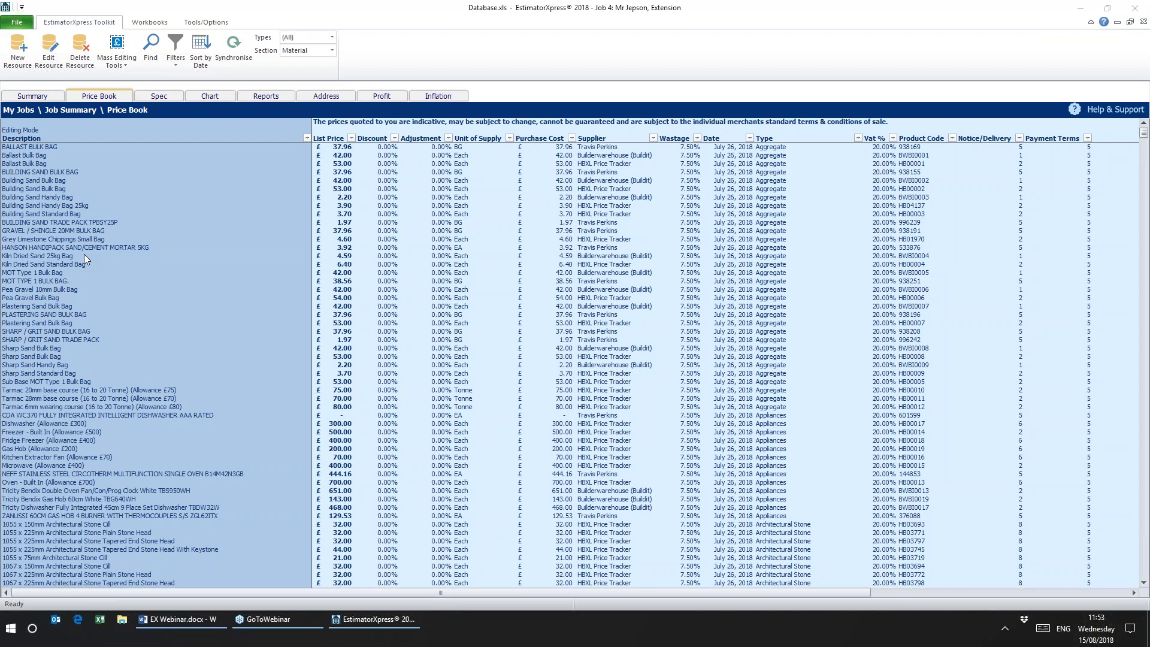
key(super)
text(onen)
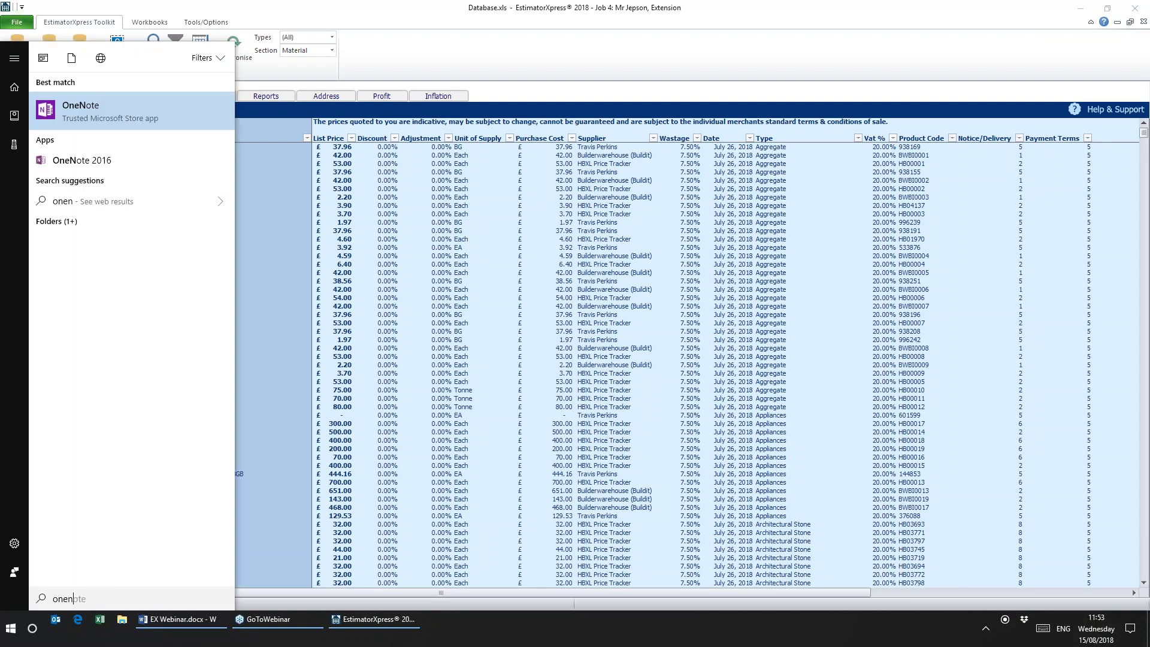
key(Return)
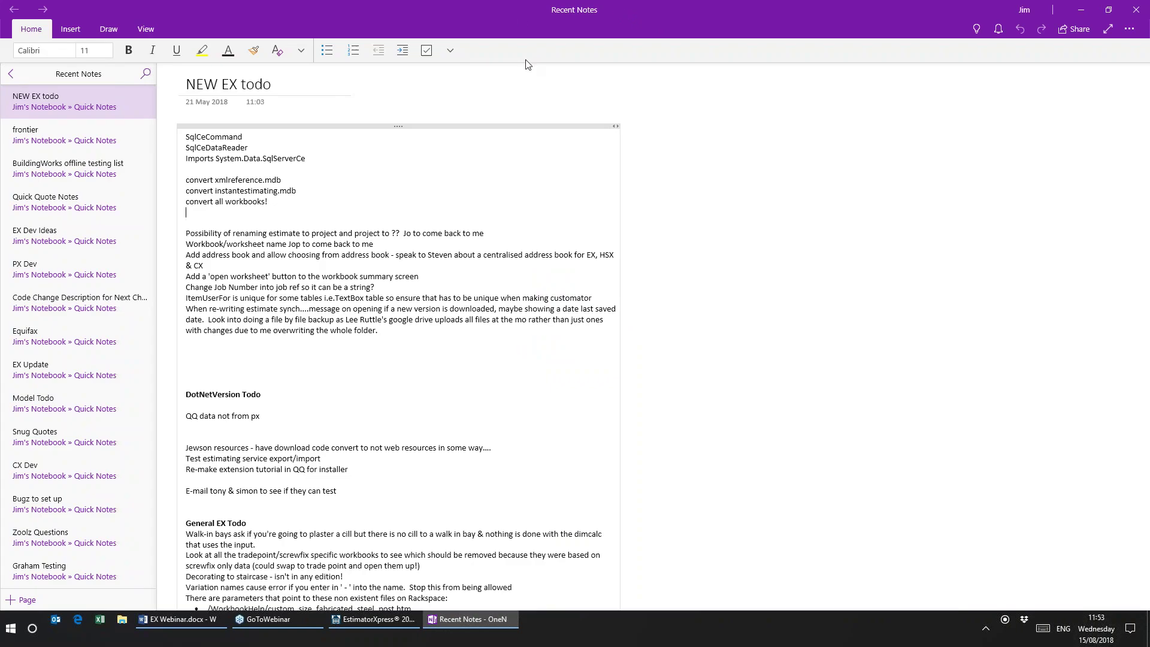
drag(517, 12, 0, 234)
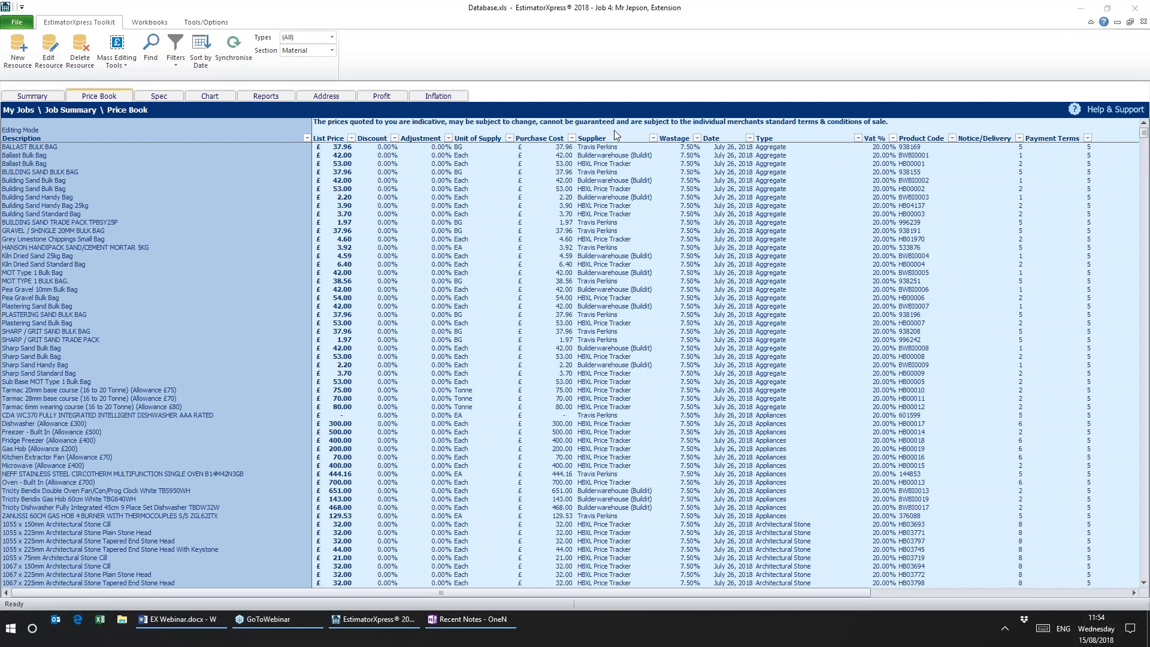
- Switch the Price Book to the Labour section and set the unit cost of 2 Bricklayers and Mate to £65
click(332, 51)
click(323, 73)
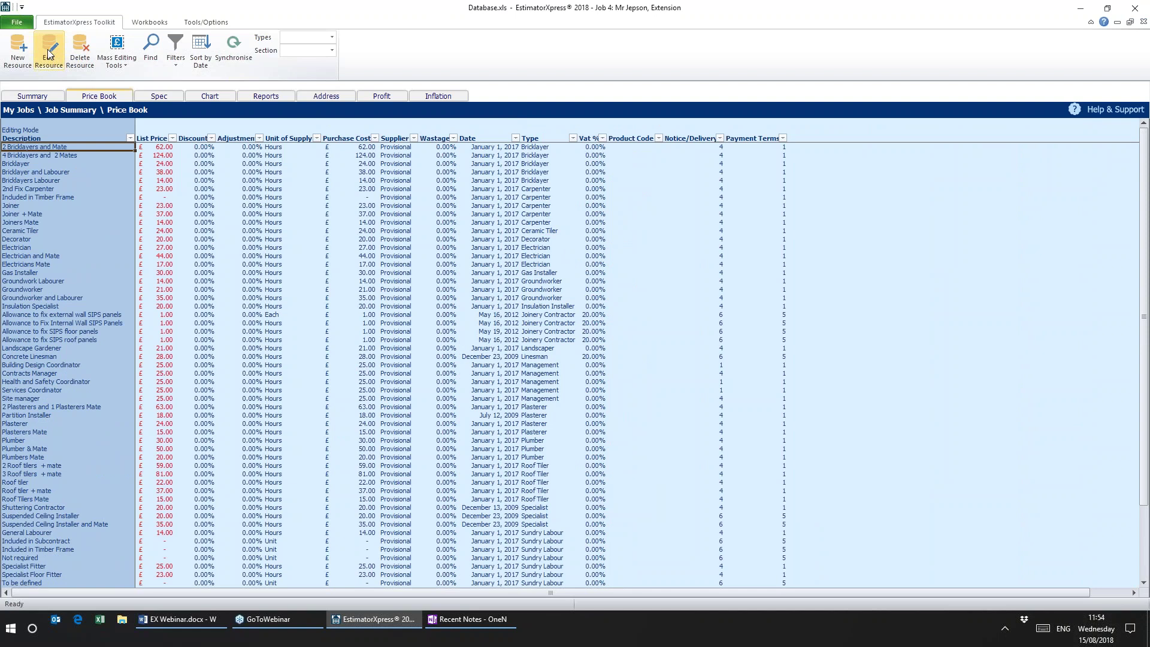
click(48, 54)
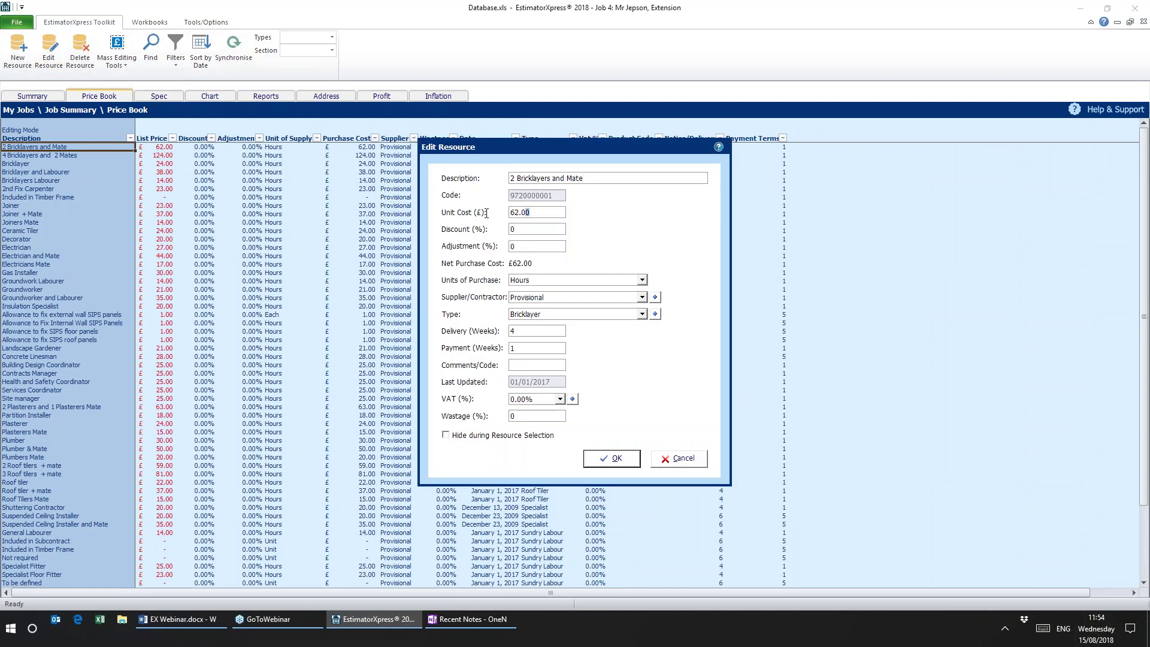
double_click(527, 212)
text(65)
click(612, 458)
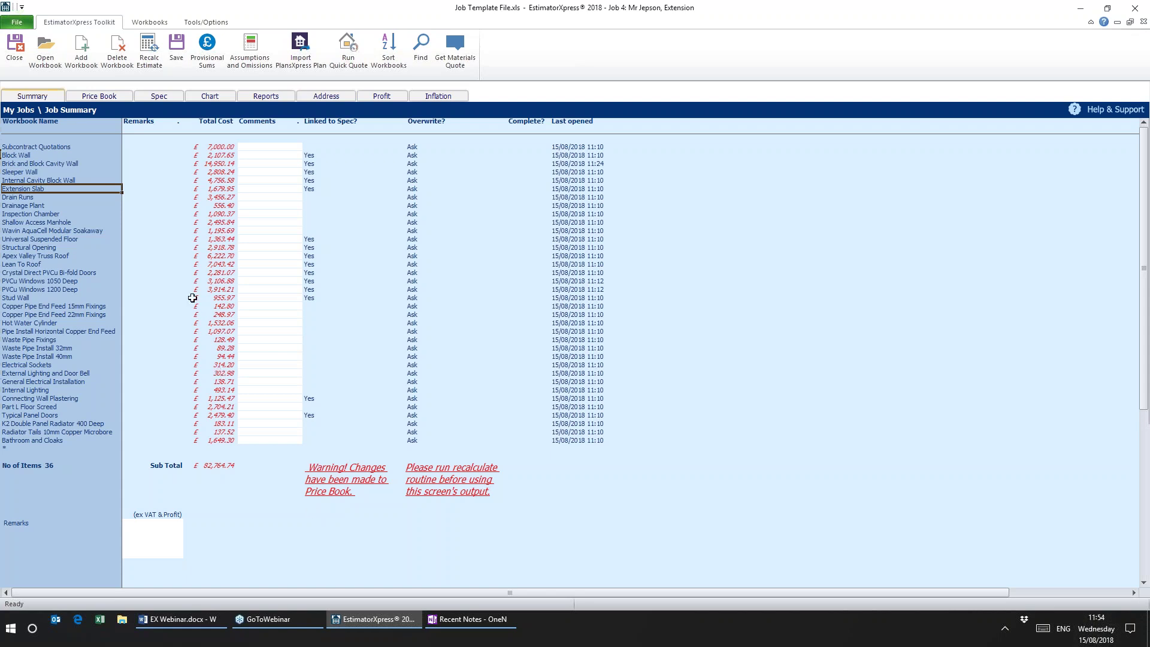
- Recalculate all workbooks in the estimate and review their total costs in the job summary
click(150, 53)
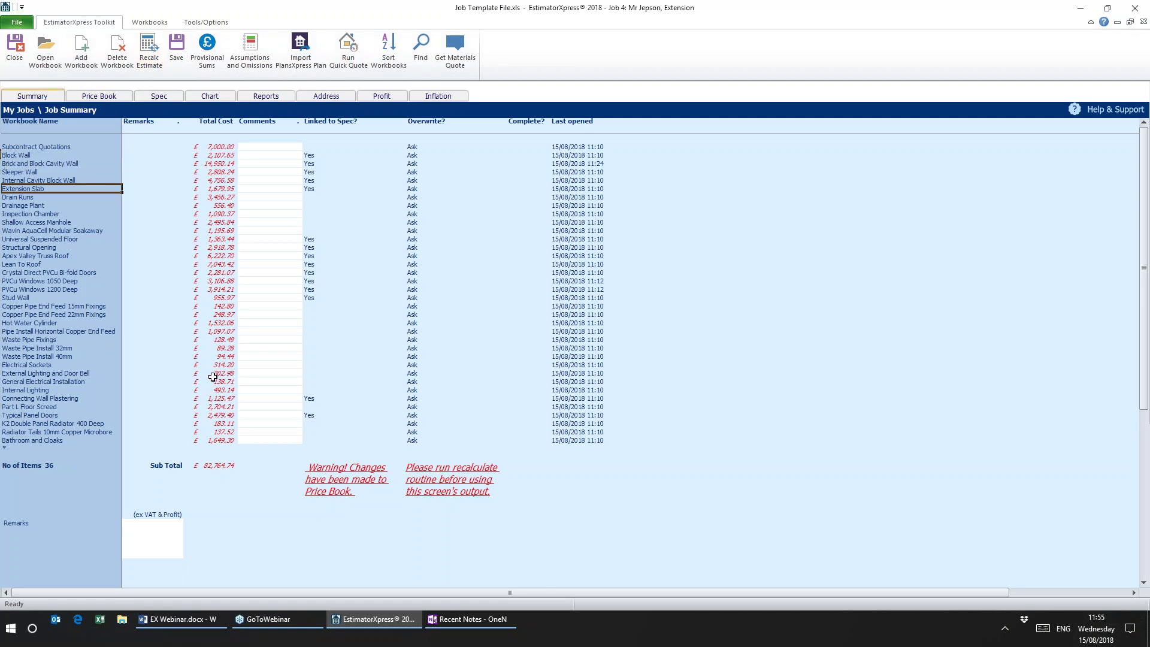
click(150, 52)
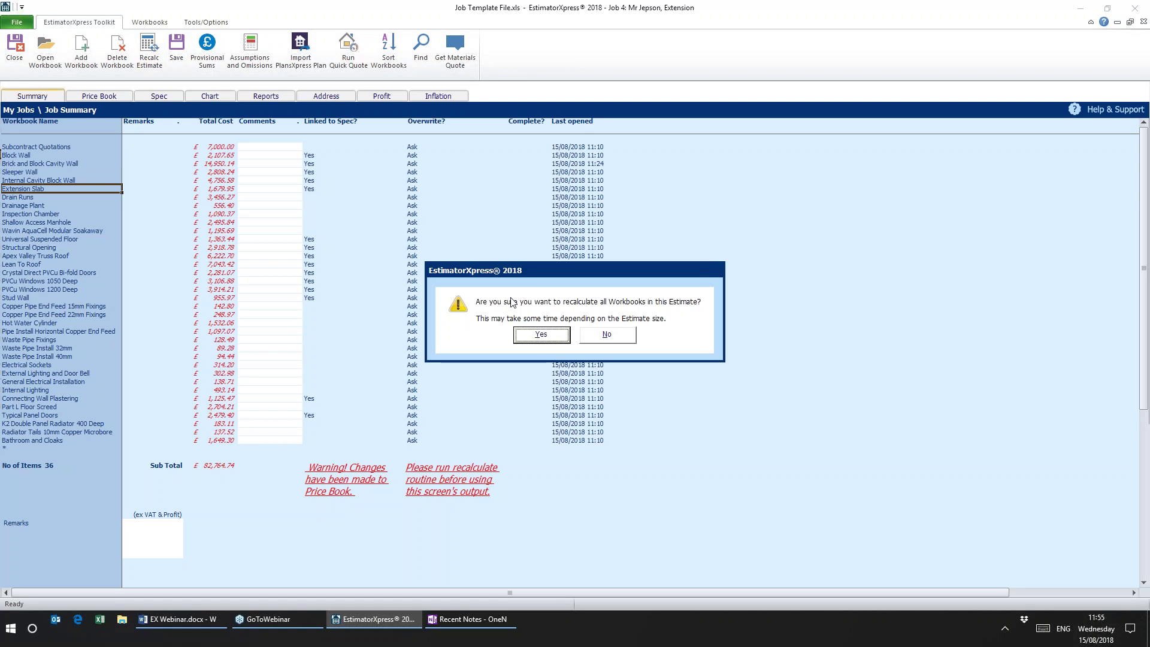
click(541, 336)
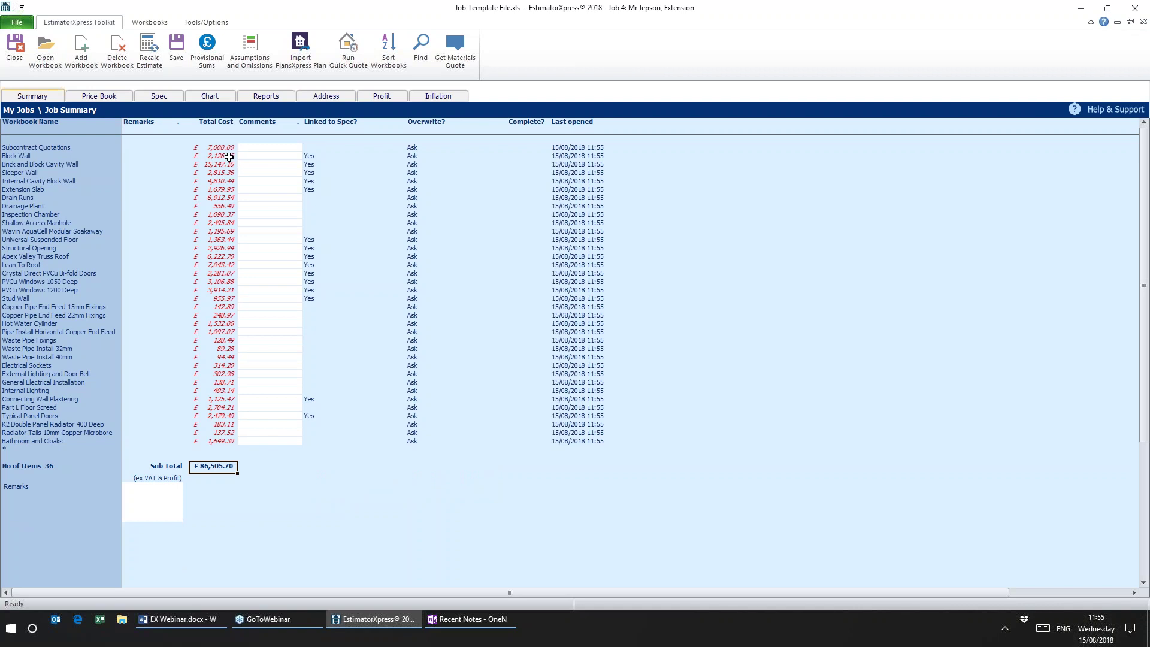
drag(218, 147, 211, 438)
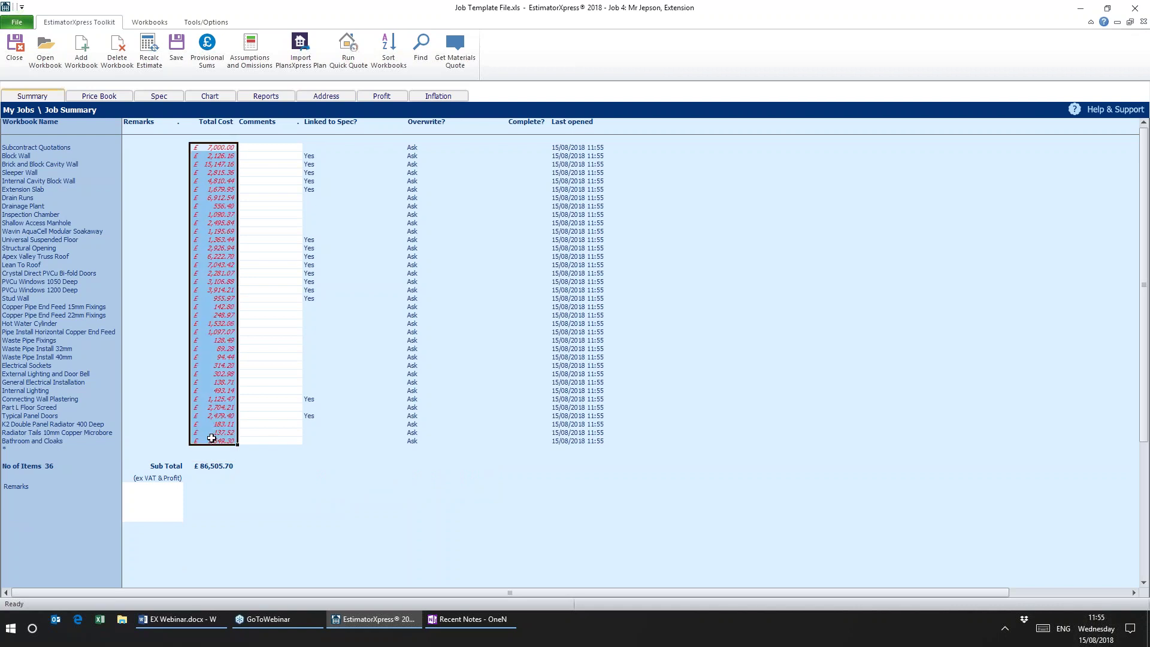
click(257, 466)
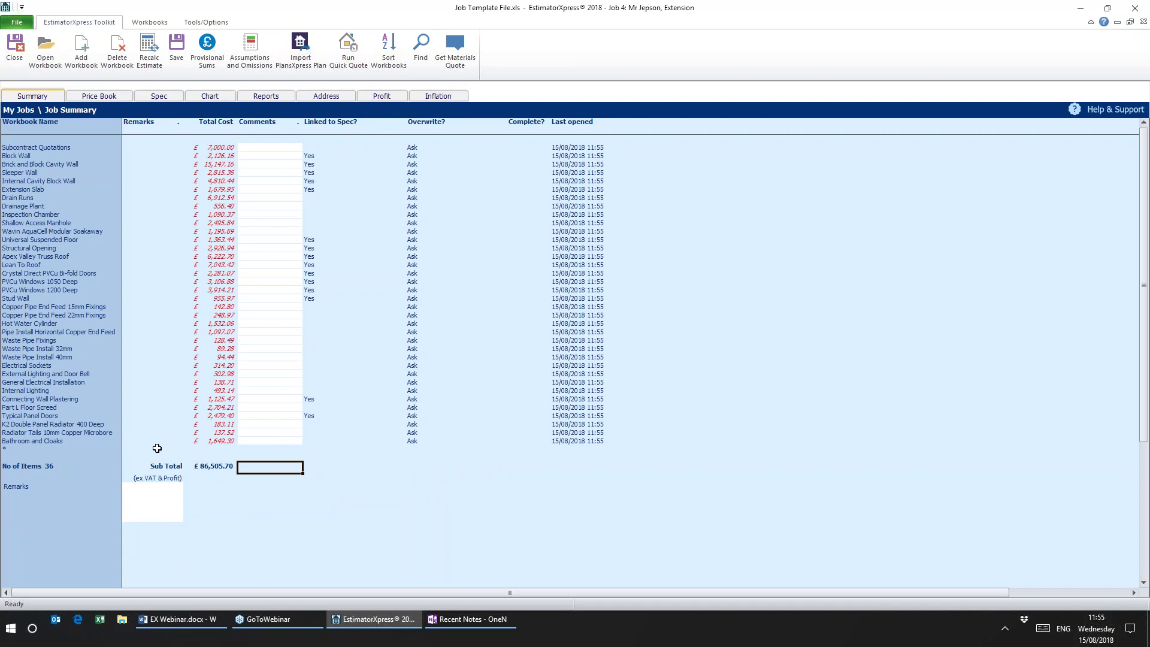
- Open the Price Book's Material section and try to delete the Builderwarehouse (Buildit) Ballast Bulk Bag resource
key(alt+Tab)
click(103, 97)
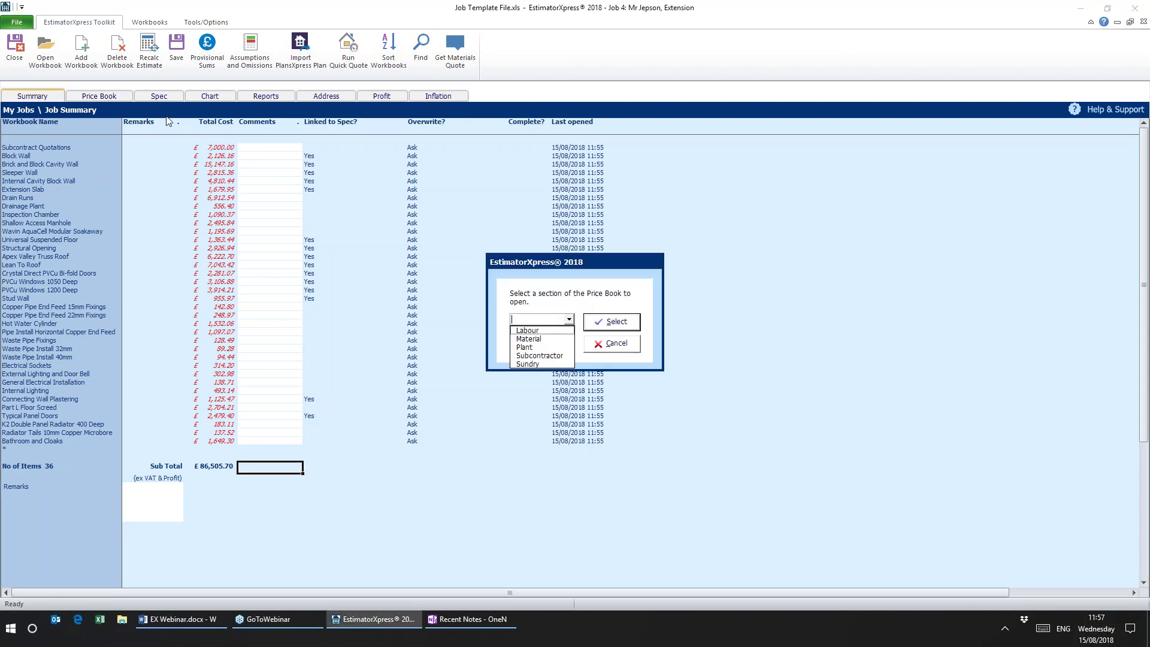
click(542, 339)
click(595, 324)
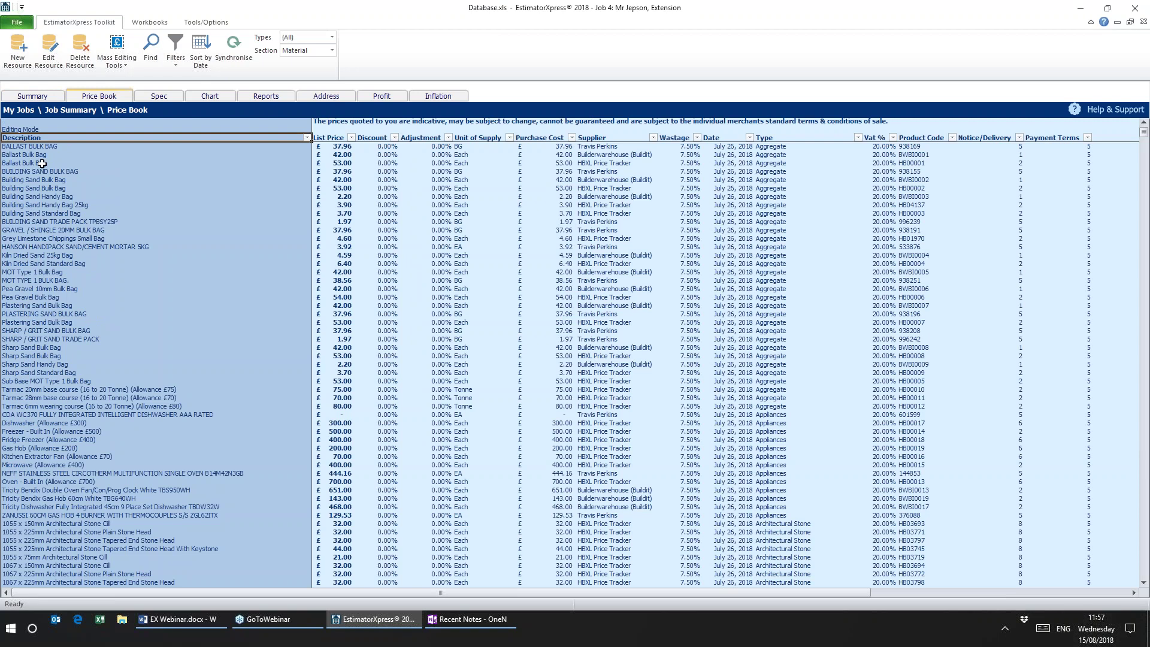
click(28, 154)
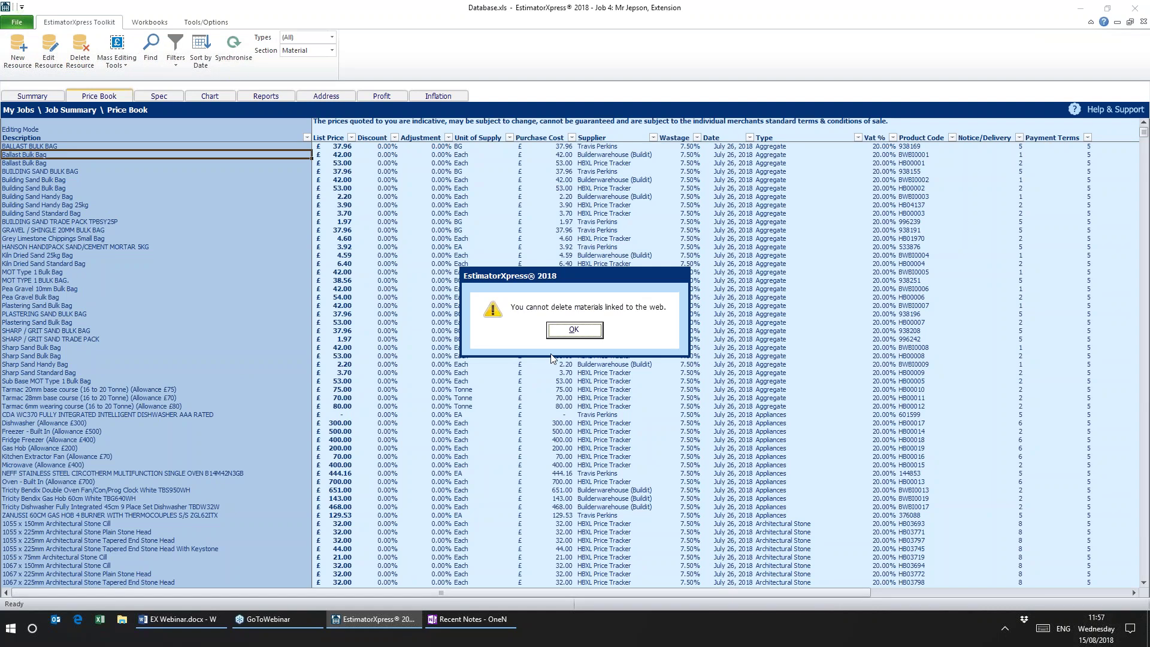
click(572, 330)
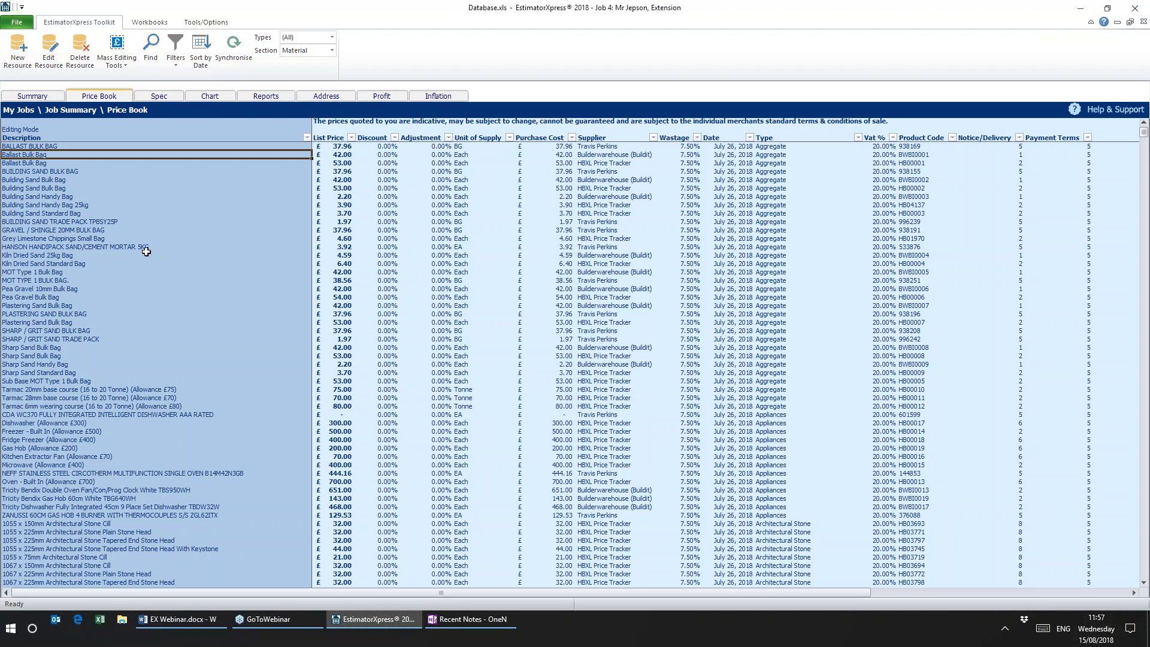
- Review the Price Books options for hiding materials and excluding merchants, and leave them without saving
click(206, 23)
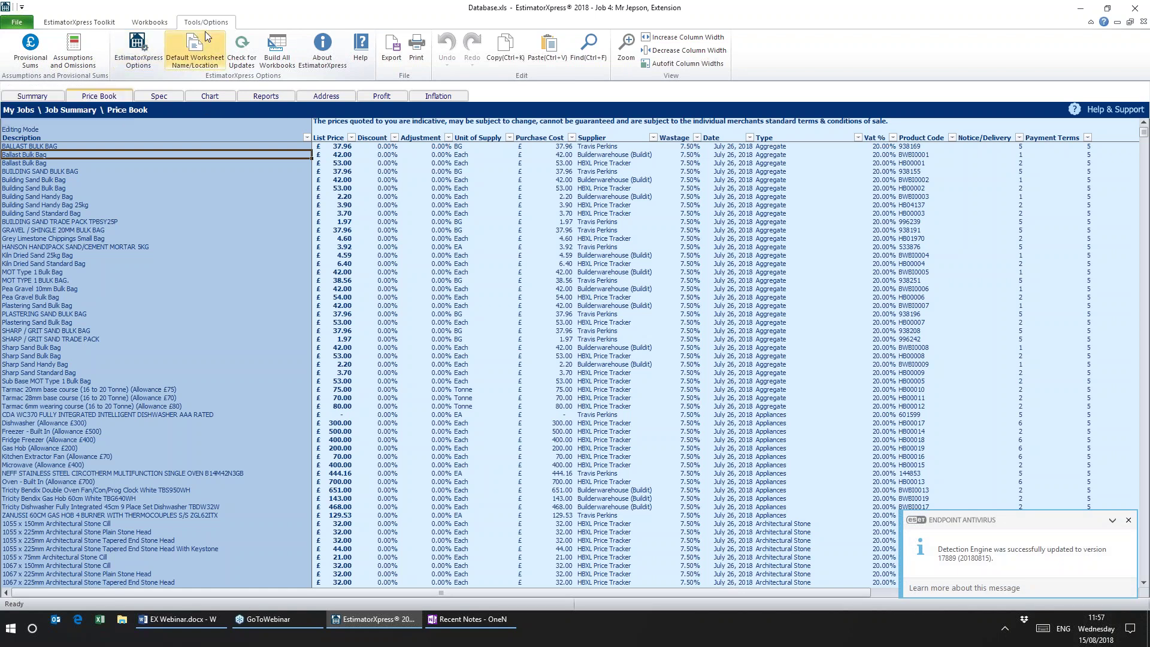
click(137, 51)
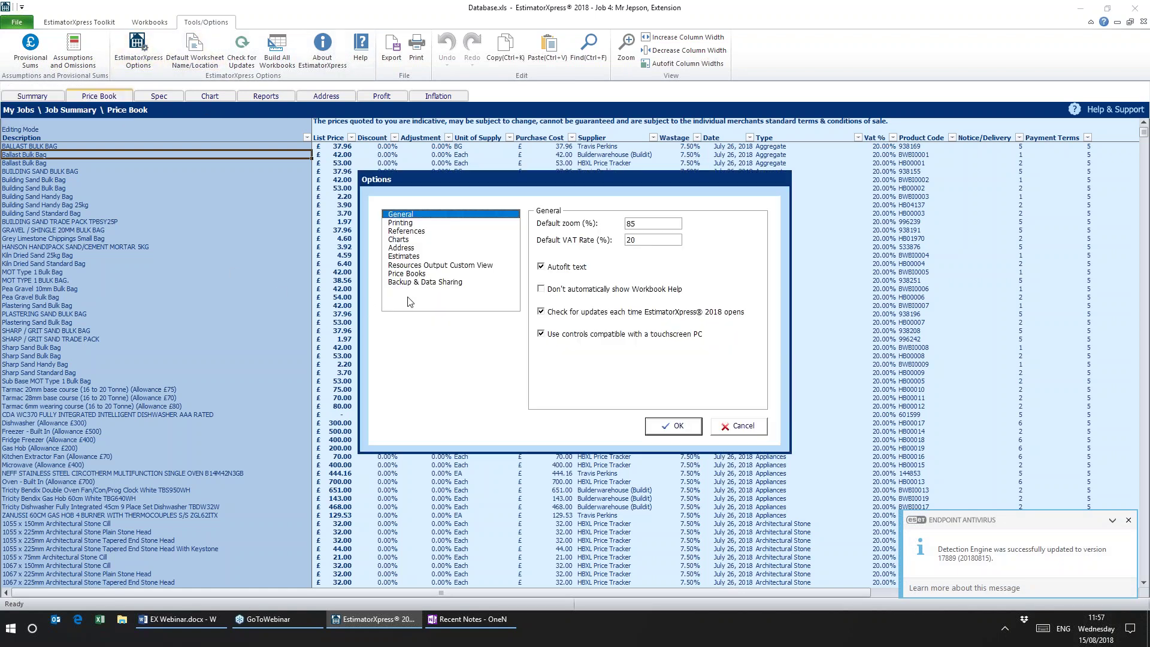
click(412, 274)
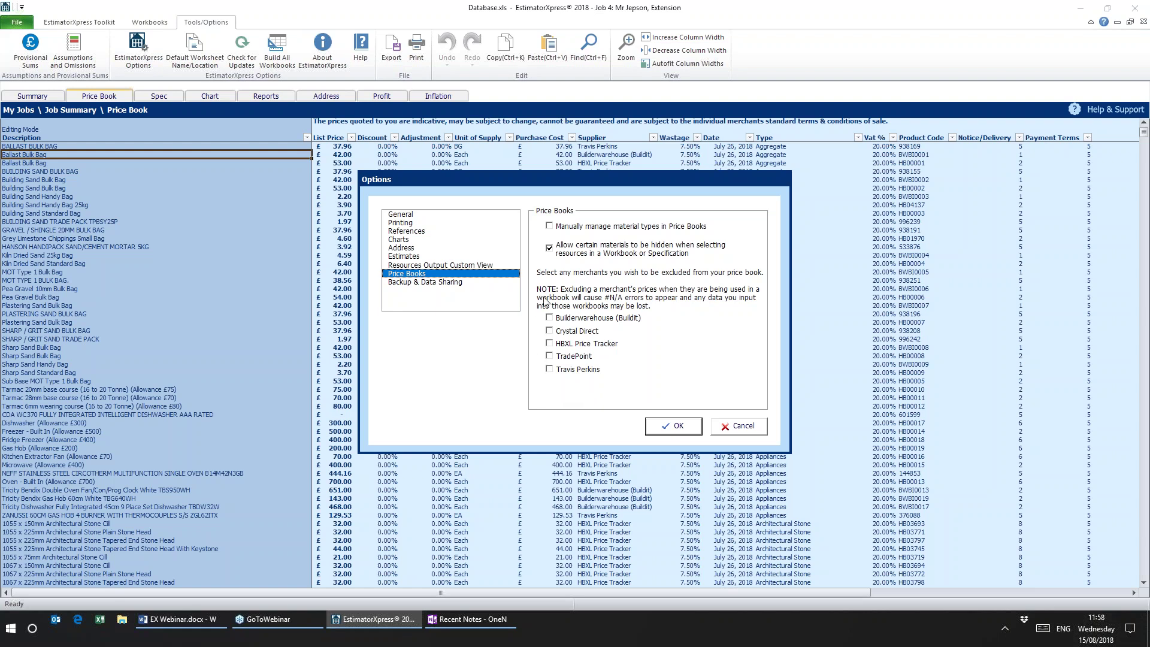
click(742, 429)
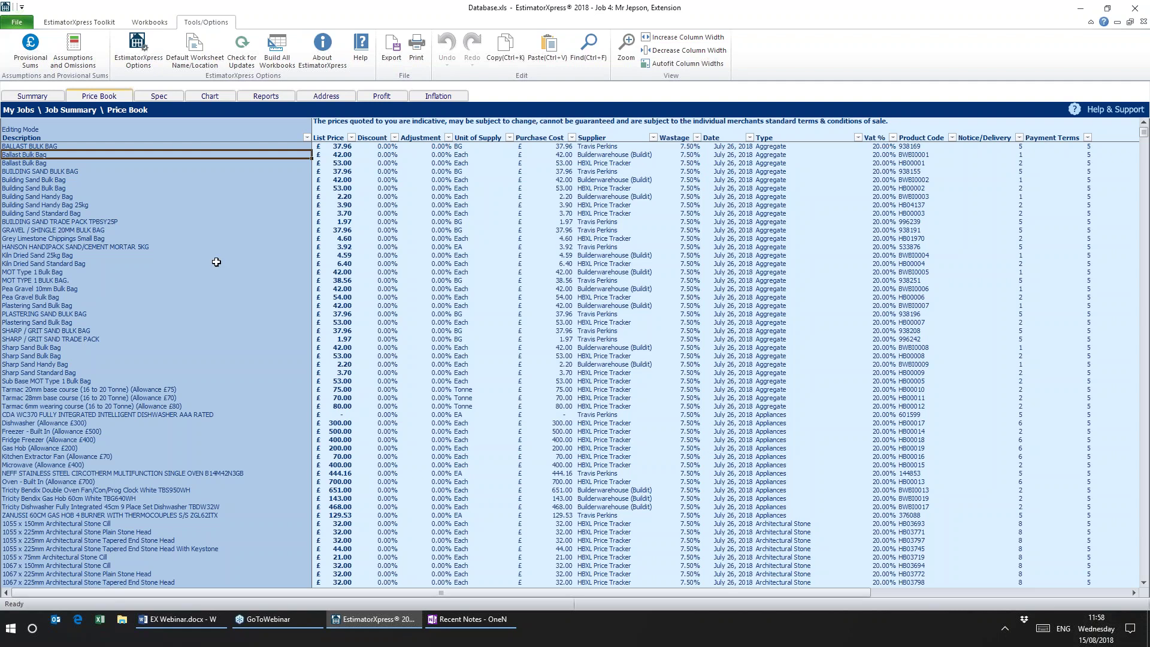
- Inspect the Builderwarehouse (Buildit) Ballast Bulk Bag's resource details, including the option to hide it during resource selection, without saving
click(79, 22)
click(48, 52)
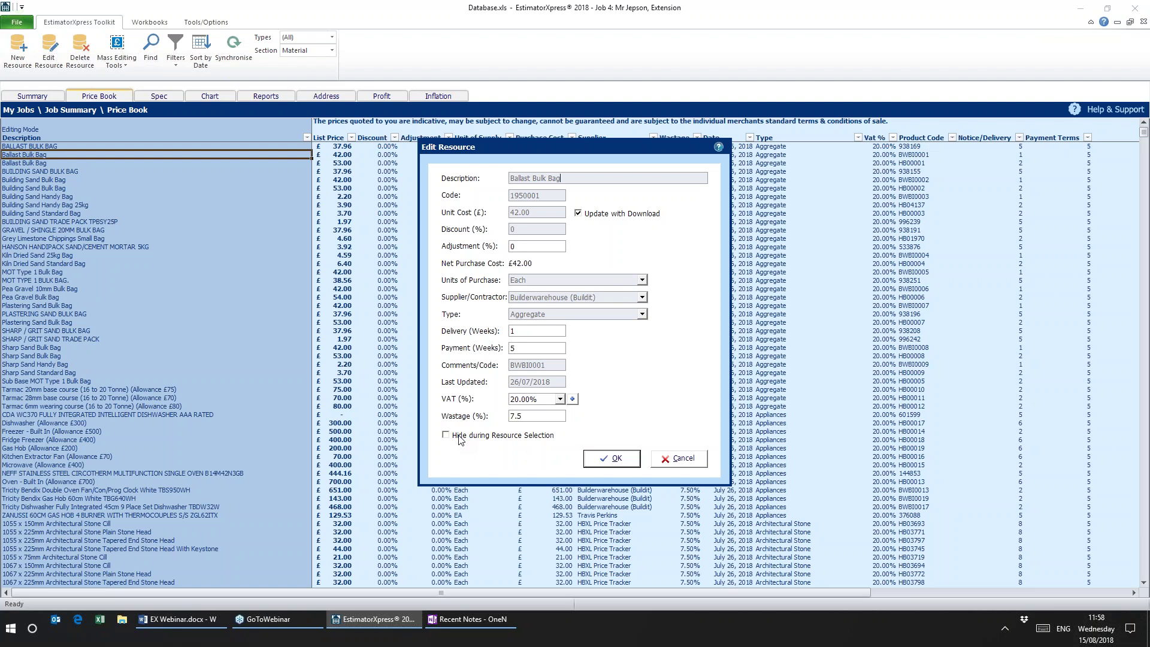
click(677, 458)
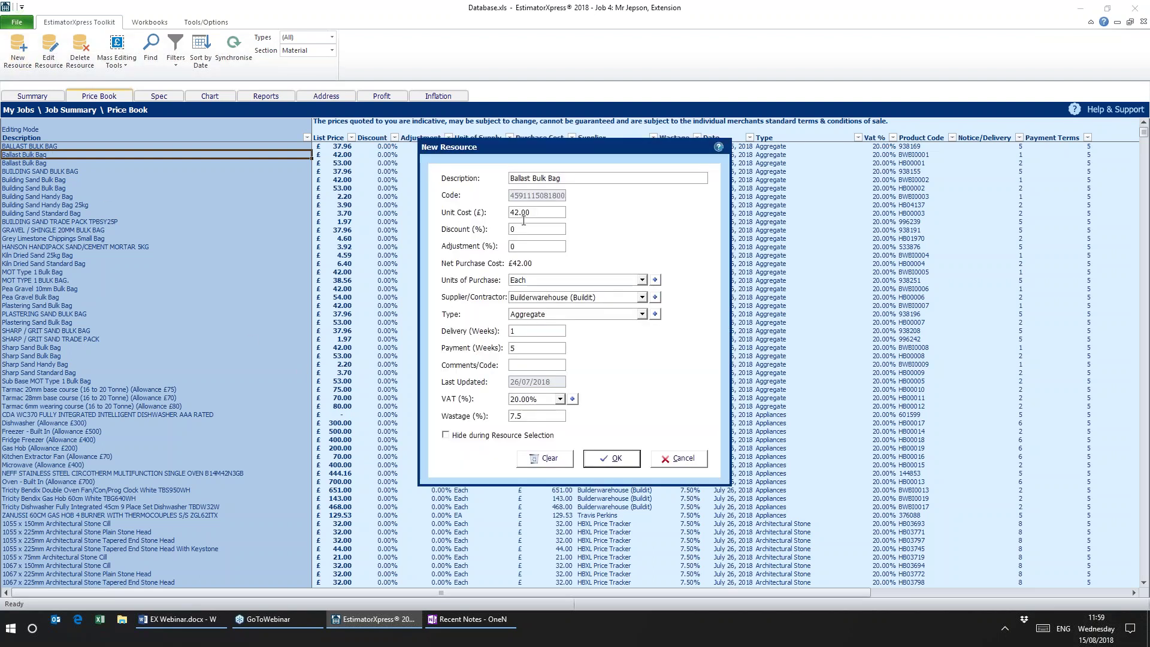
- Add a new resource named Ballast Bulk Bag copy, based on the selected Ballast Bulk Bag, and delete it again
text(copy)
click(627, 463)
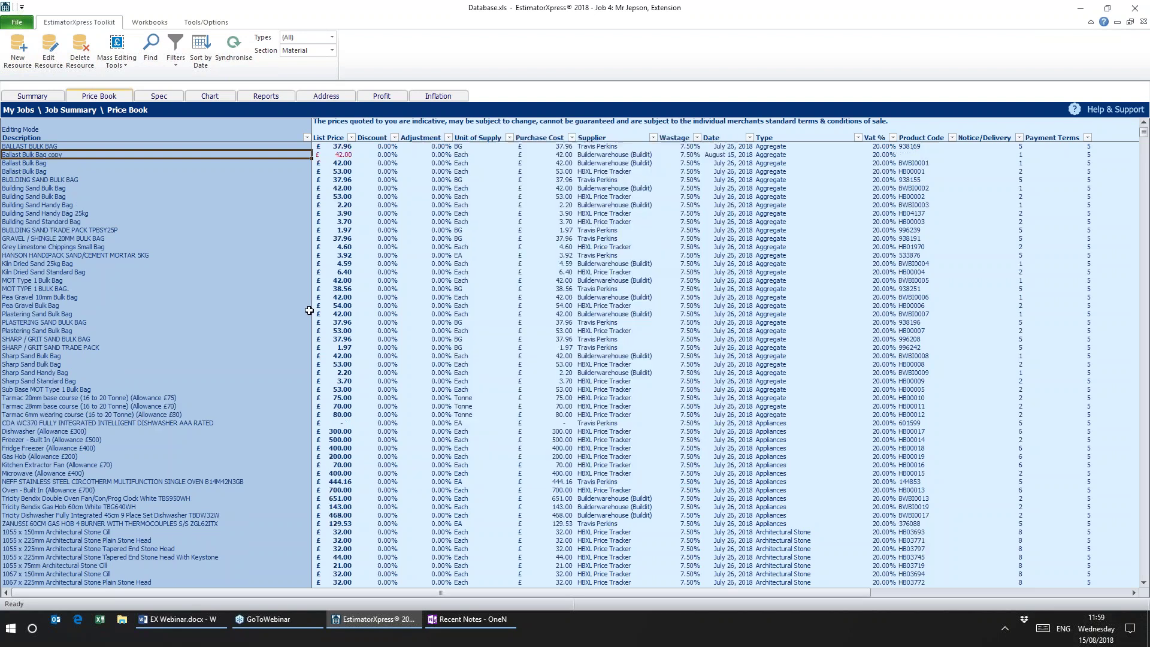
click(80, 51)
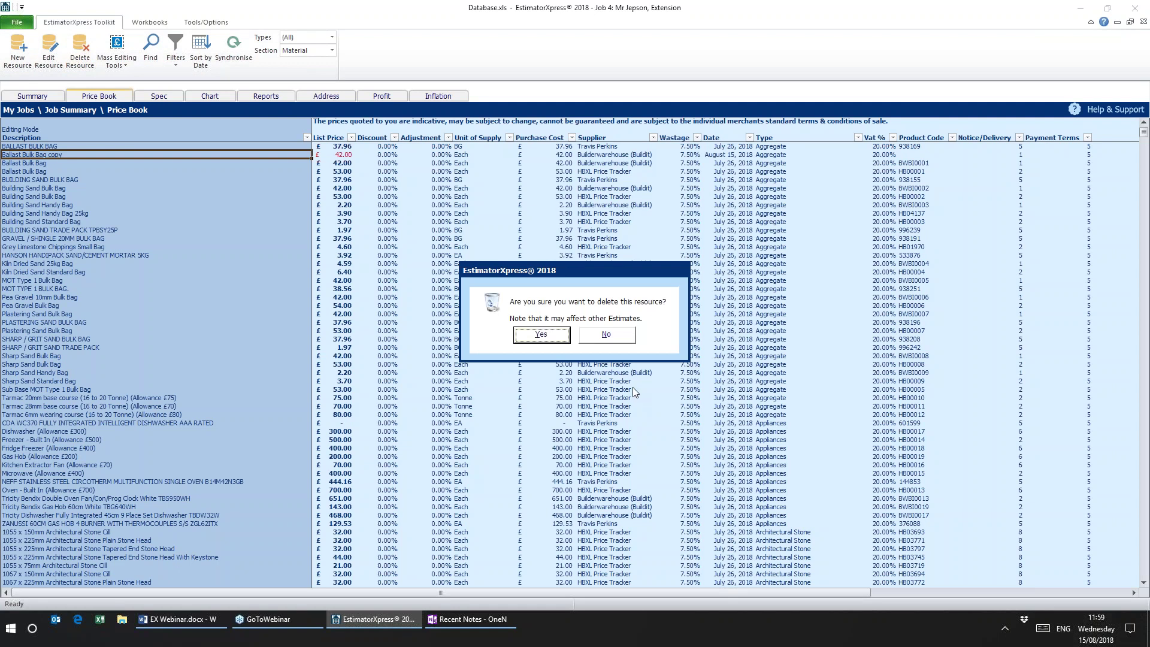
click(547, 335)
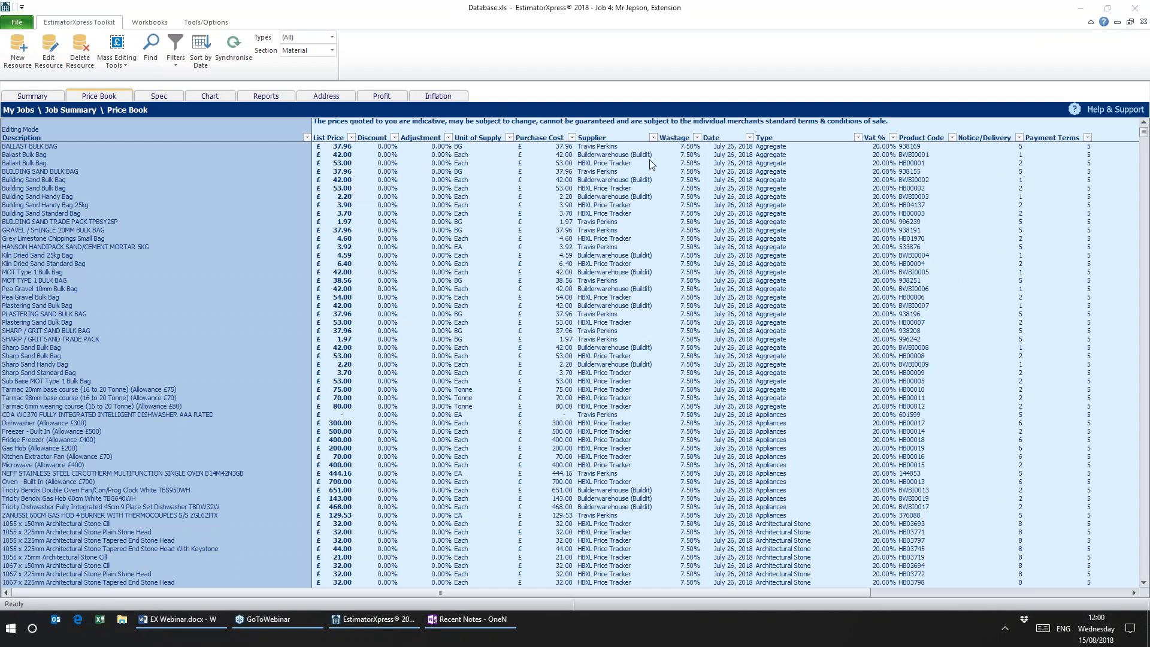
- Filter the material resources by supplier to show only HBXL Price Tracker products
click(655, 138)
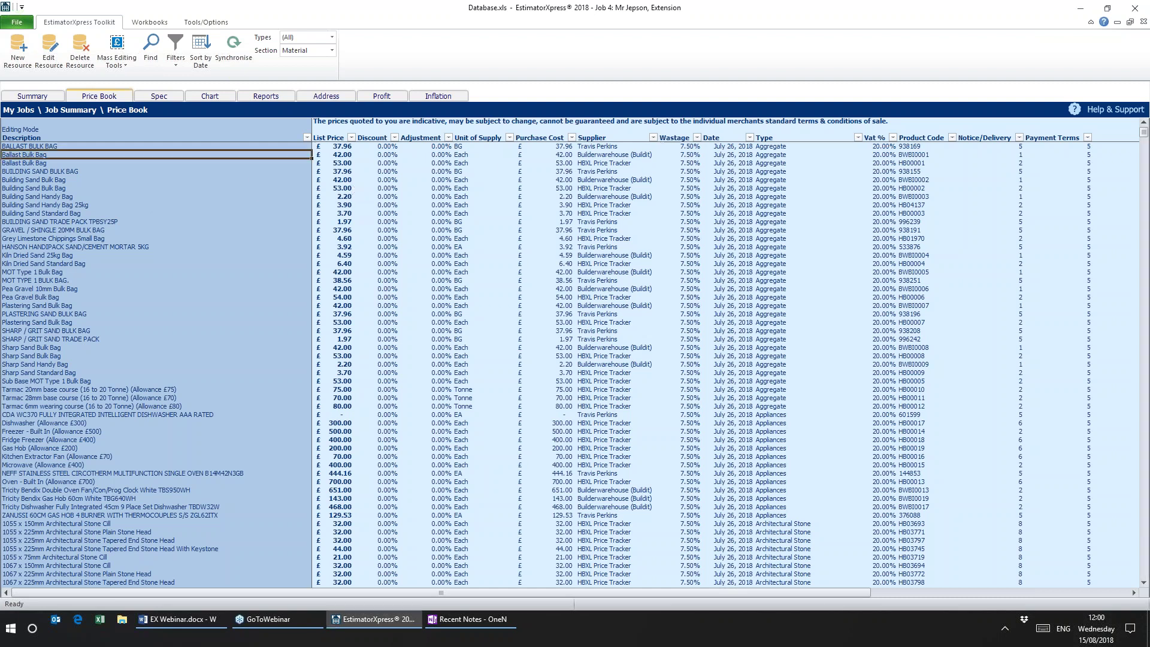
click(346, 222)
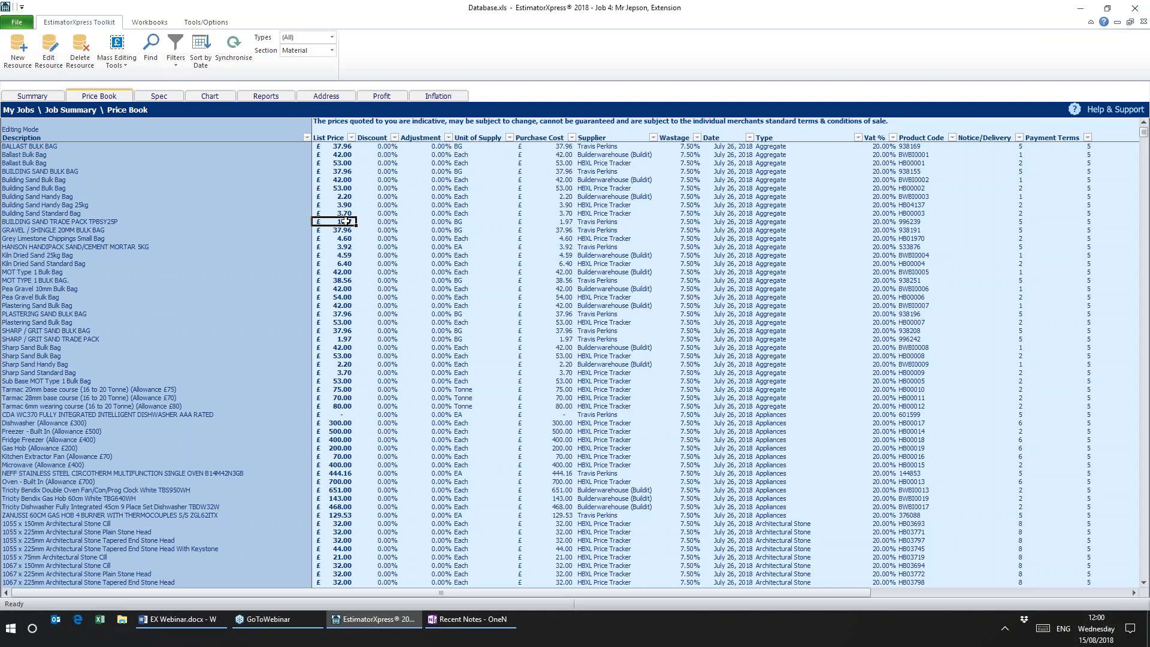
click(653, 138)
click(532, 247)
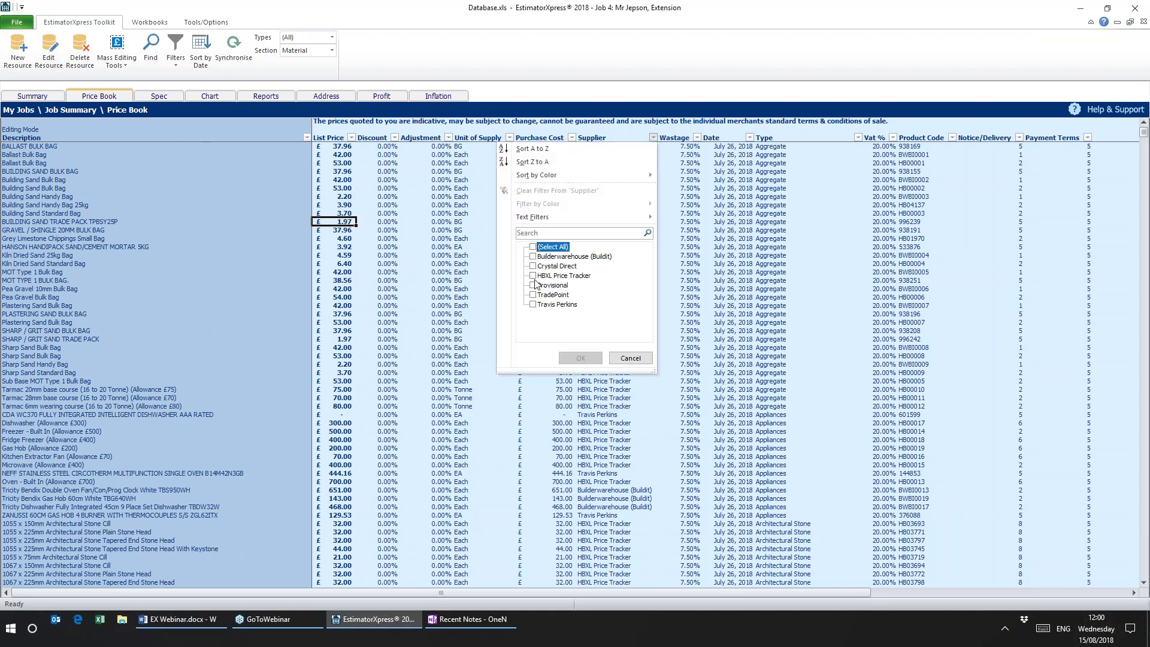
click(533, 275)
click(581, 358)
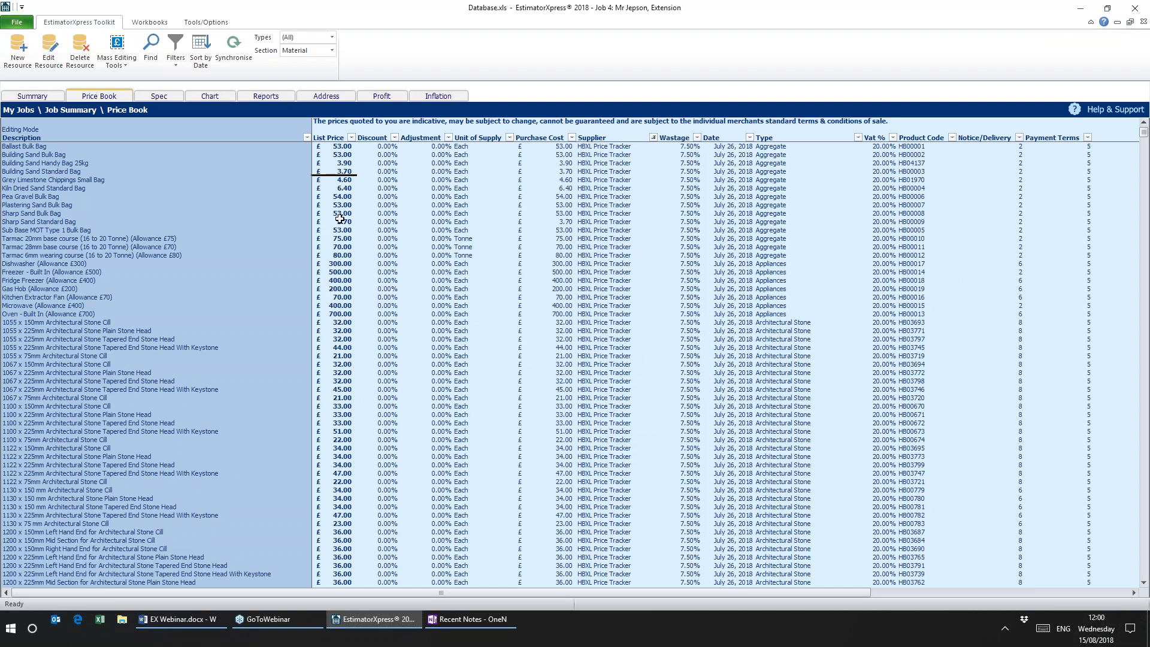
- Enable mass price editing for the filtered resources and select the Ballast Bulk Bag's purchase cost
click(352, 229)
click(114, 55)
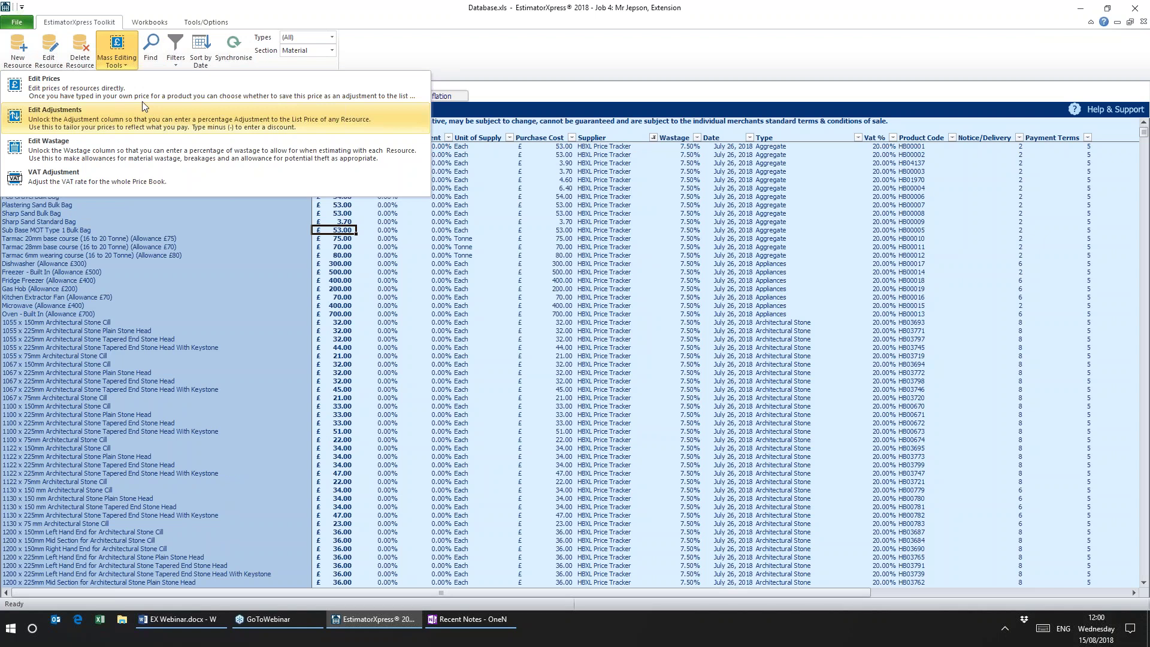
click(132, 86)
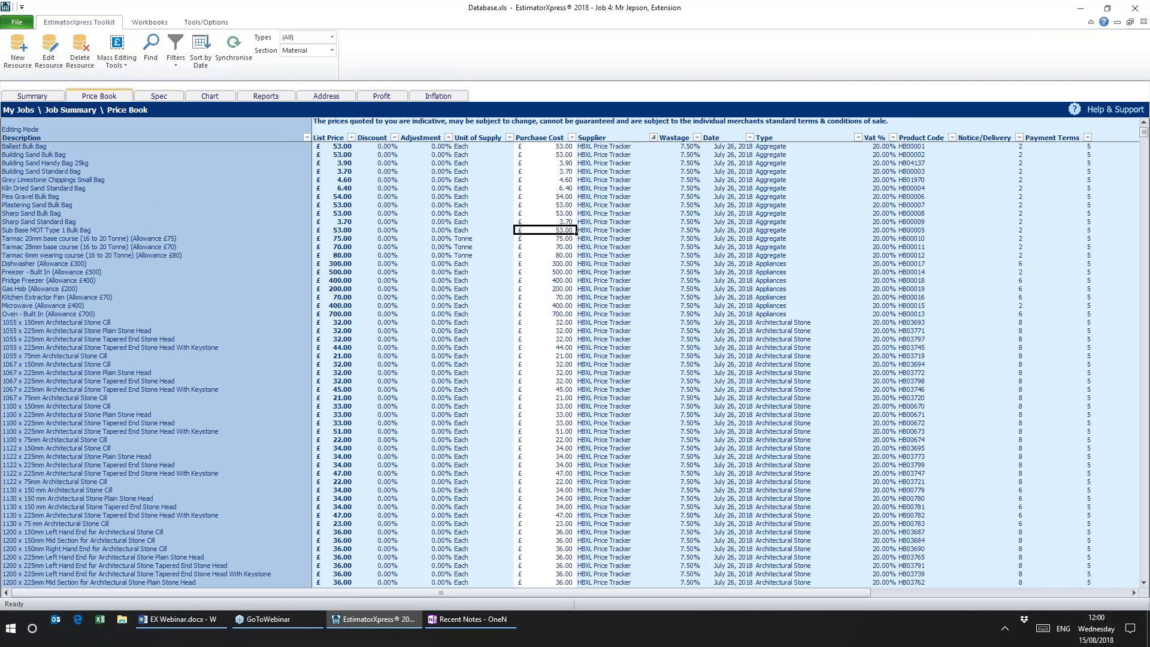
click(541, 147)
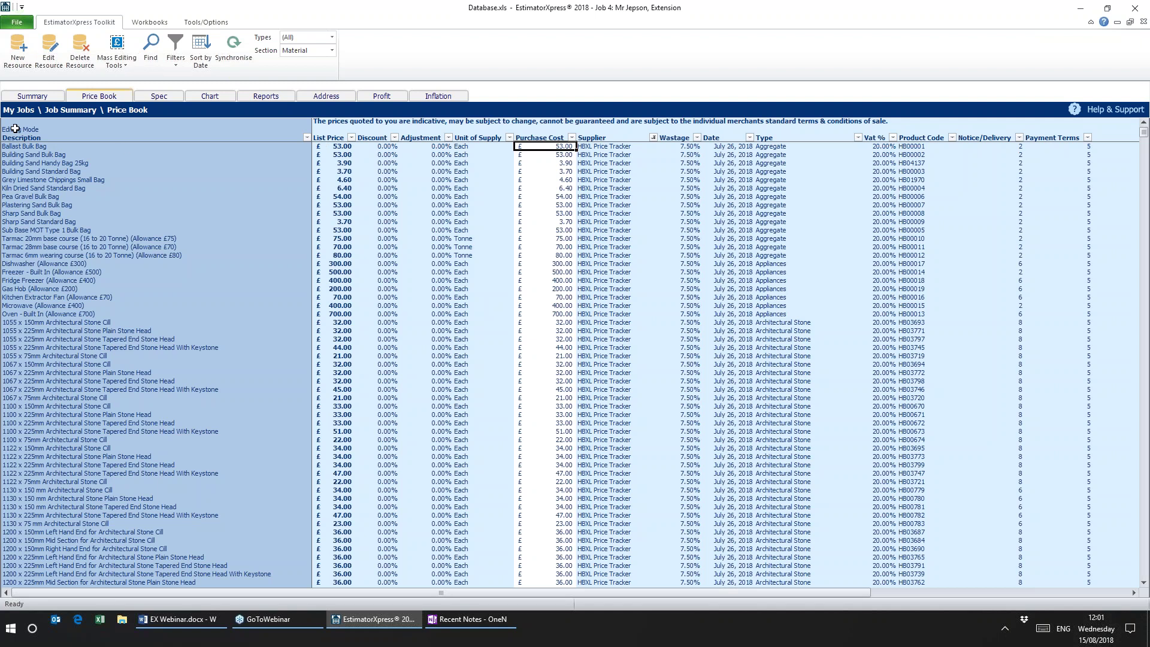
- Exit the job to the main menu with the status Estimate in Progress, declining to send the PVC-U requirements to Crystal Direct
click(26, 111)
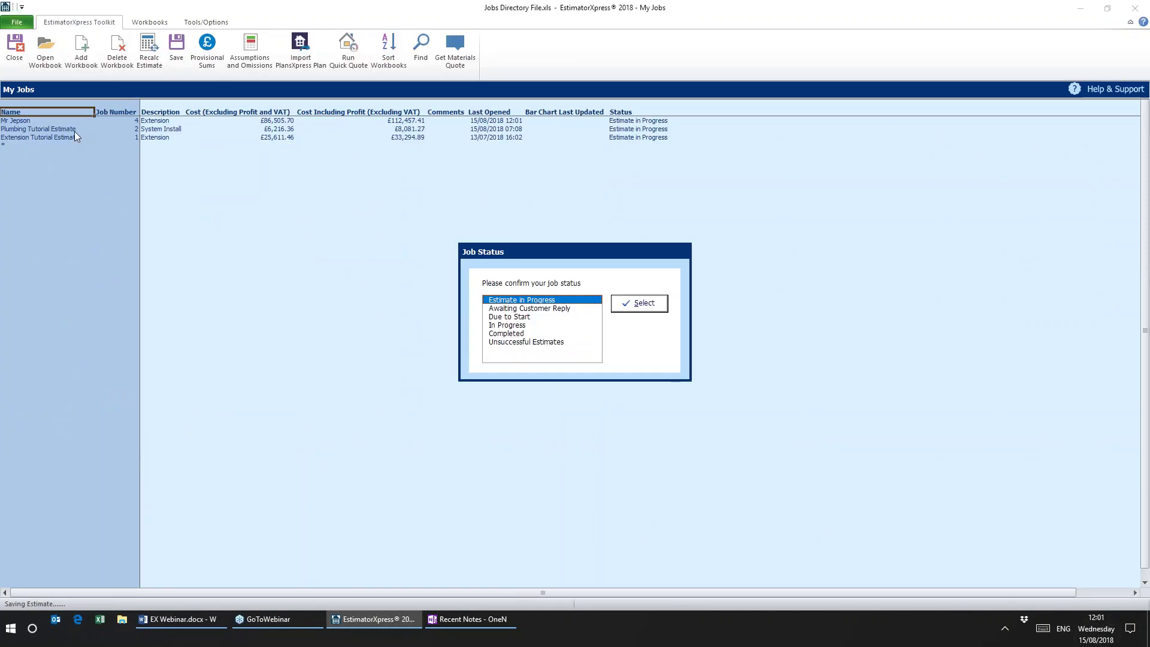
click(626, 304)
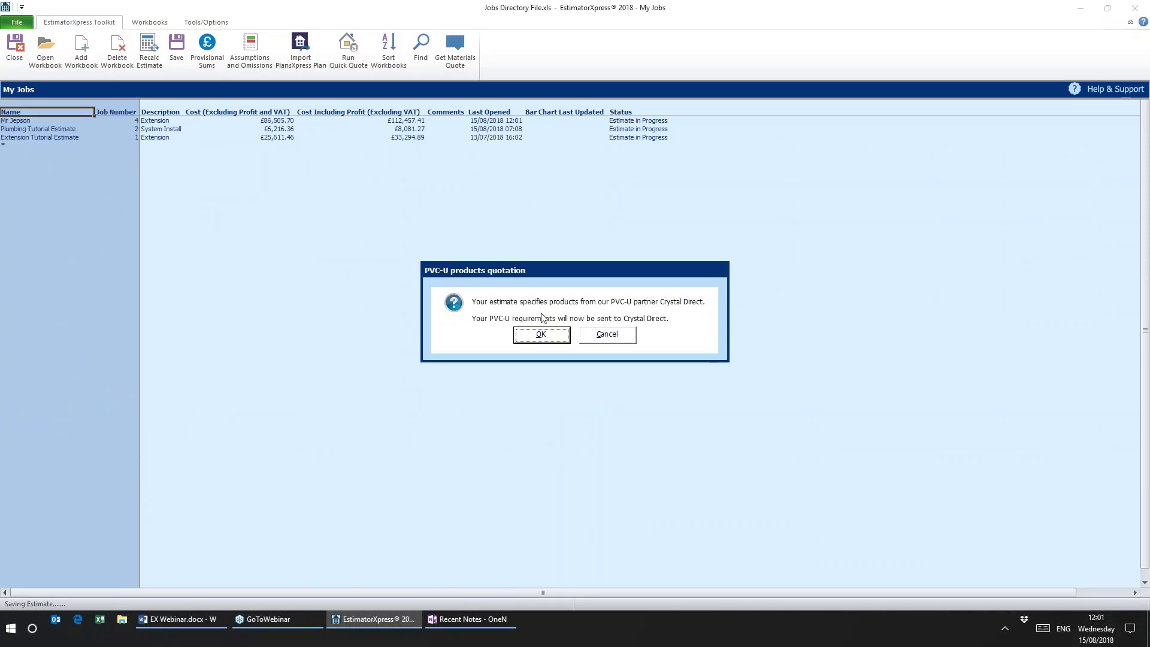
click(606, 341)
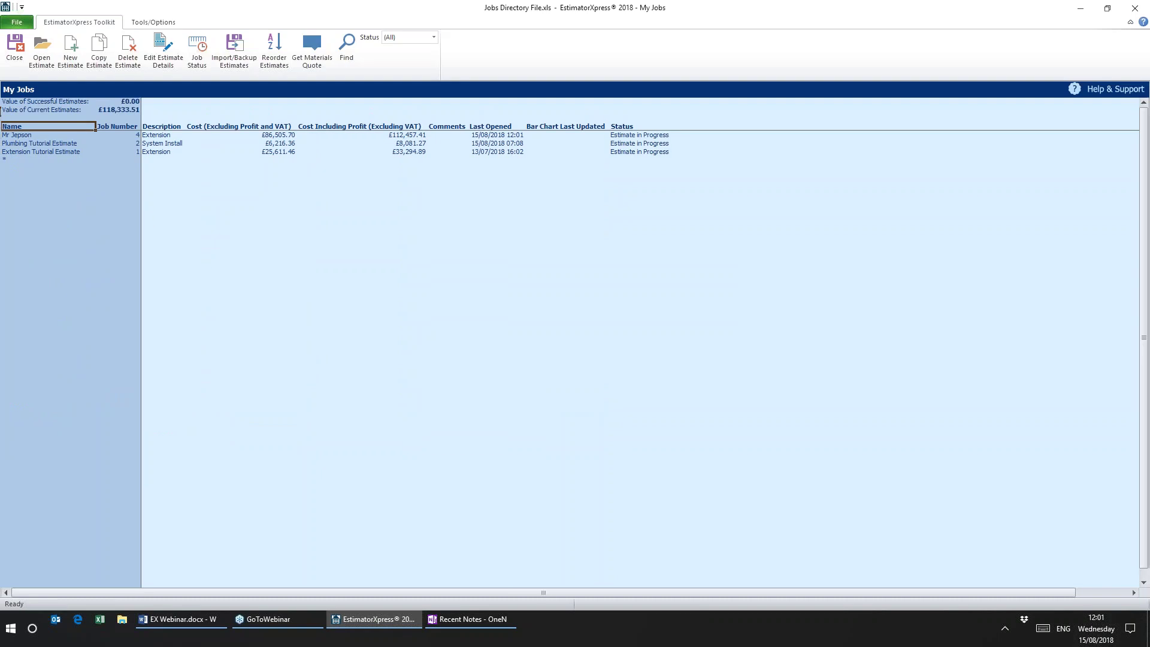
click(14, 47)
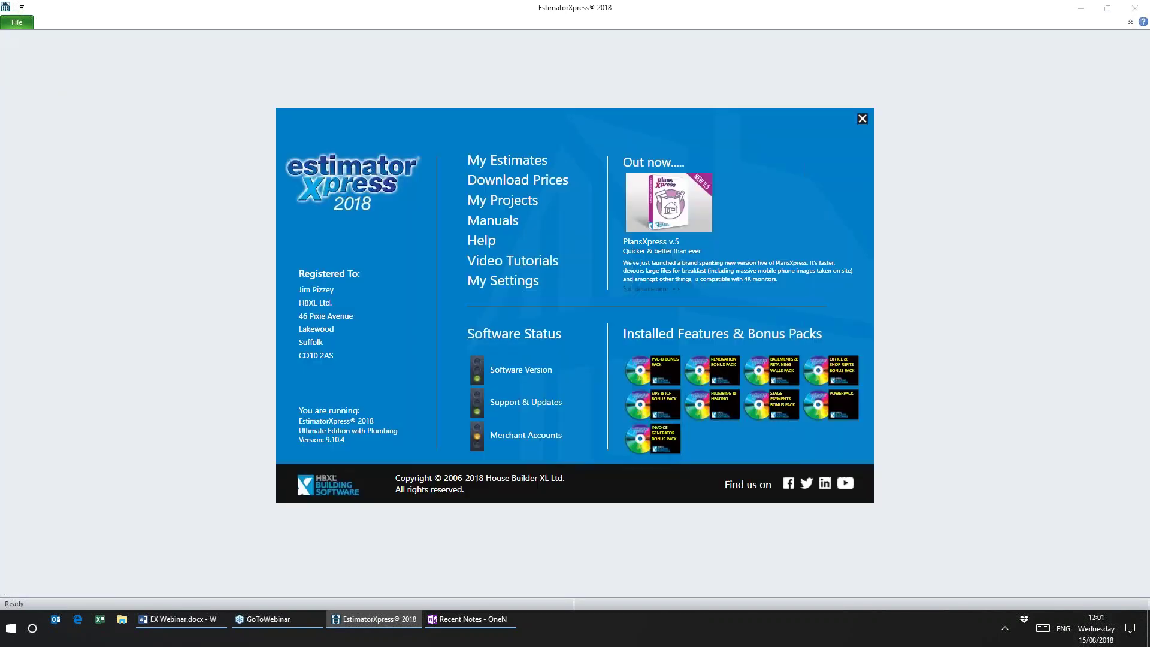
- Open the My Favourites settings and choose My Custom Favourites for the Aggregate material type
click(519, 283)
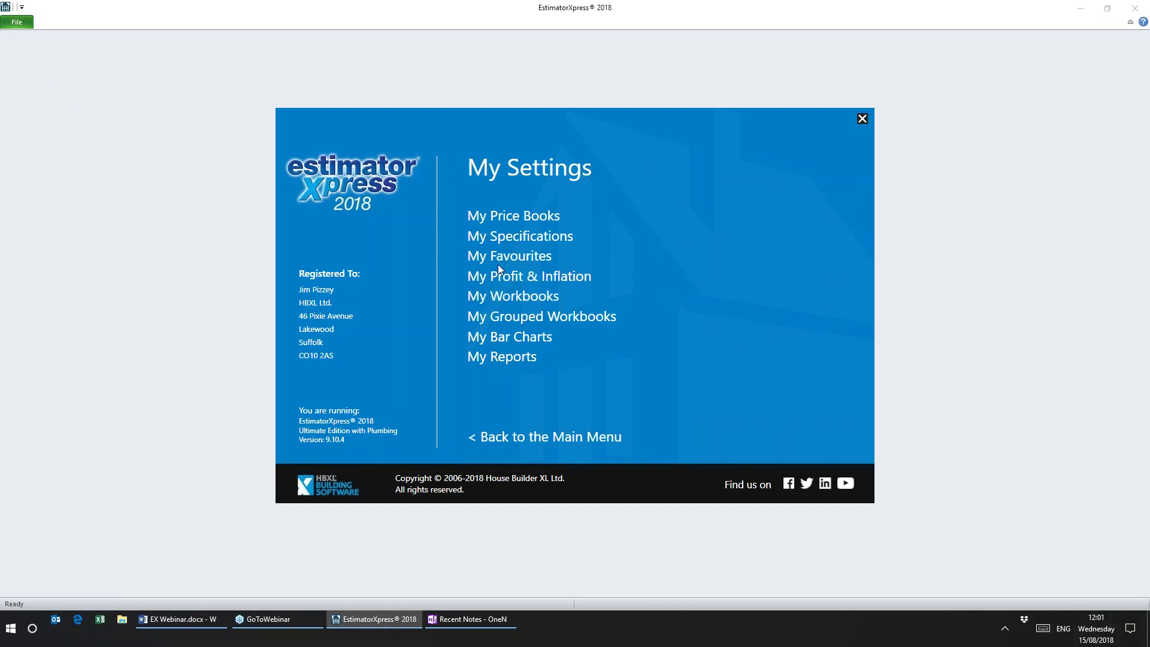
click(503, 261)
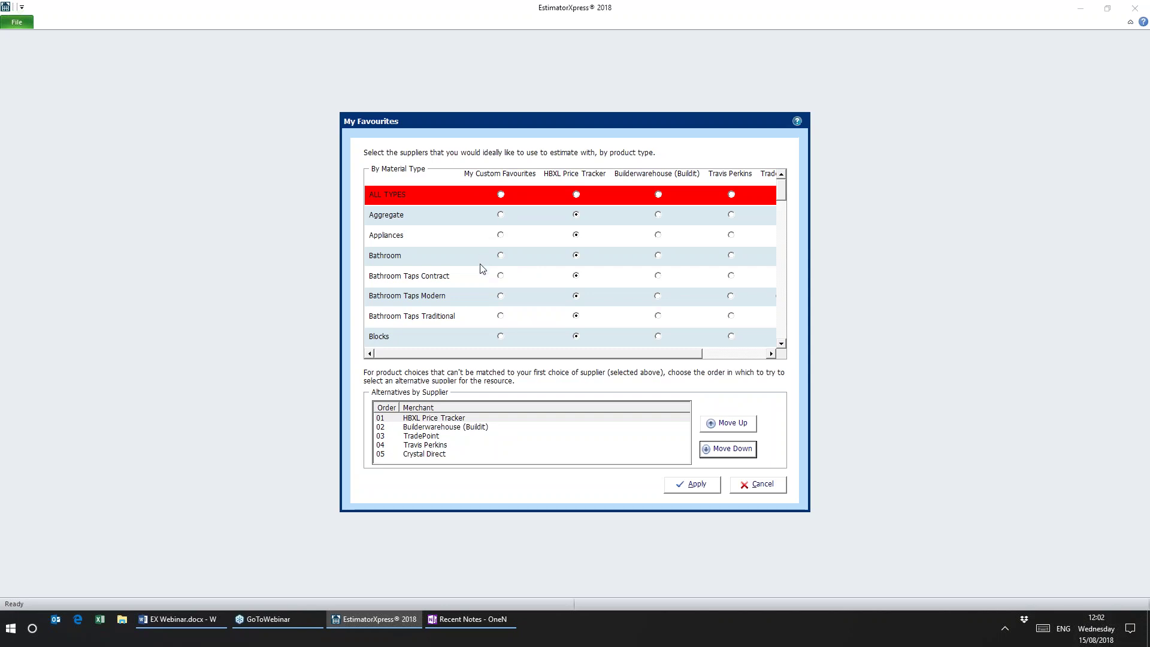
click(501, 215)
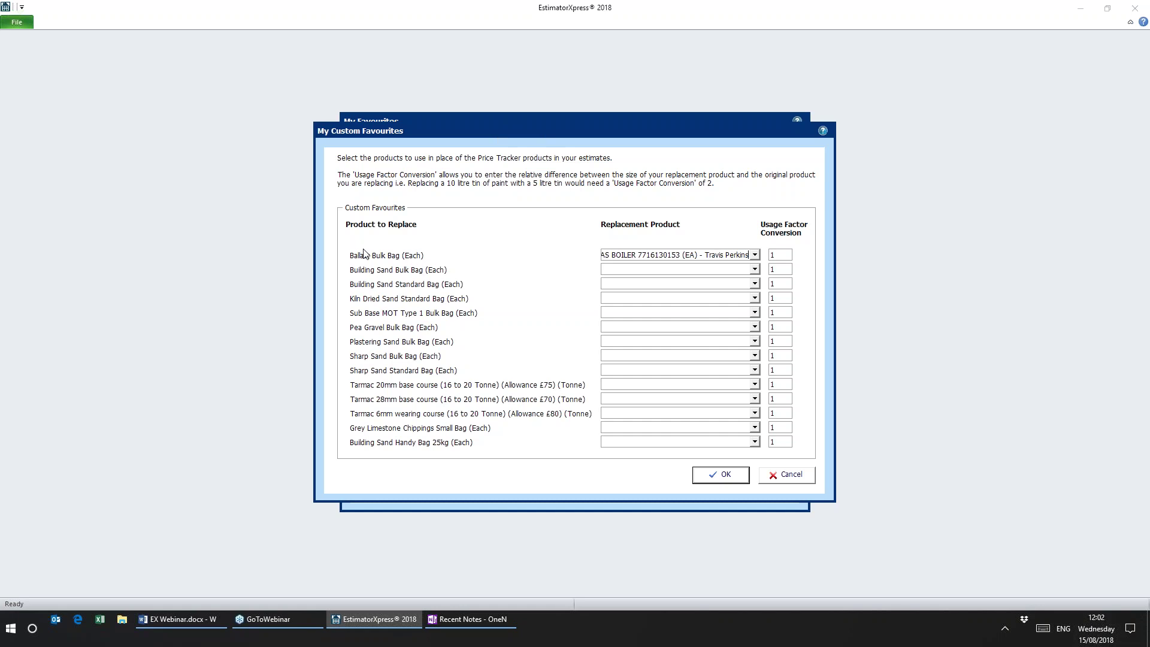
- Clear the Worcester Greenstar gas boiler set as the replacement product for Ballast Bulk Bag
click(756, 256)
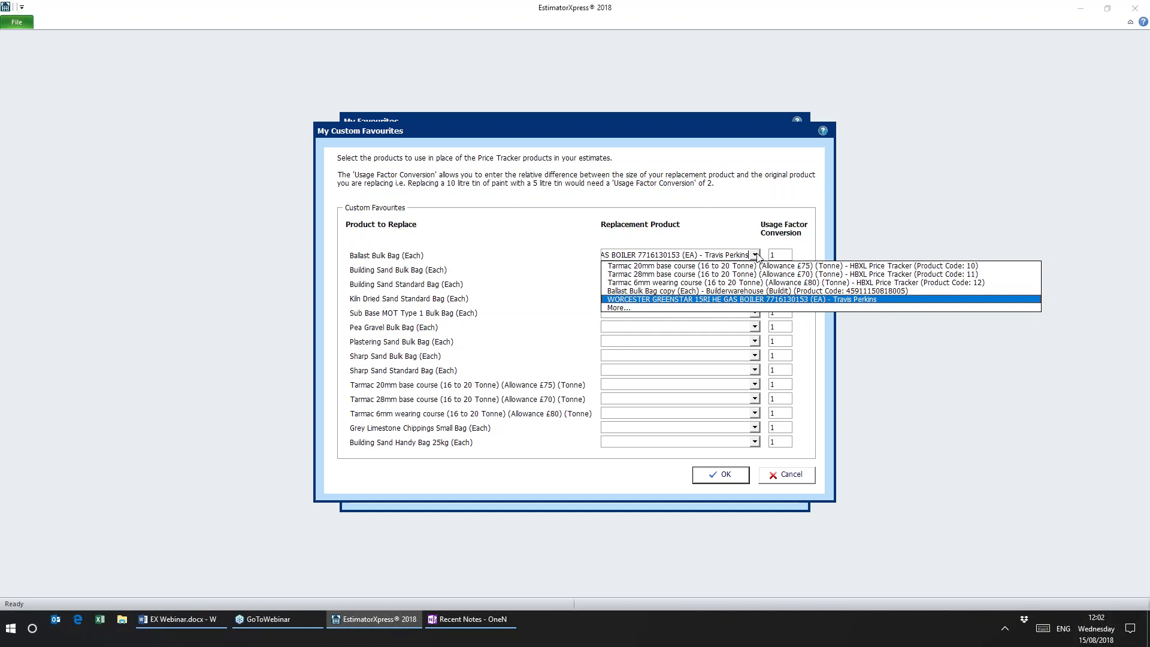
click(756, 256)
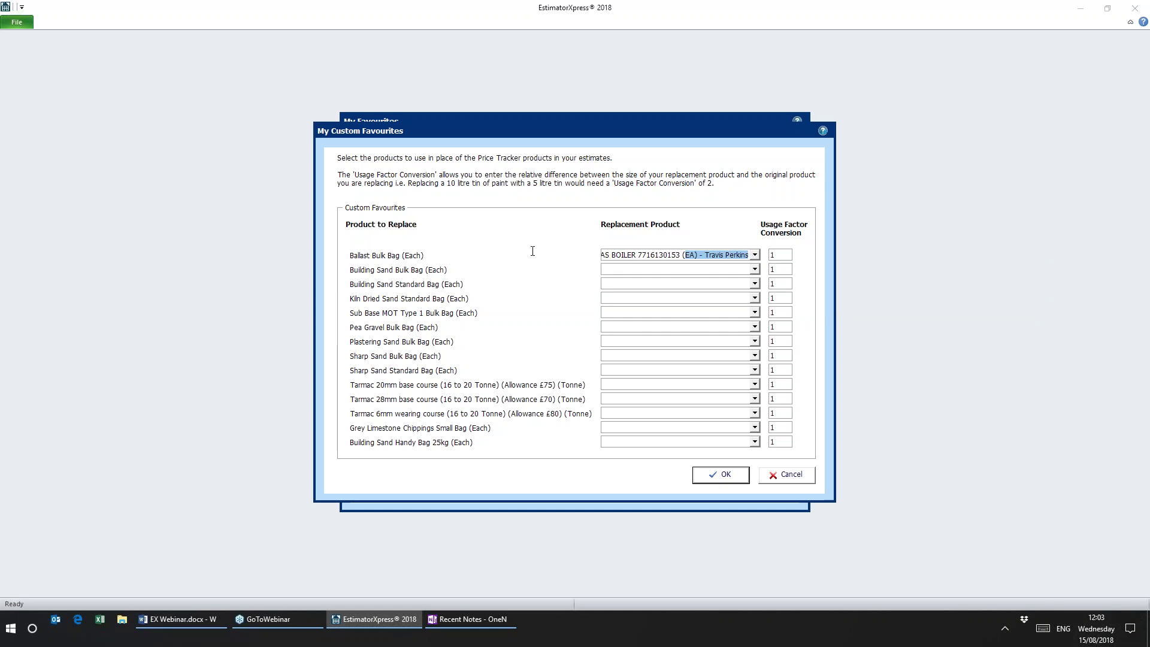
key(BackSpace)
drag(693, 255, 429, 244)
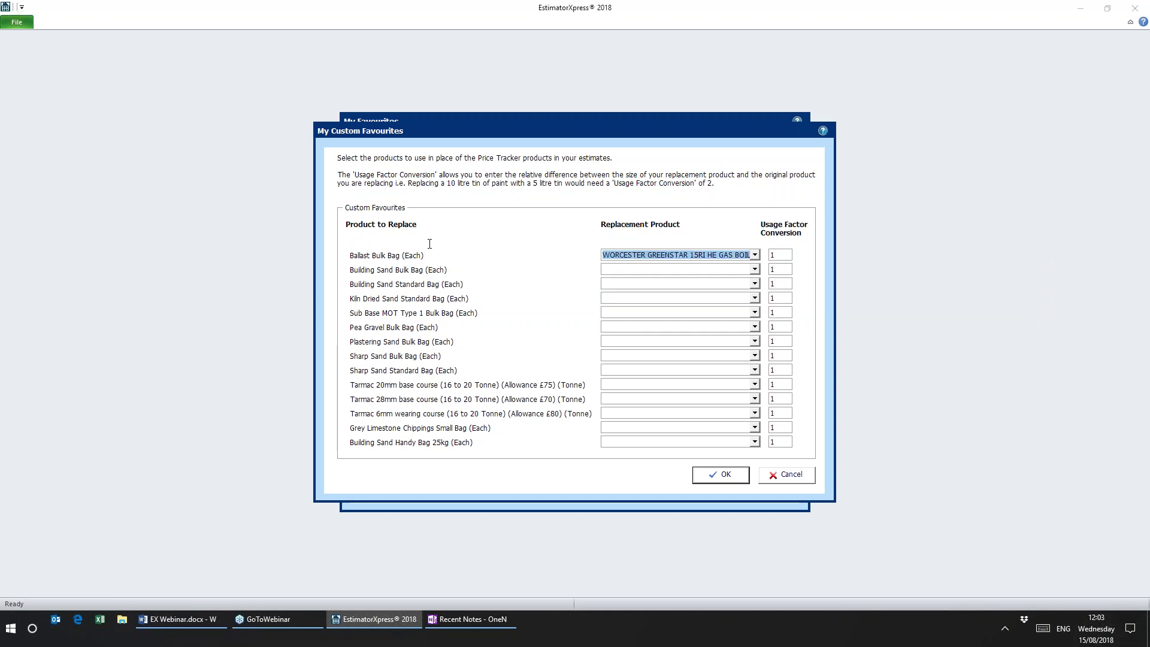
key(BackSpace)
click(681, 269)
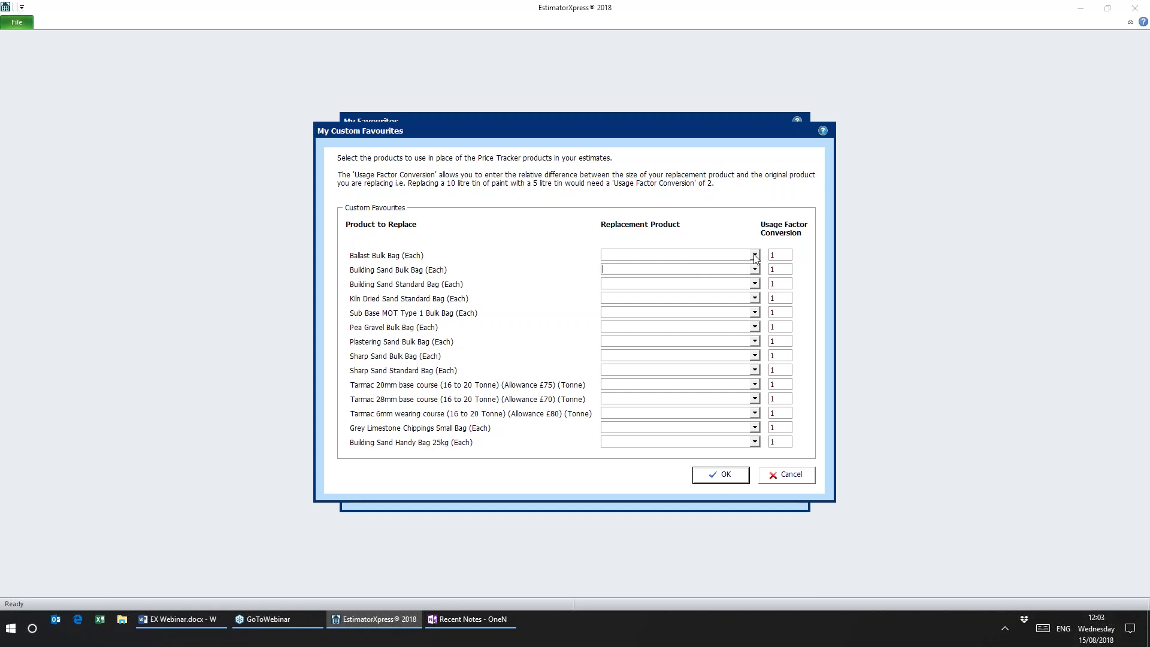
- Examine the replacement products and material categories offered for Ballast Bulk Bag in Product Selection, without choosing one
click(755, 256)
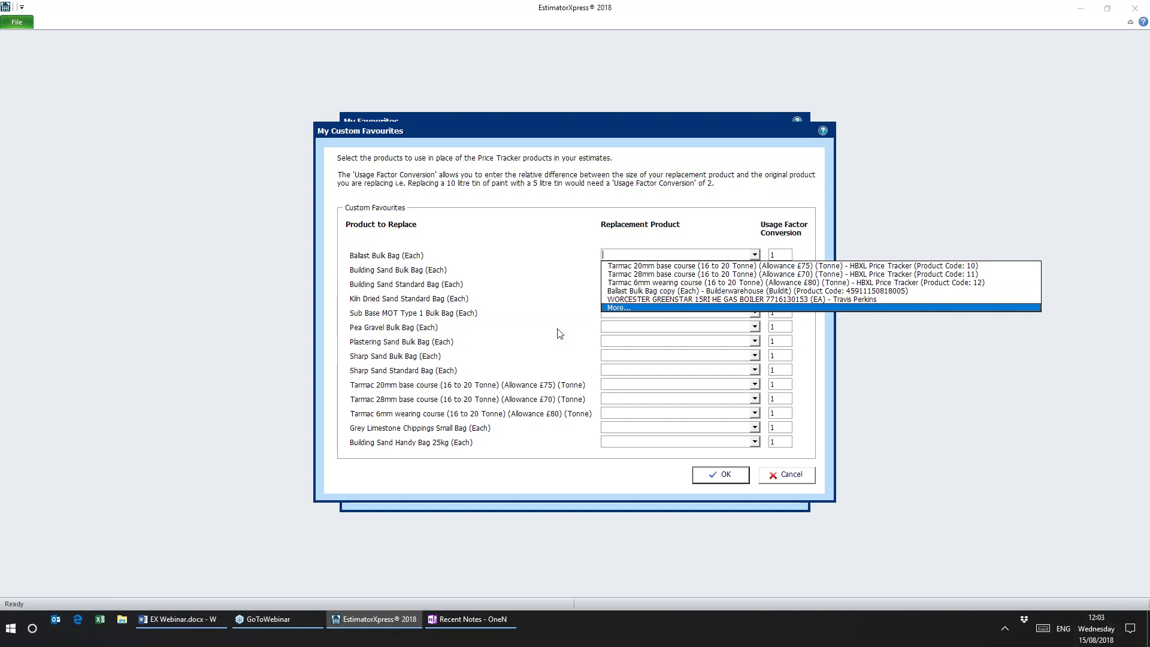
click(620, 309)
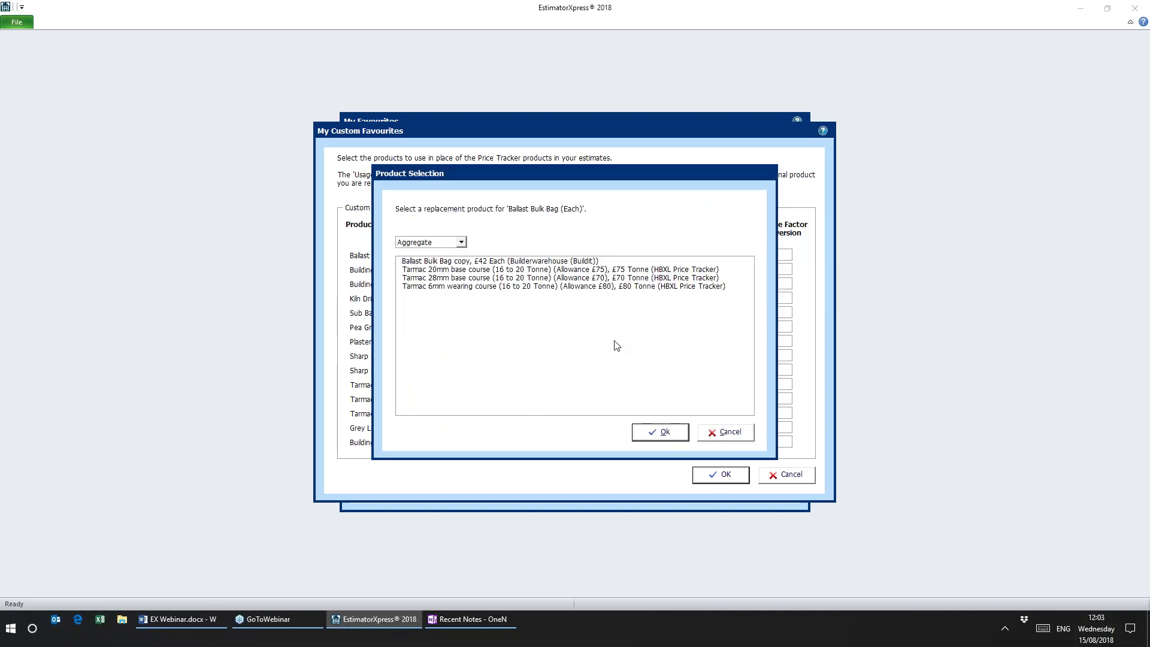
click(462, 242)
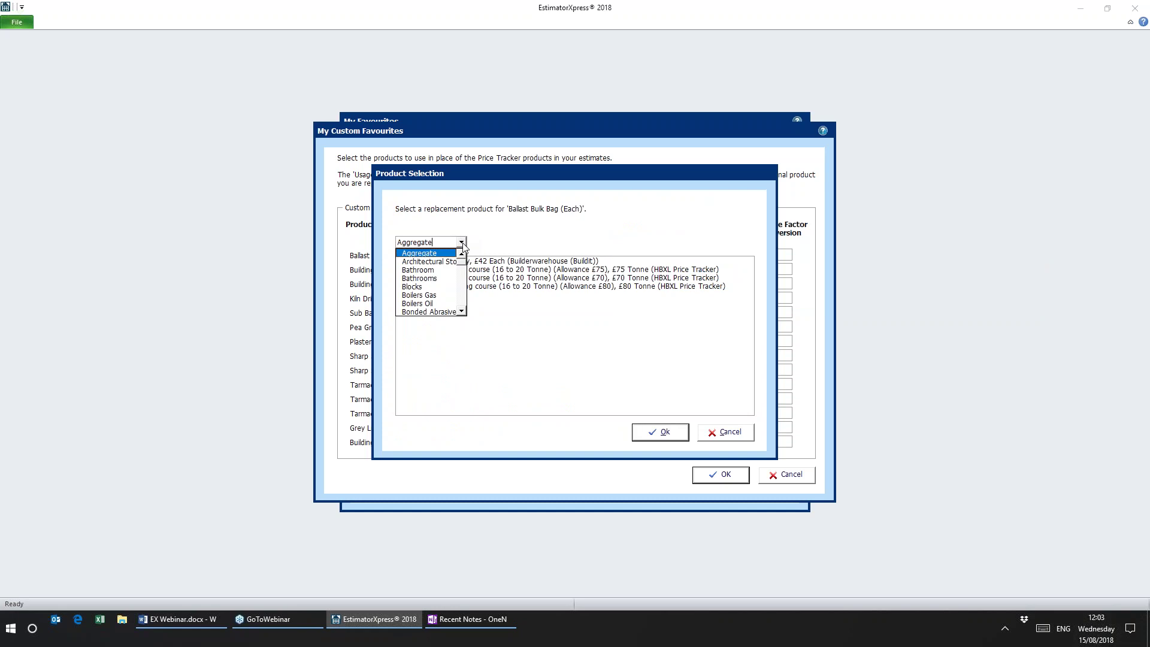
click(514, 318)
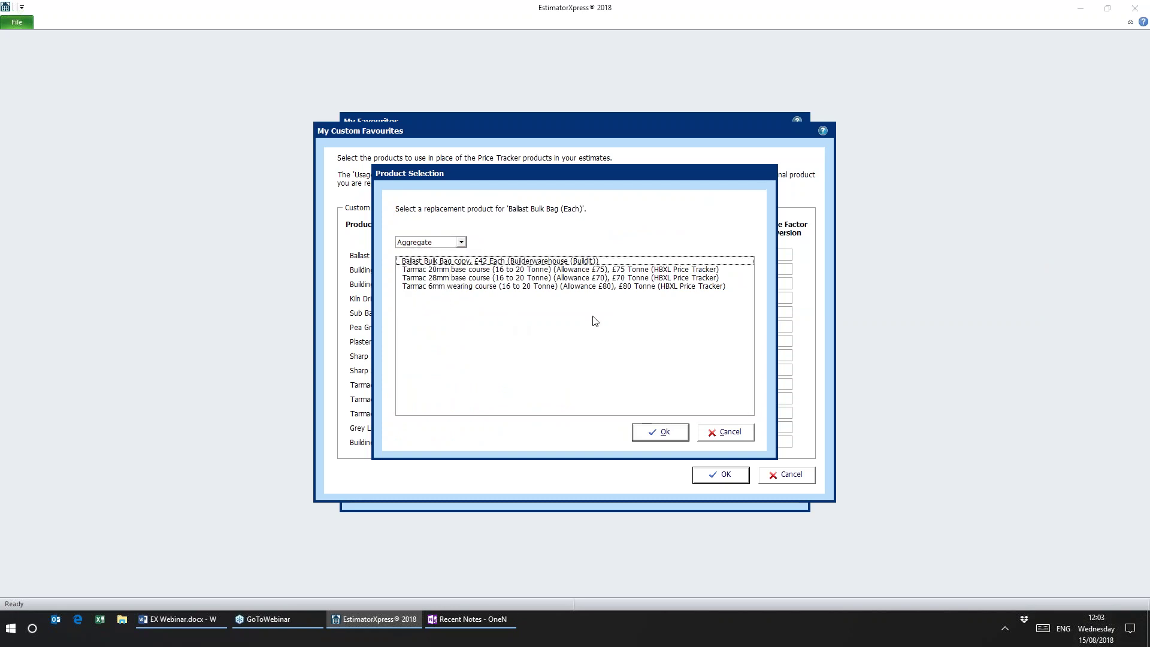
click(728, 433)
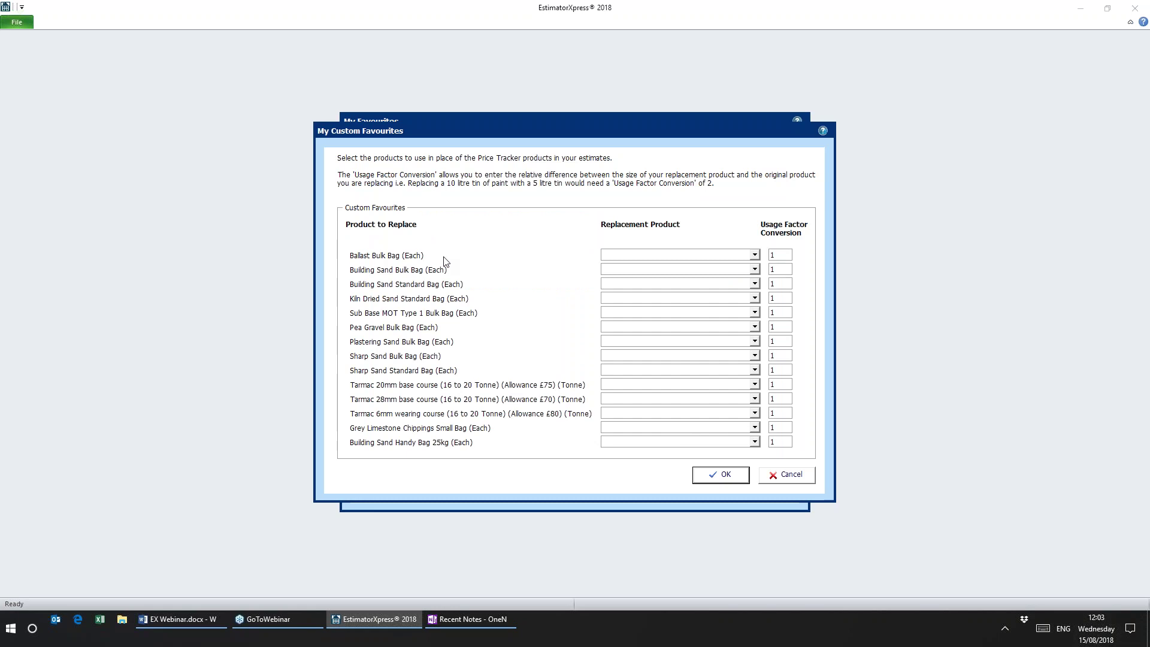
click(755, 255)
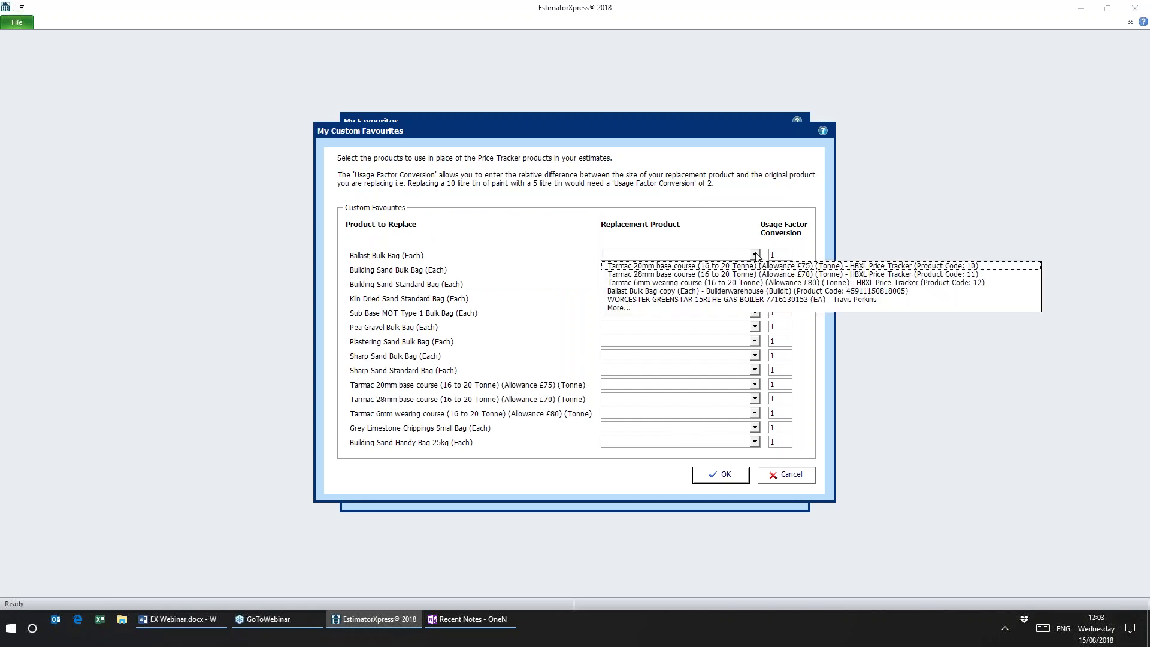
click(618, 307)
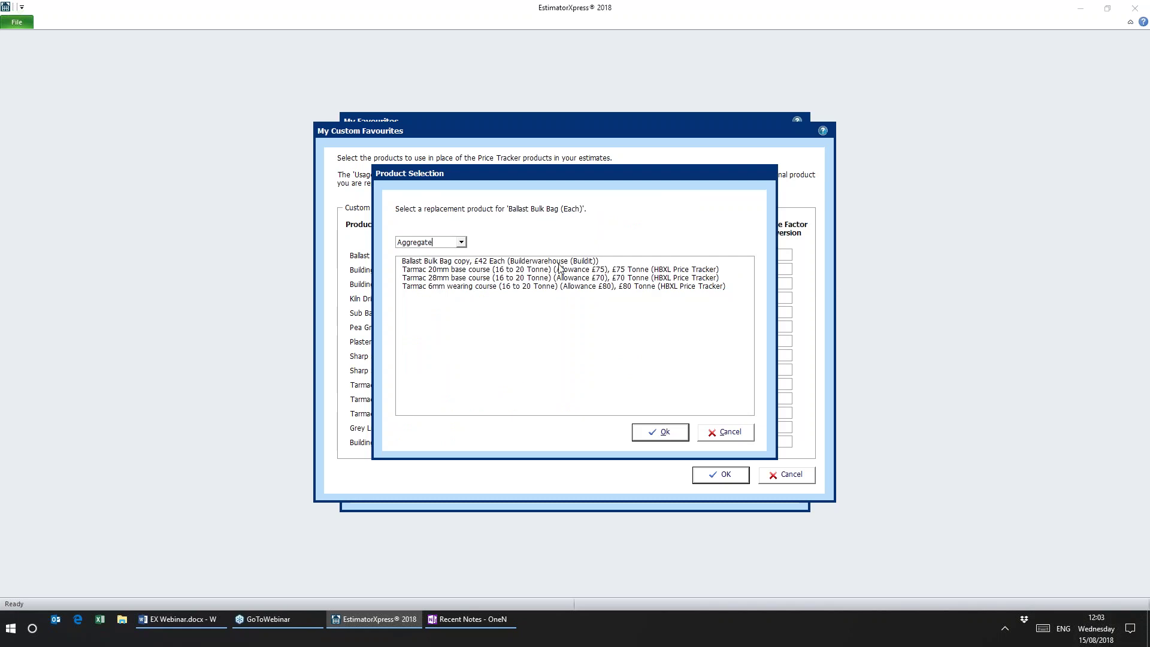
click(461, 242)
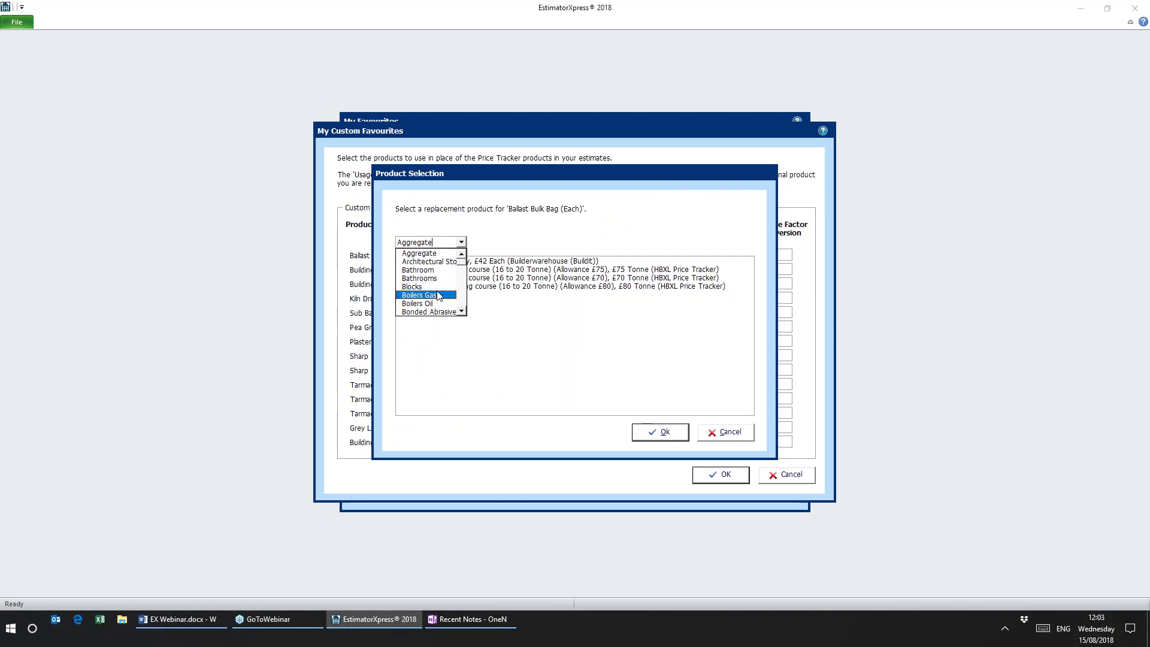
click(714, 439)
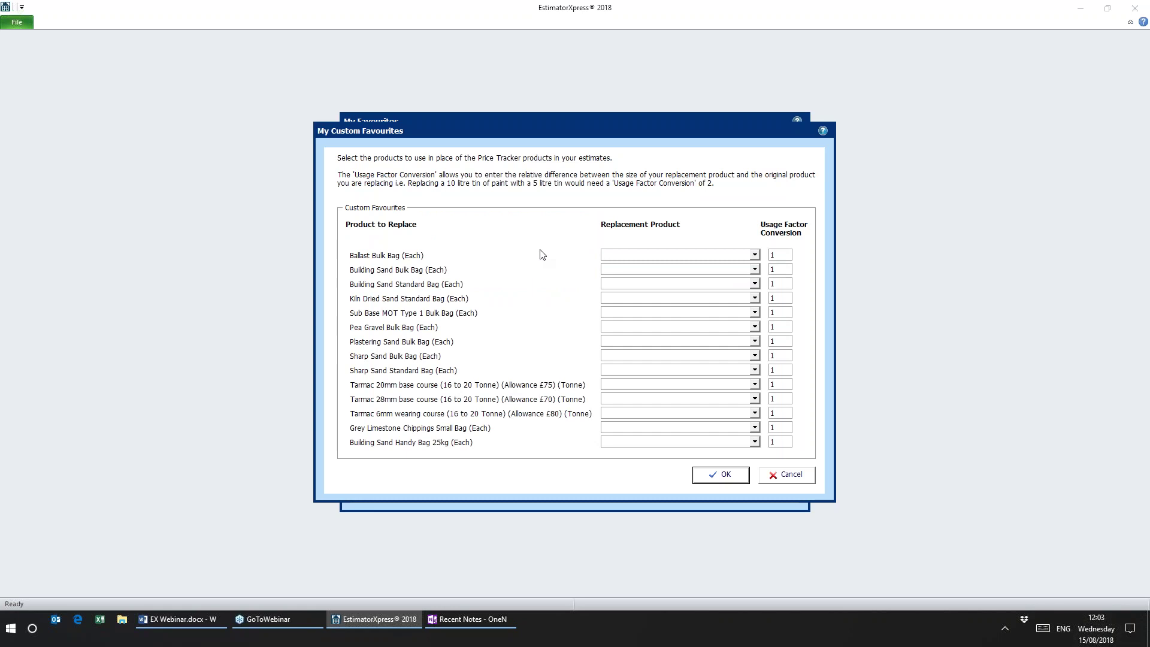
- Leave the custom favourites and My Favourites settings without applying any changes
click(624, 252)
drag(786, 254, 762, 251)
click(789, 479)
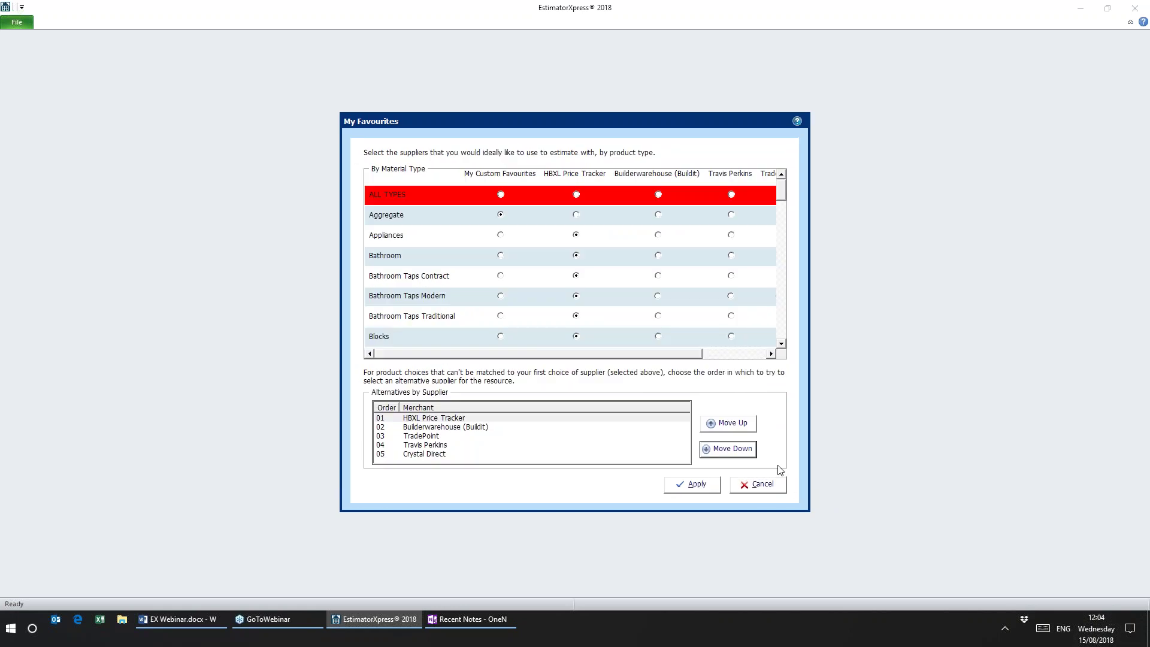
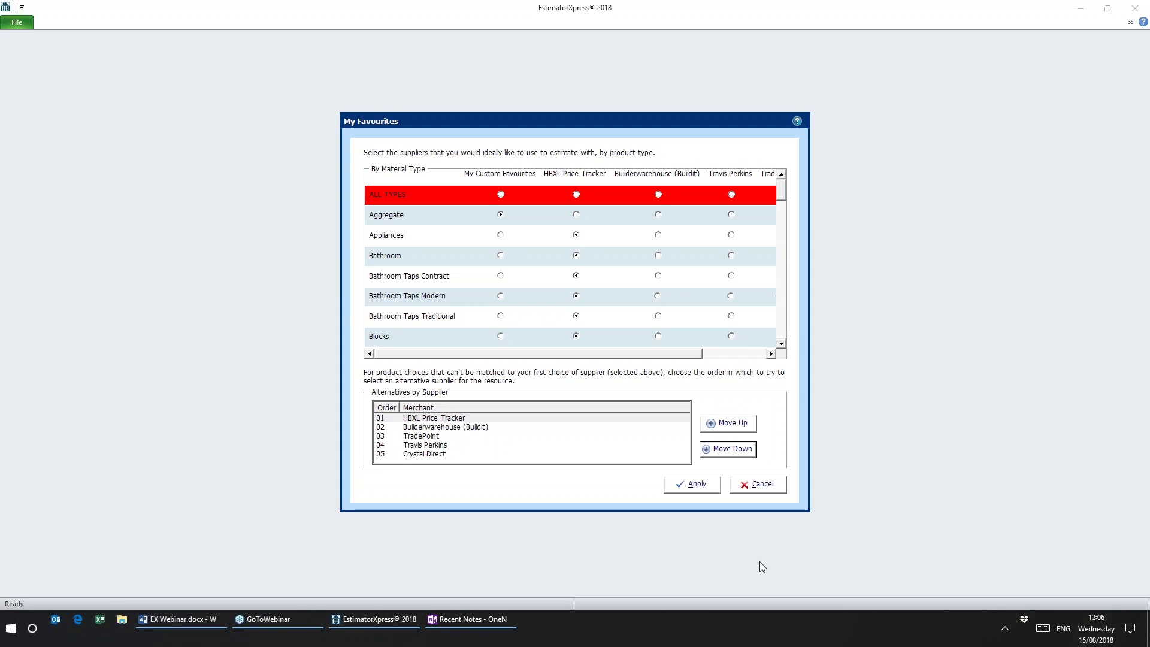
click(760, 485)
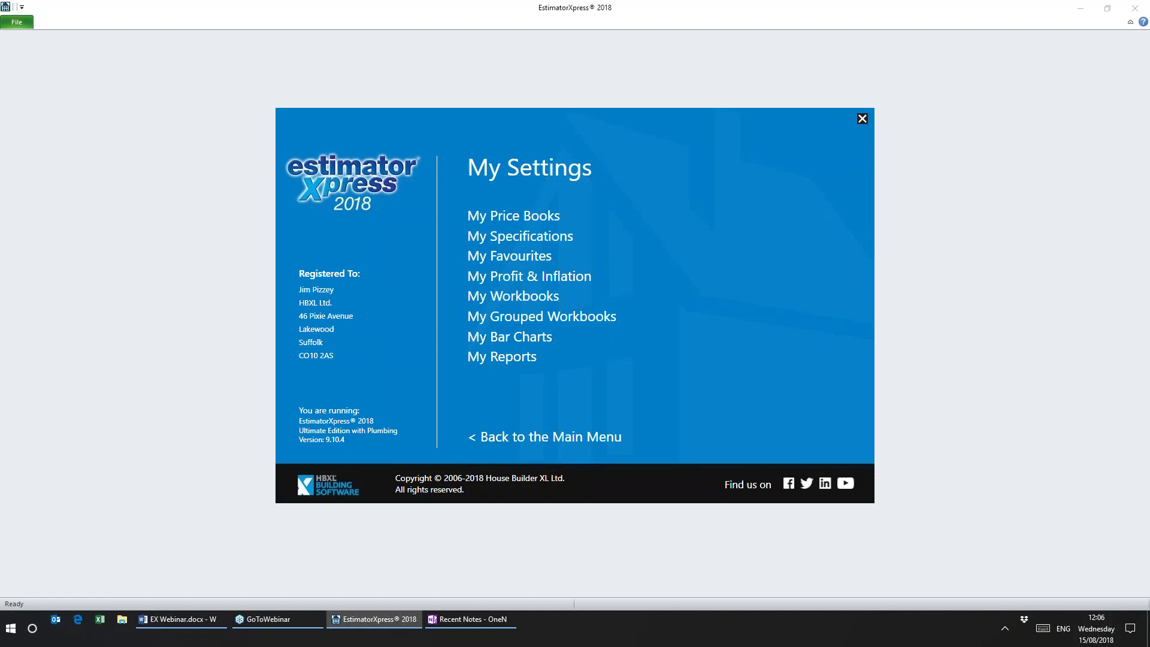
- Return to the main menu and open Job 4, the Extension estimate, from My Estimates, declining to load Quick Quote
click(511, 442)
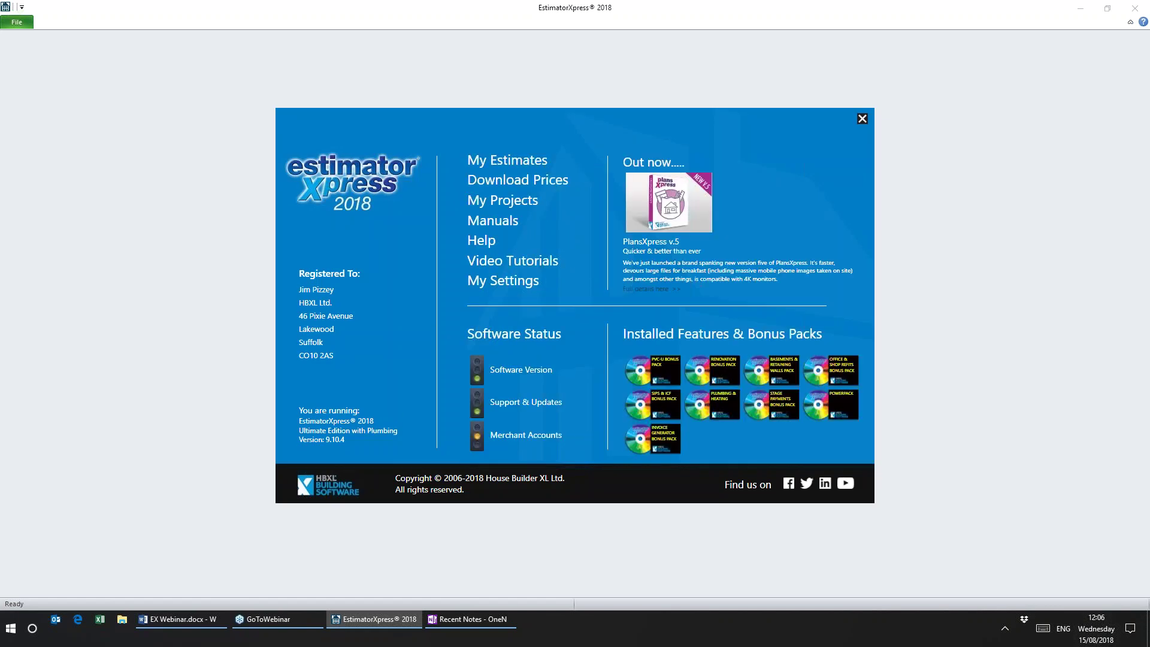
click(490, 160)
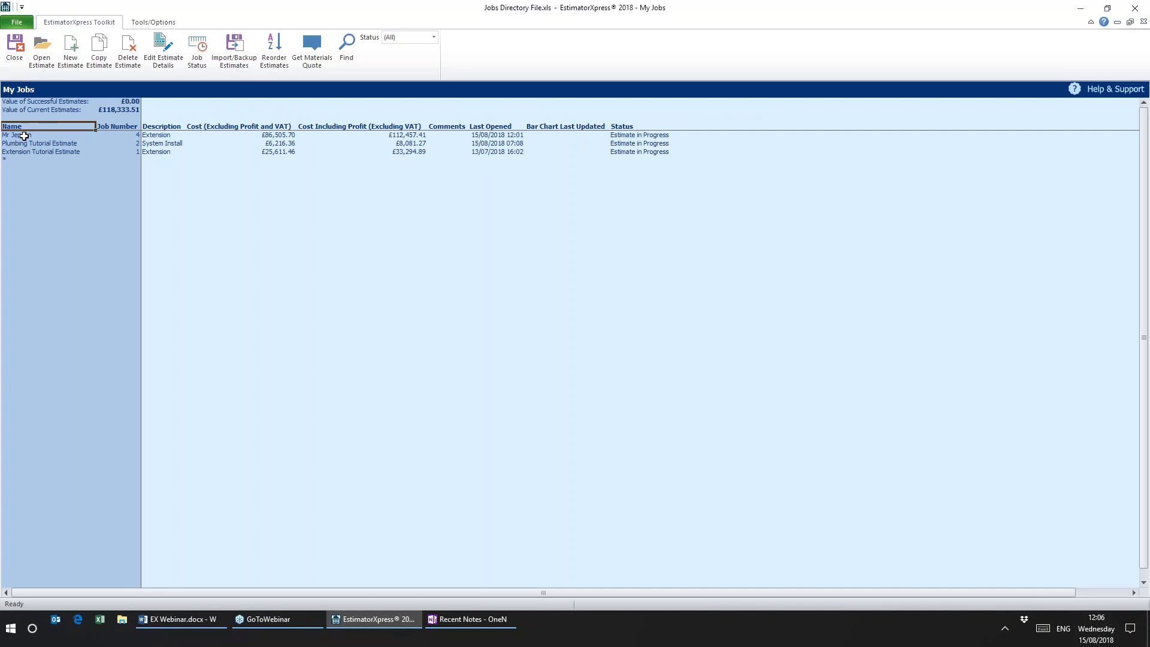
right_click(24, 136)
click(46, 145)
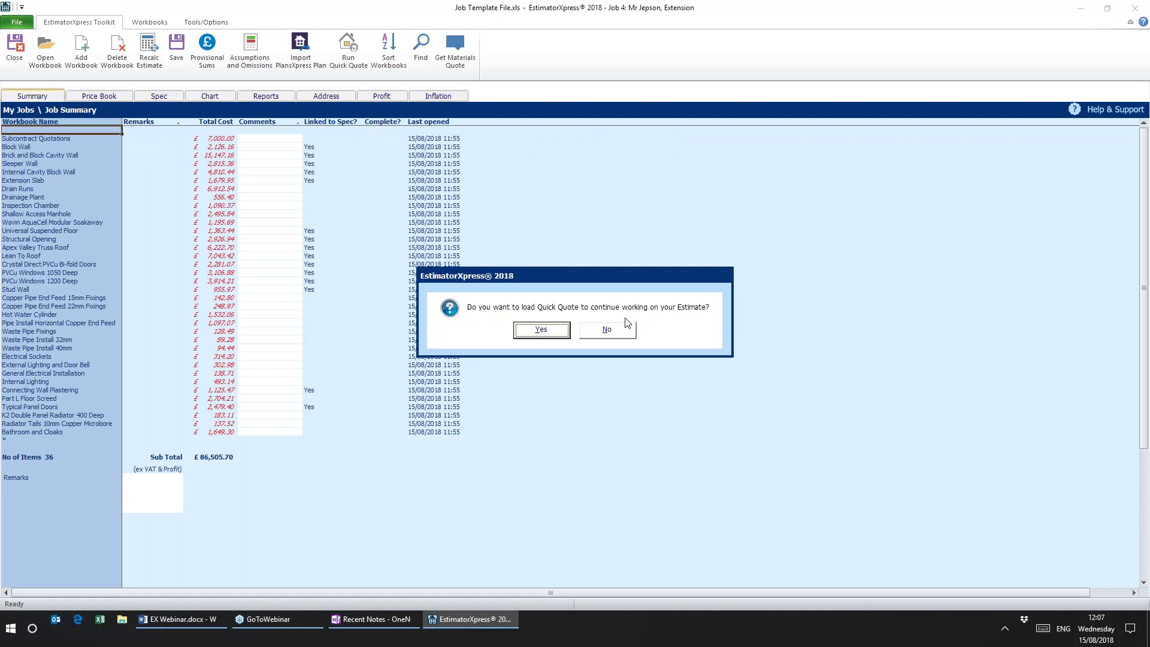
click(614, 334)
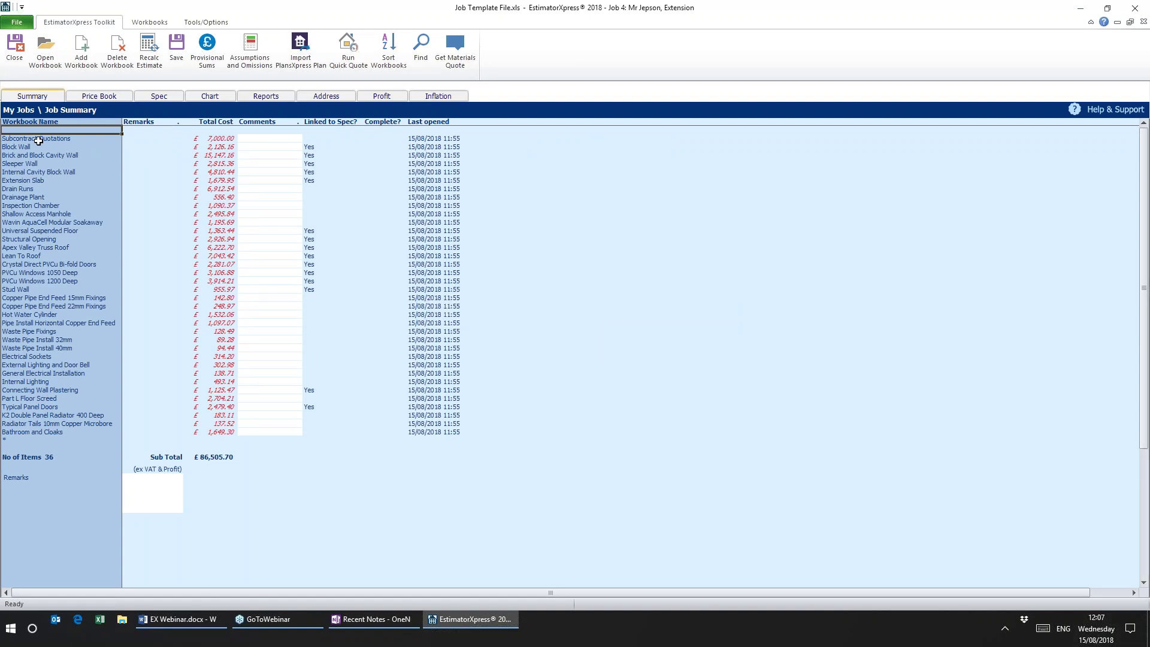
- Open the Stud Wall workbook from the job summary
right_click(41, 155)
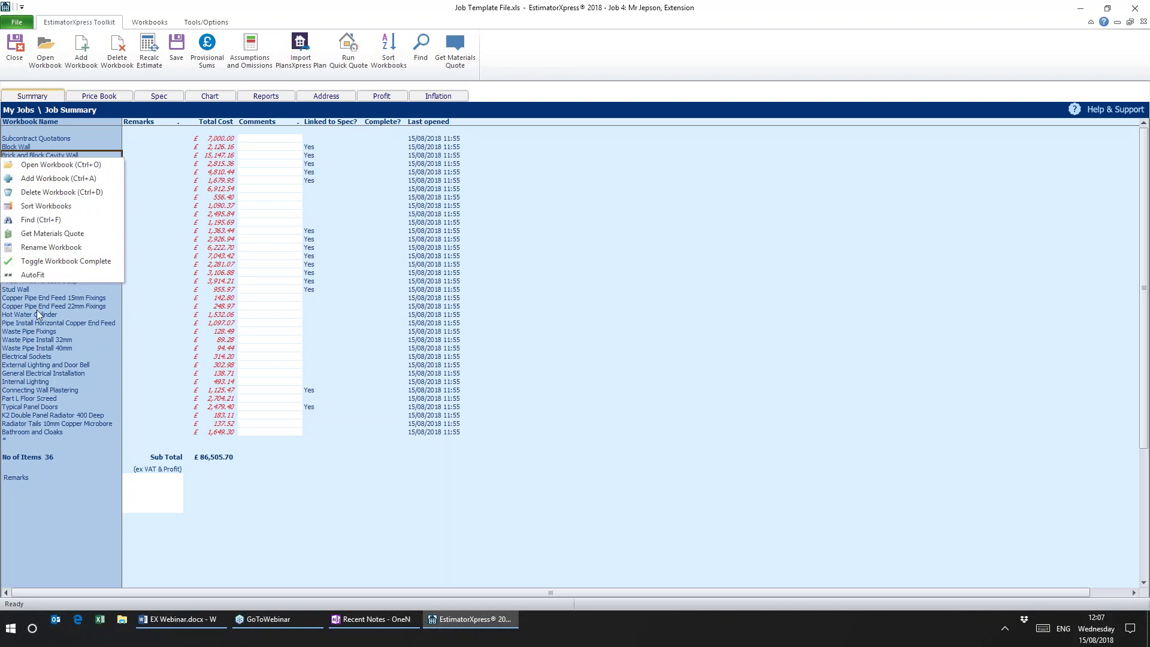
drag(37, 309, 34, 311)
right_click(19, 290)
click(33, 298)
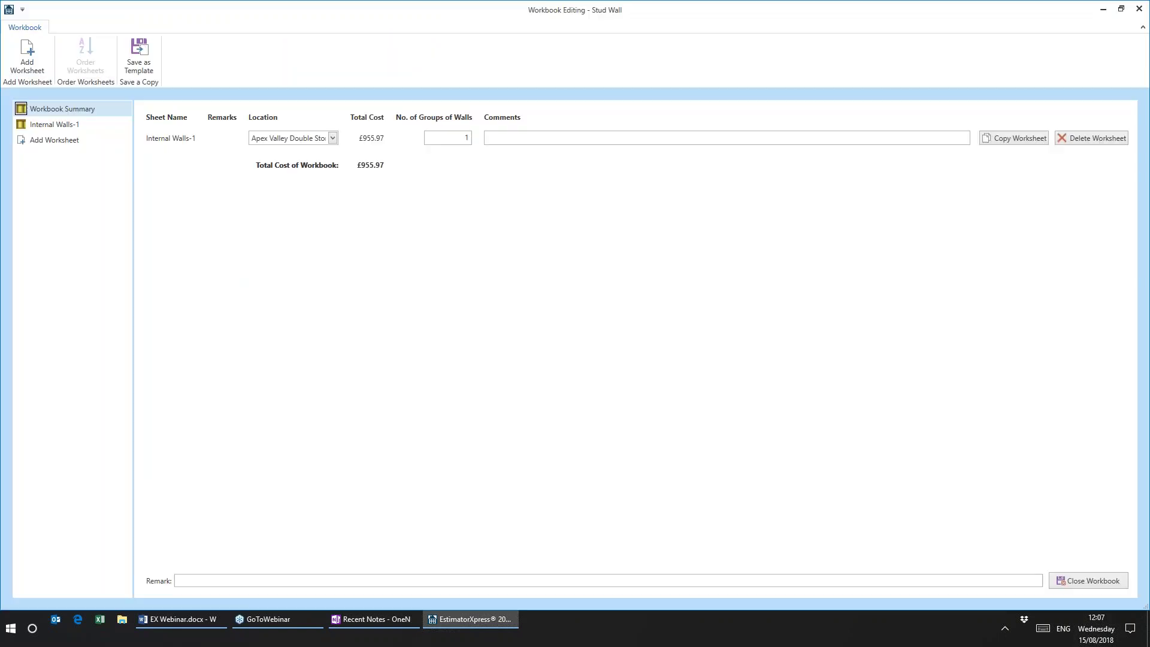
- Examine the location choices for the Internal Walls-1 worksheet, then close the Stud Wall workbook
click(333, 139)
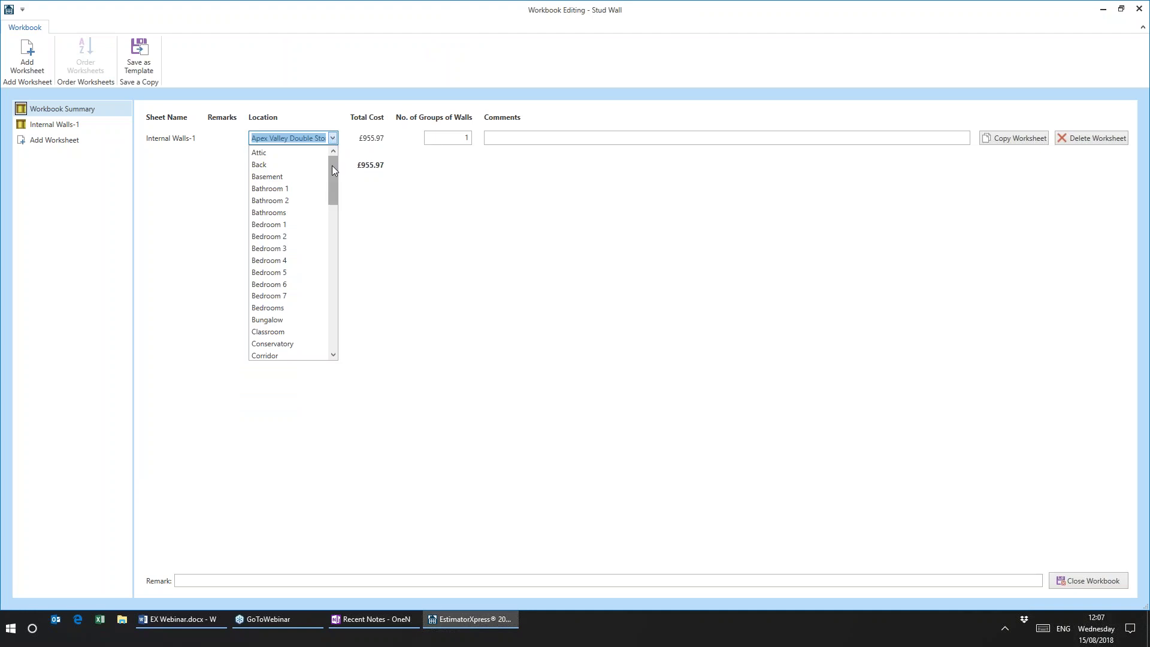
mouse_move(332, 165)
mouse_down()
mouse_move(333, 248)
mouse_move(343, 161)
mouse_up()
click(441, 245)
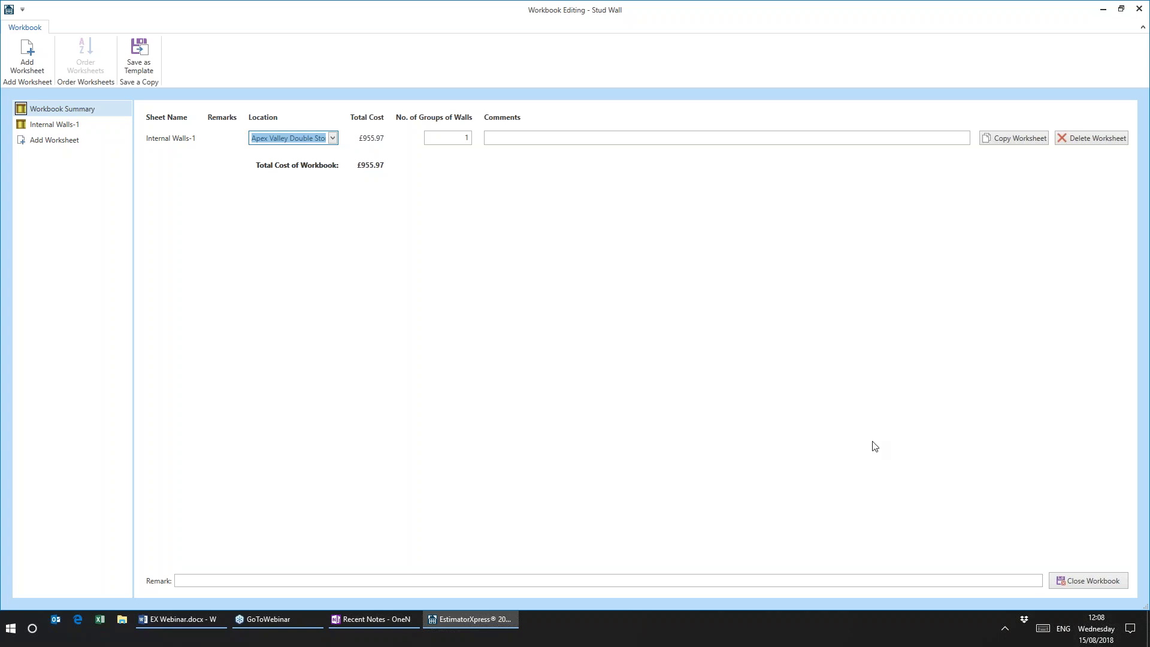
click(1102, 580)
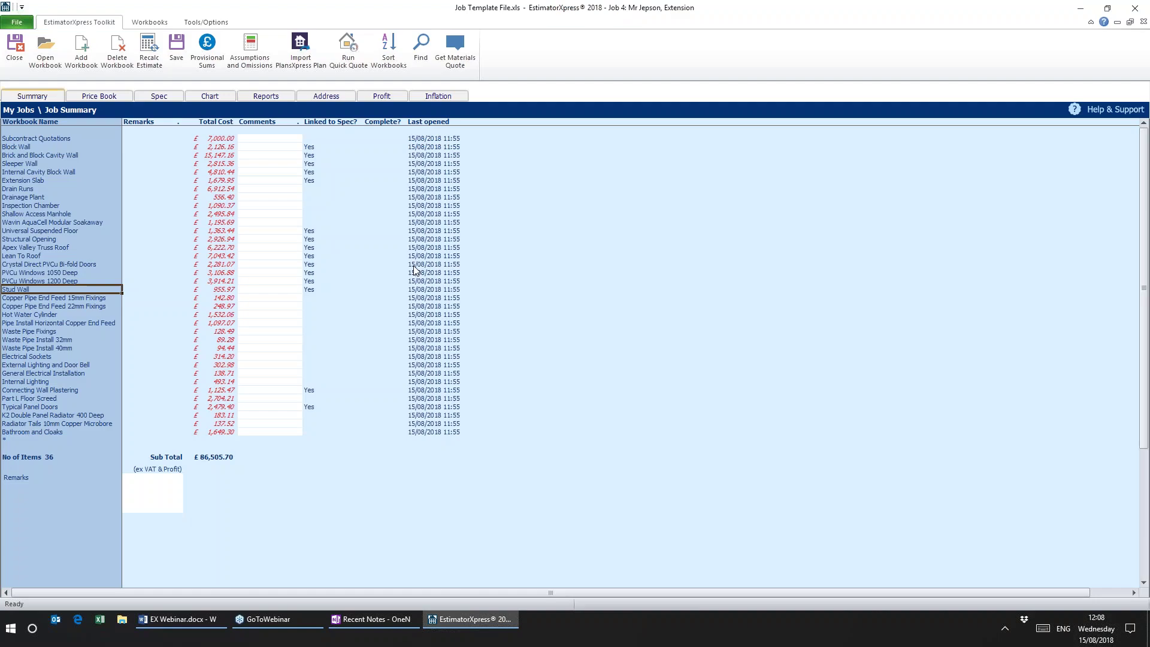
click(613, 333)
- Run Quick Quote for the estimate, agreeing to continue with the import and loading the previous template
click(349, 54)
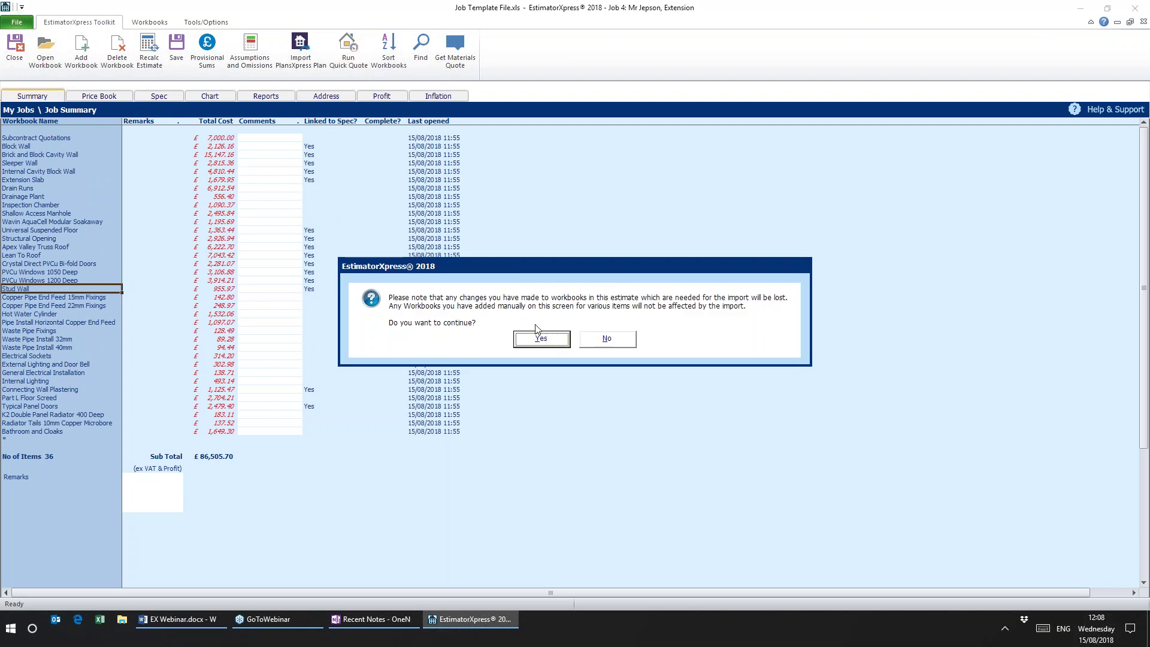
click(546, 339)
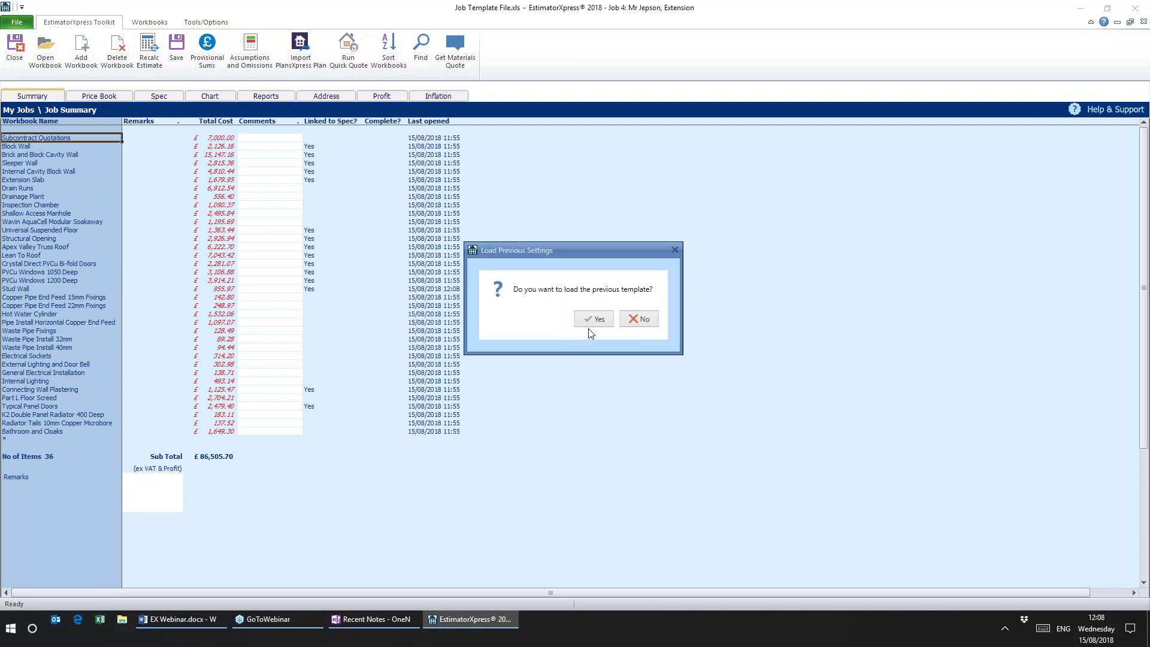
click(597, 321)
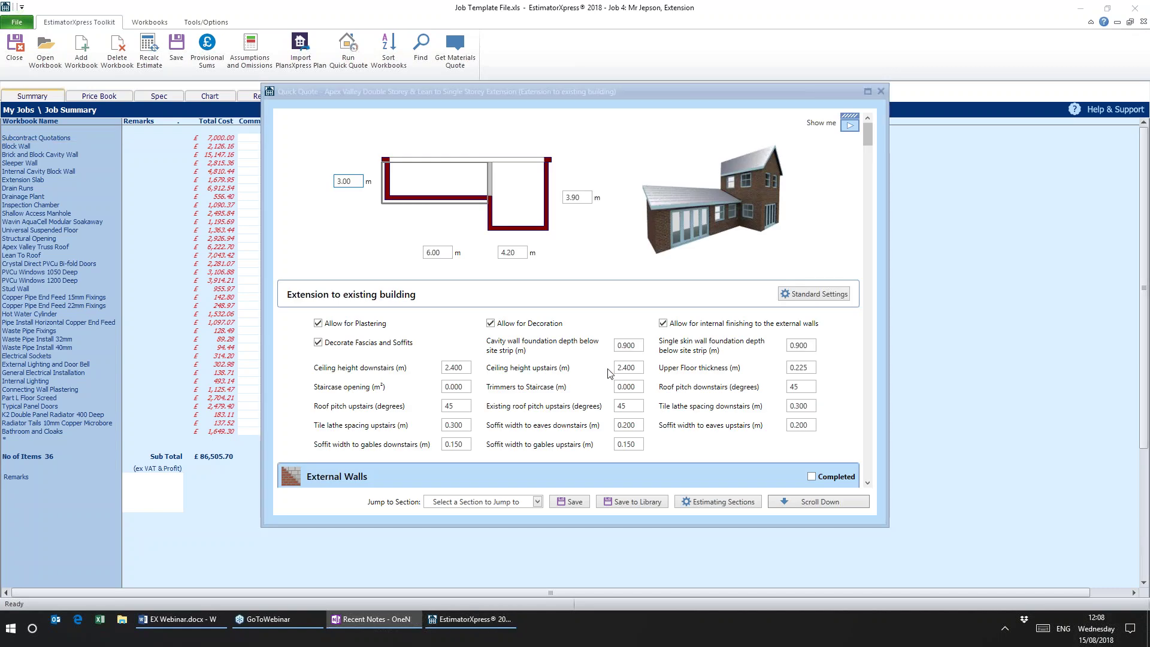
- Add an L-shaped room in Quick Quote's Rooms section and enter Lounge as its description
click(537, 502)
click(537, 501)
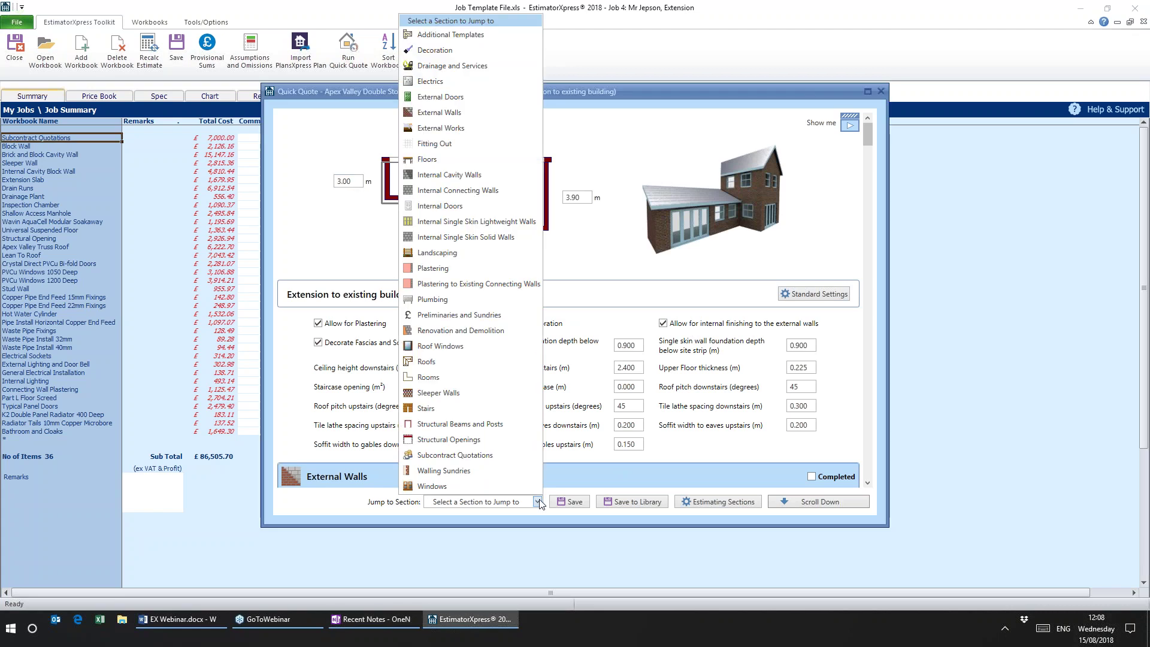
click(430, 378)
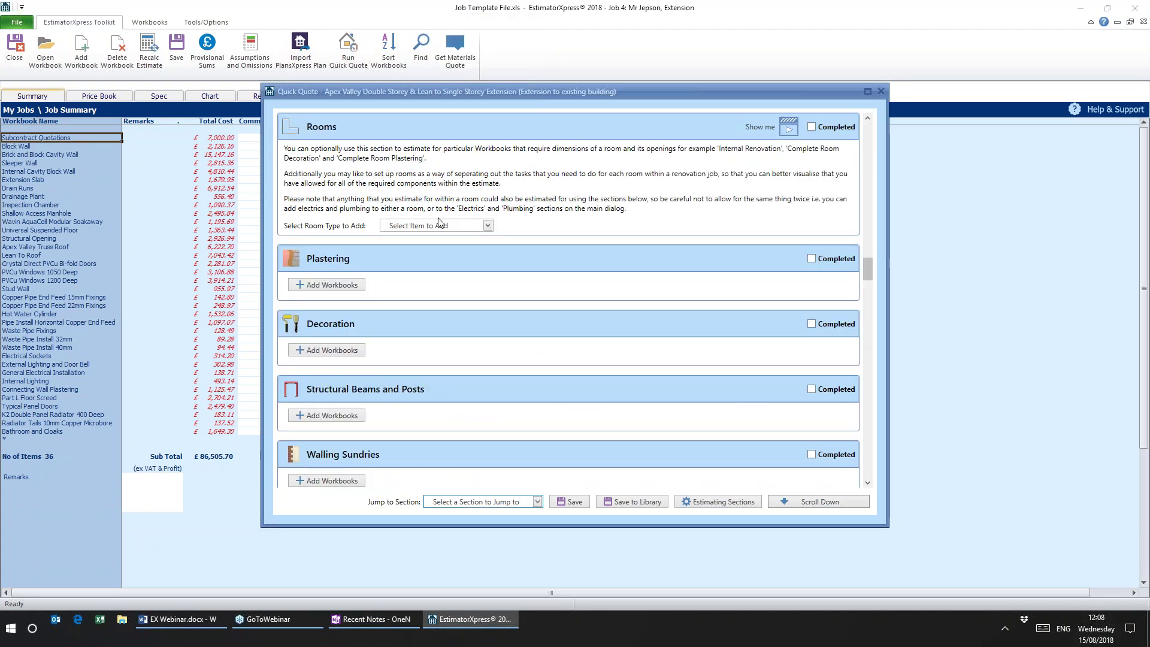
click(487, 226)
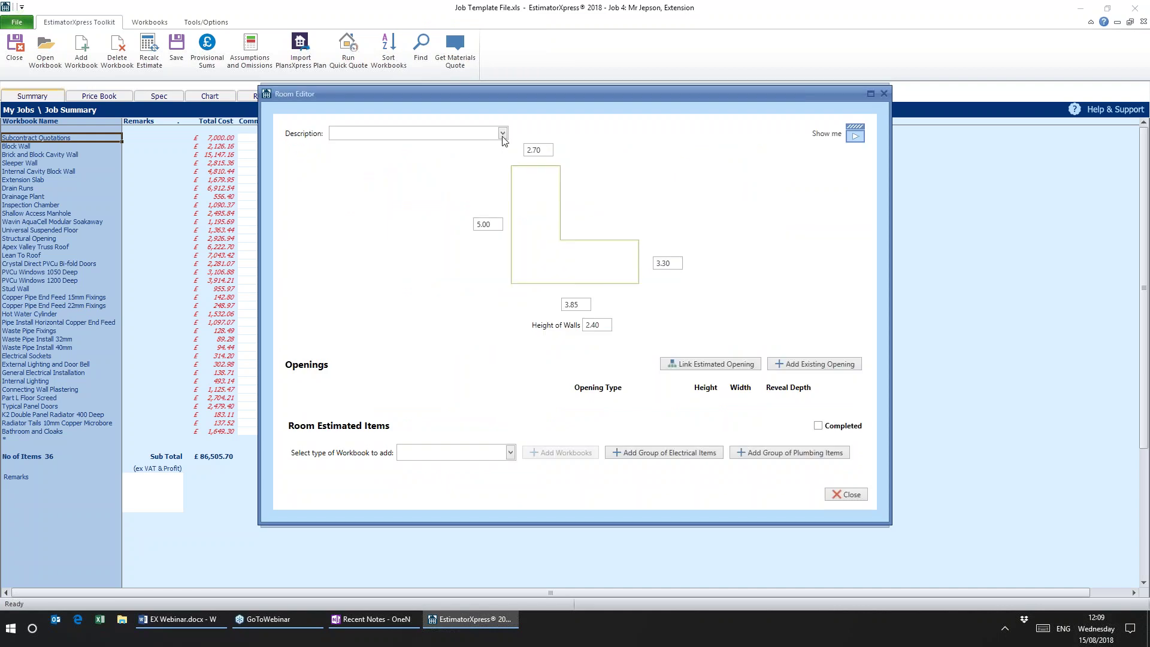
click(477, 134)
text(Lounge)
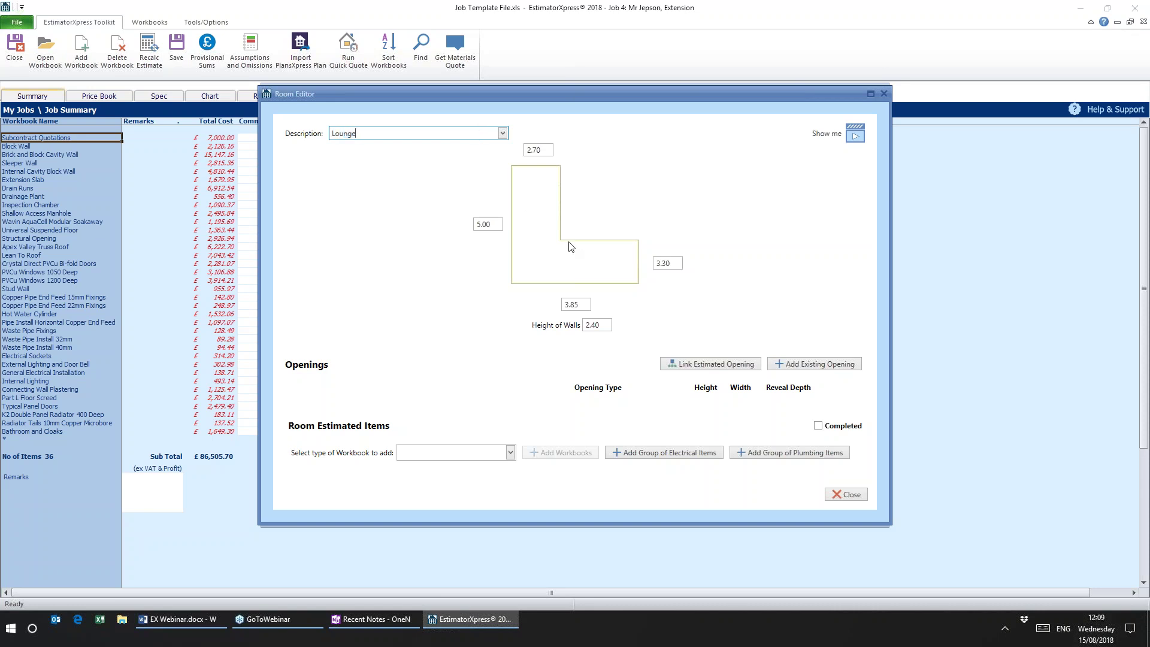
- Examine the Lounge's wall dimensions, openings and room estimated item options, then close the Room Editor
click(489, 228)
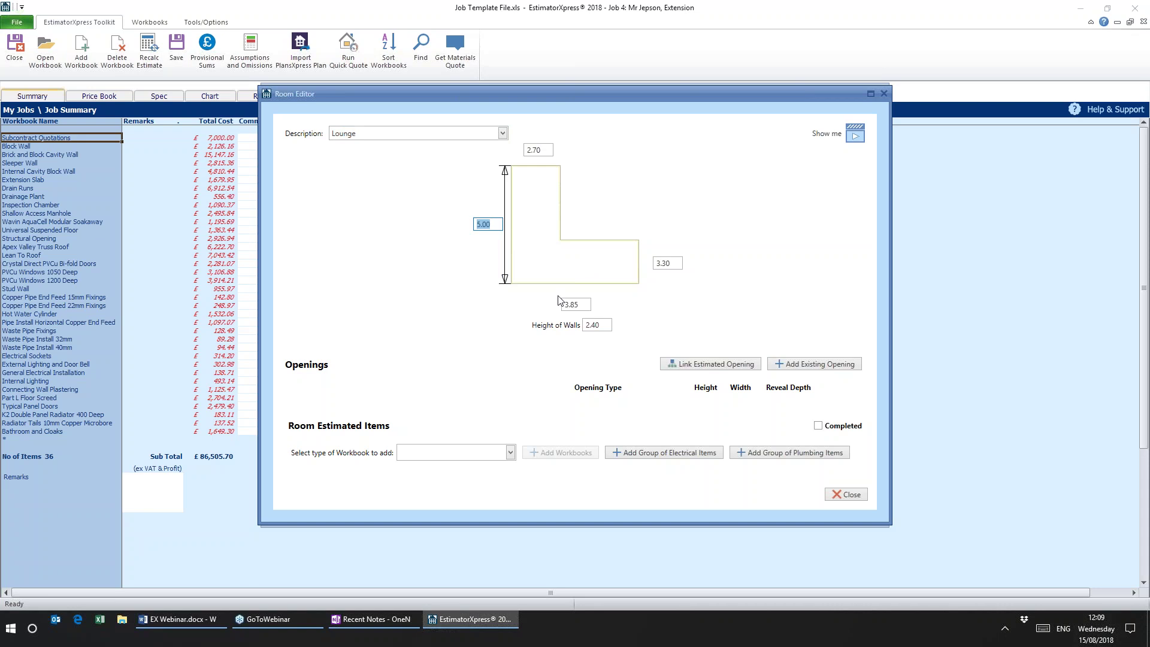
click(571, 304)
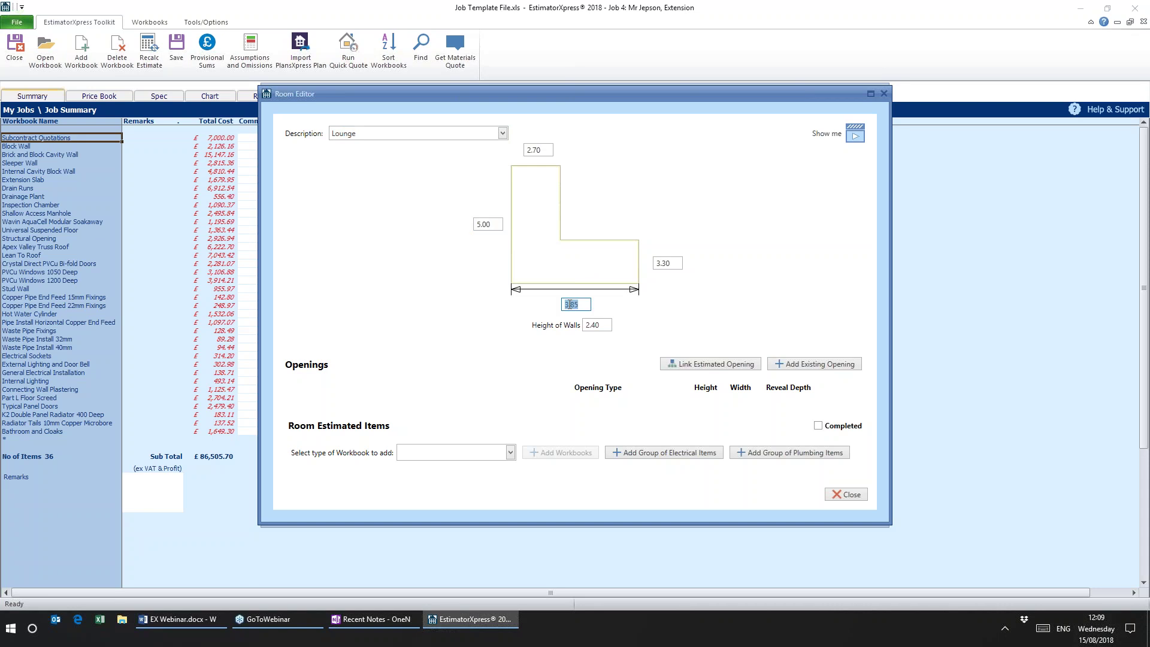
click(467, 354)
mouse_move(415, 91)
mouse_down()
mouse_move(369, 95)
mouse_move(402, 108)
mouse_up()
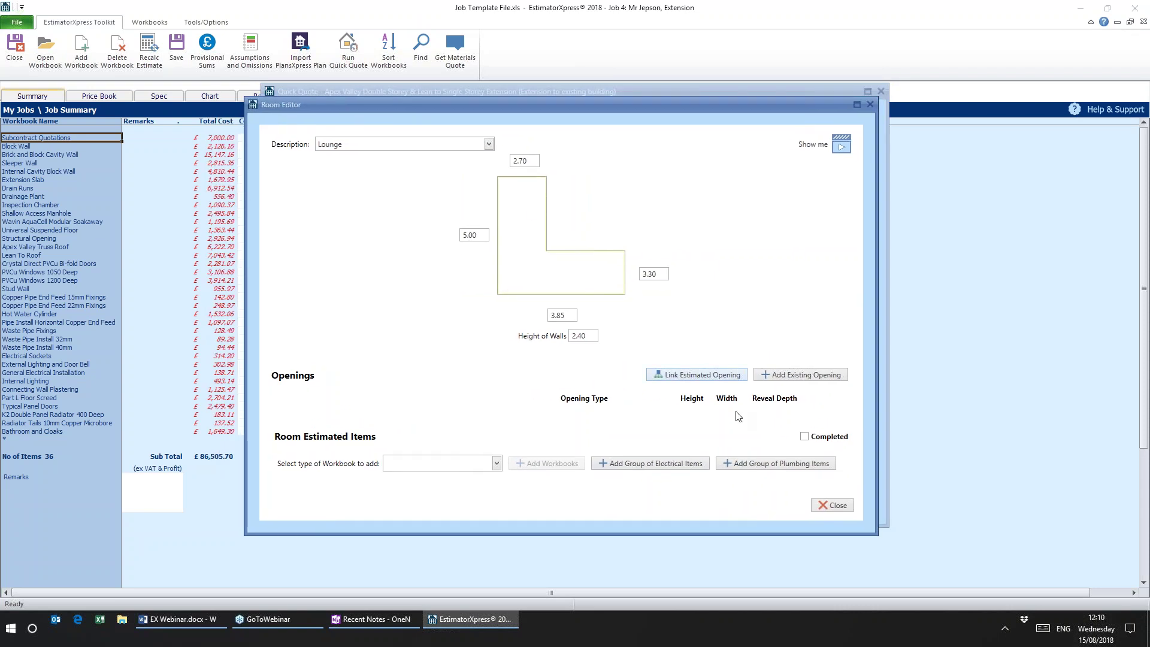
click(838, 508)
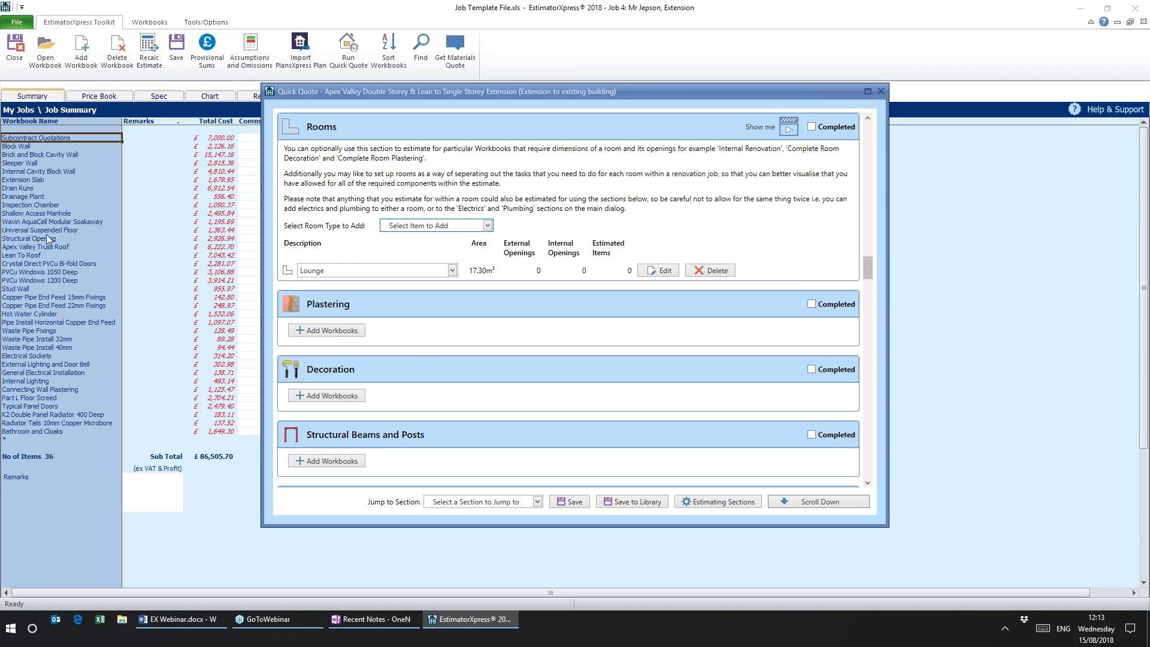
- Close Quick Quote without saving the changes and return to the job summary
key(alt+Tab)
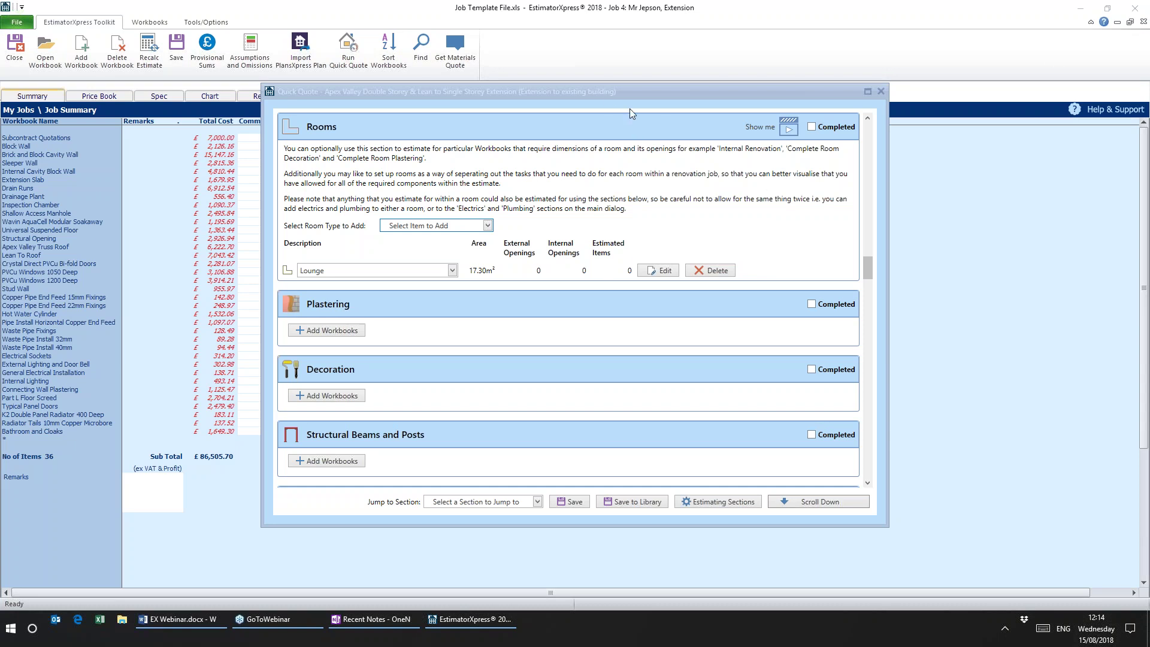
click(596, 93)
click(881, 91)
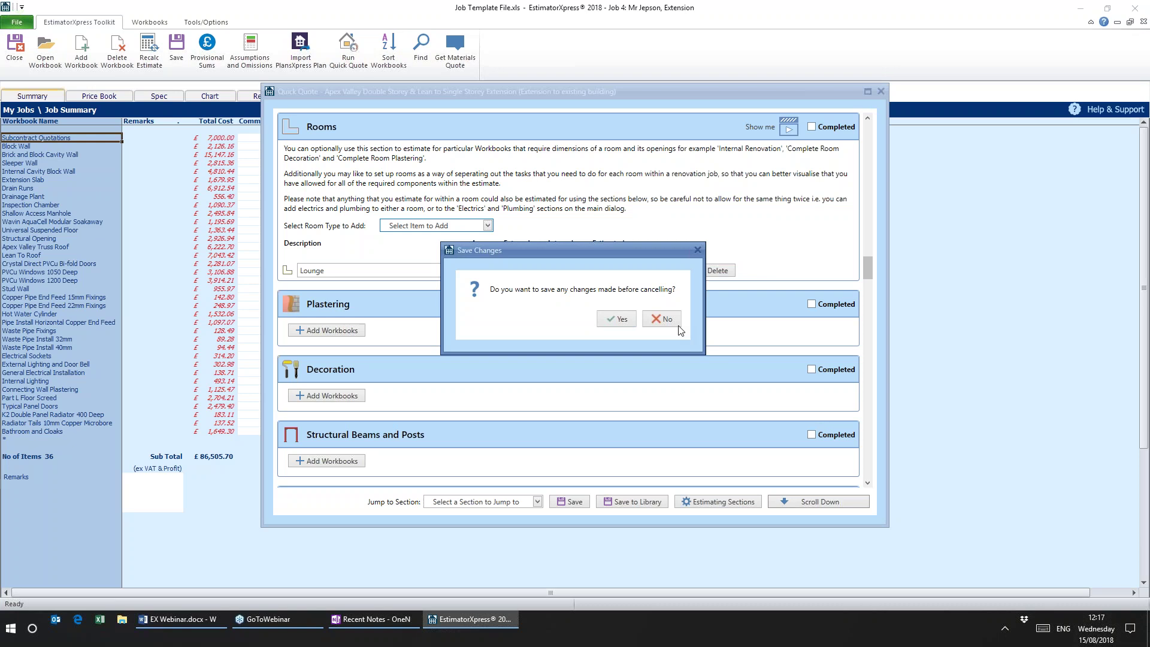
click(674, 323)
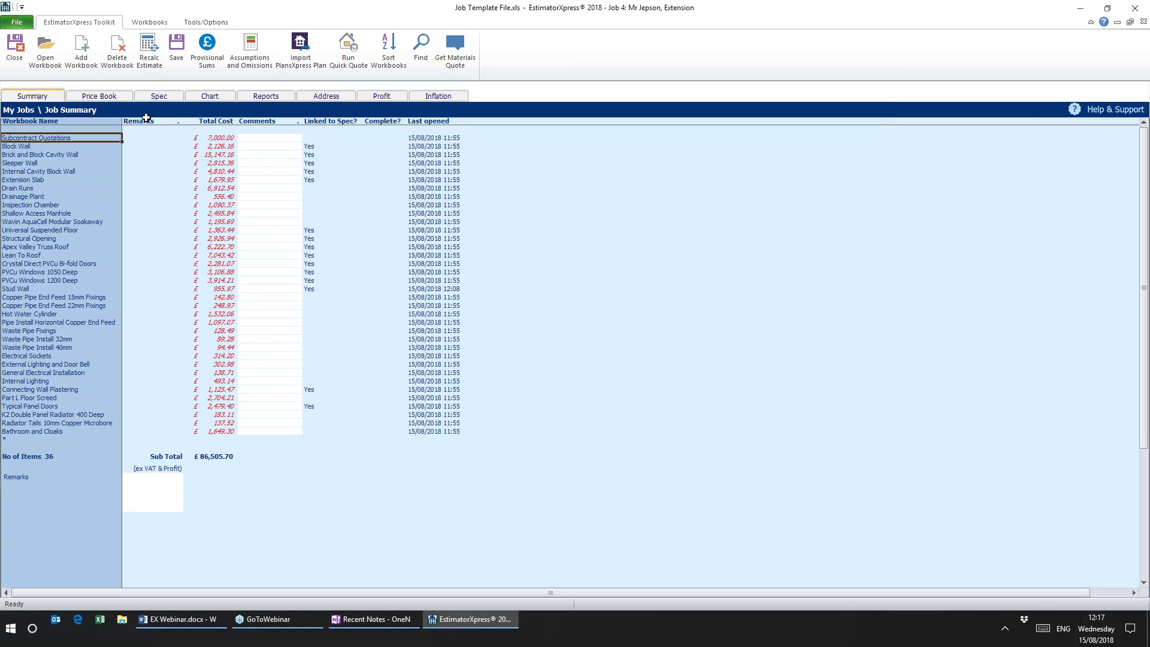
- Open the Sales Price Including Profit report from the job's reports and look over its build phase figures
click(263, 95)
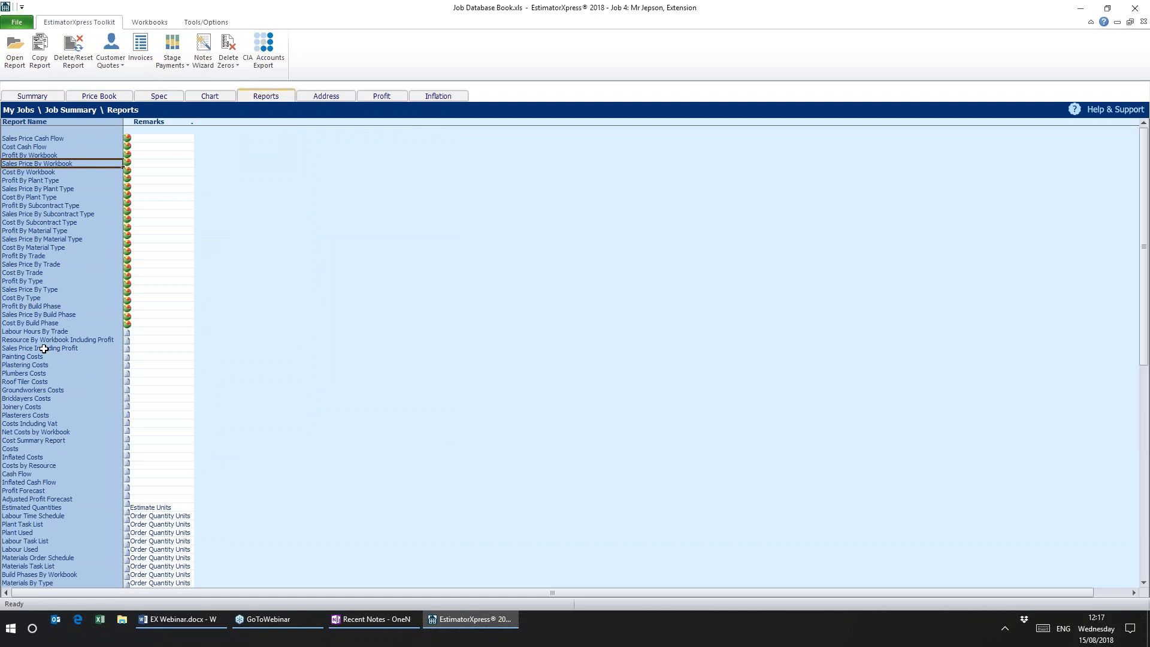
right_click(42, 348)
click(56, 357)
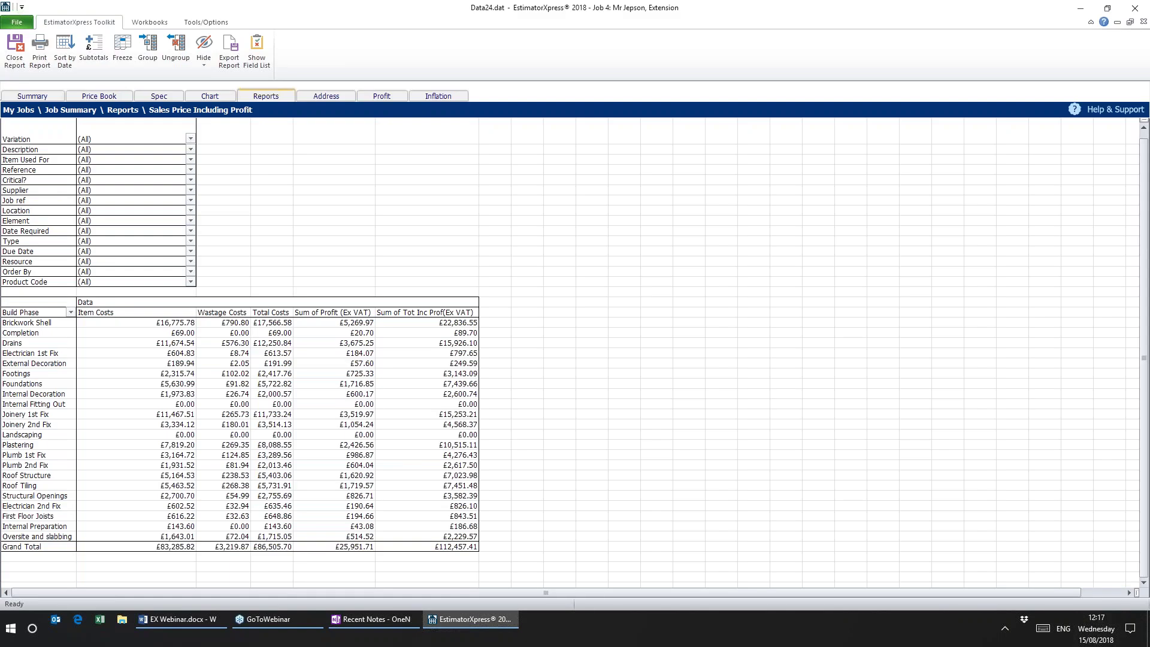
click(249, 361)
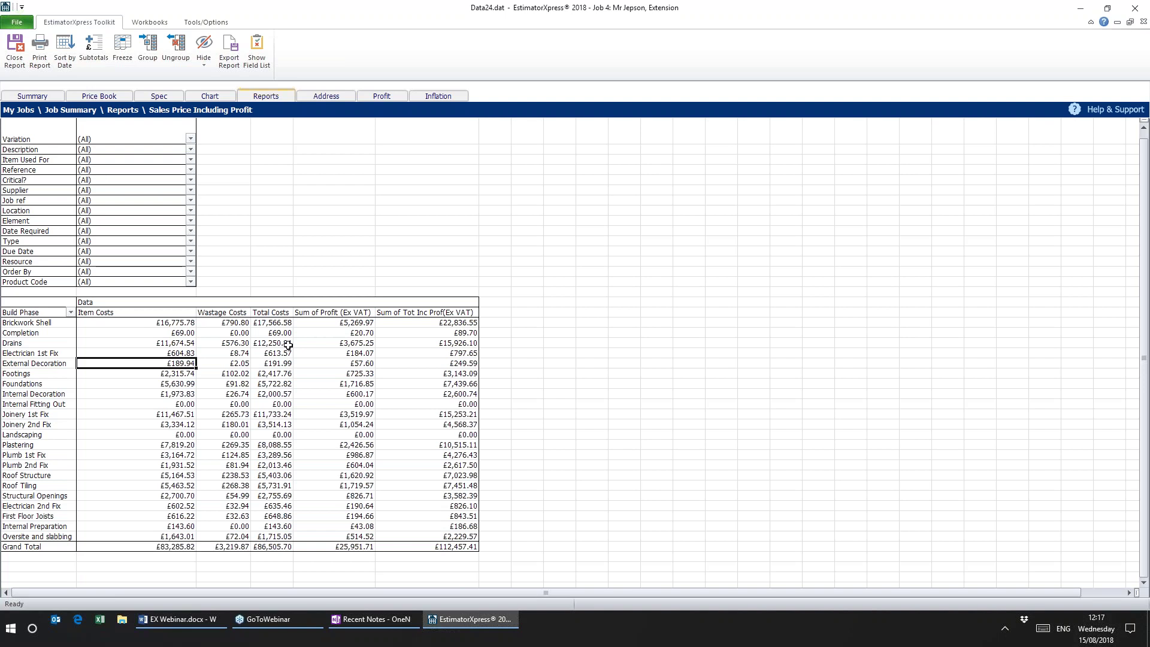
click(298, 343)
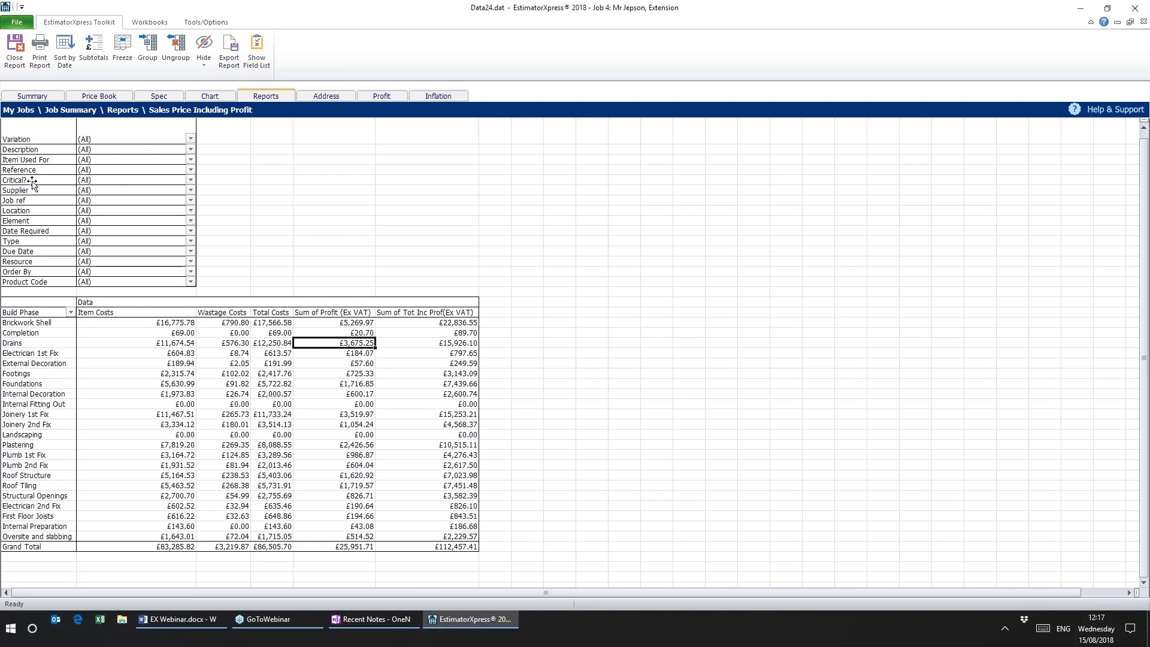
- Make Job ref a row field ahead of Build Phase and filter Reference to Brick and Block Cavity Wall:External Walls
drag(34, 203, 7, 353)
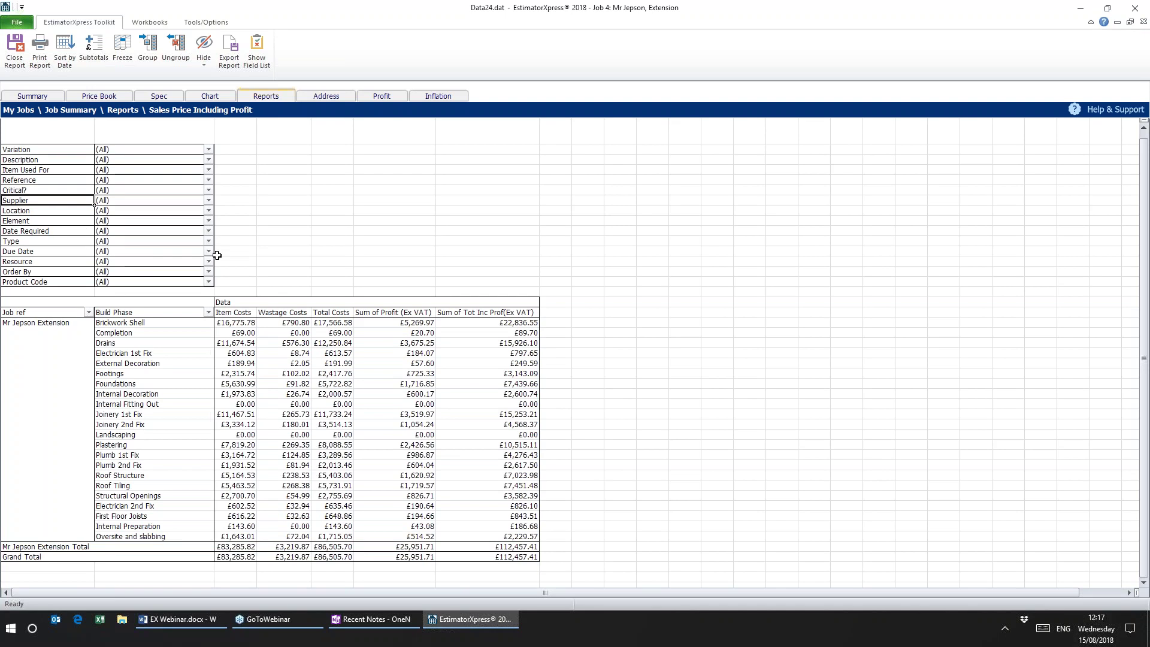
click(208, 180)
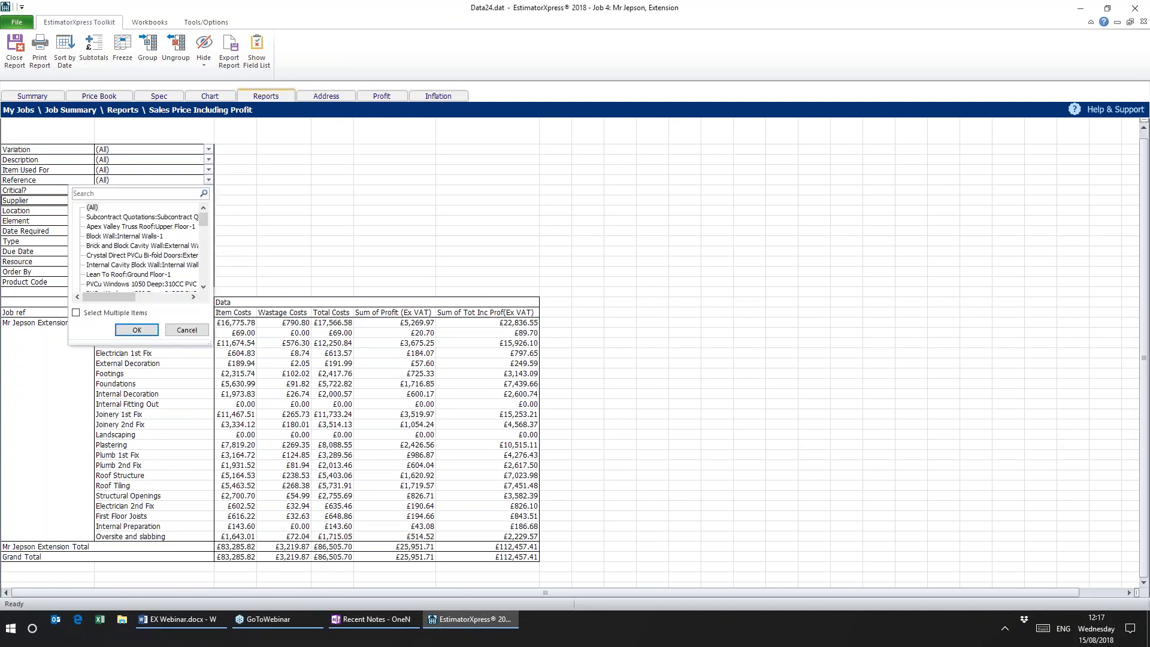
click(111, 248)
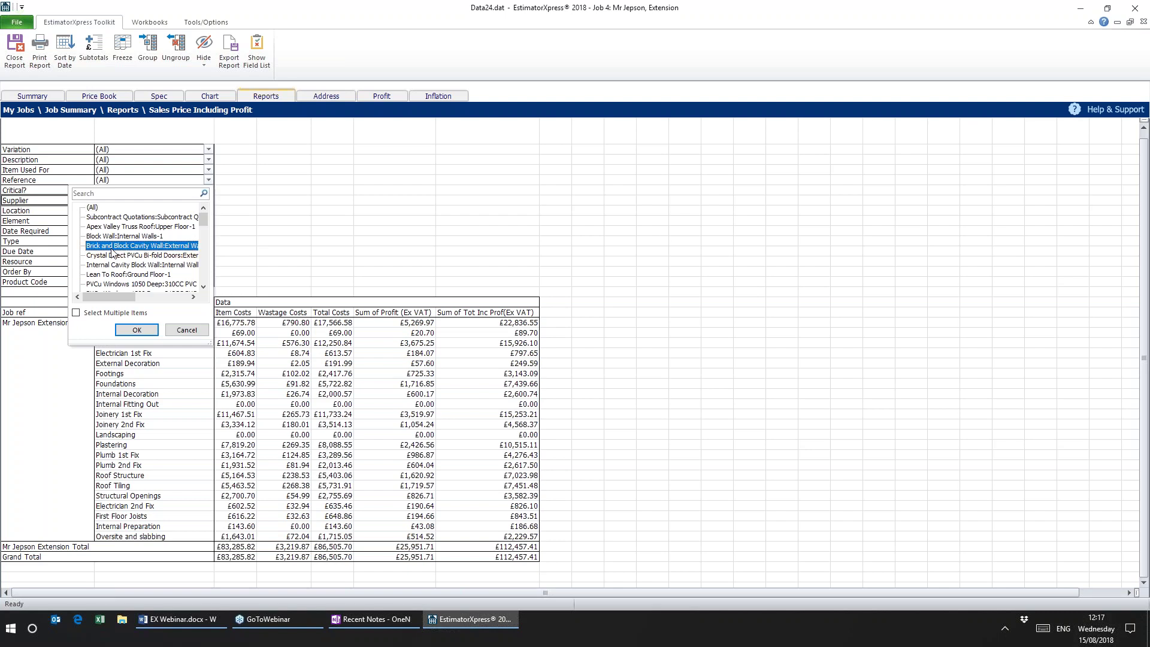
click(136, 330)
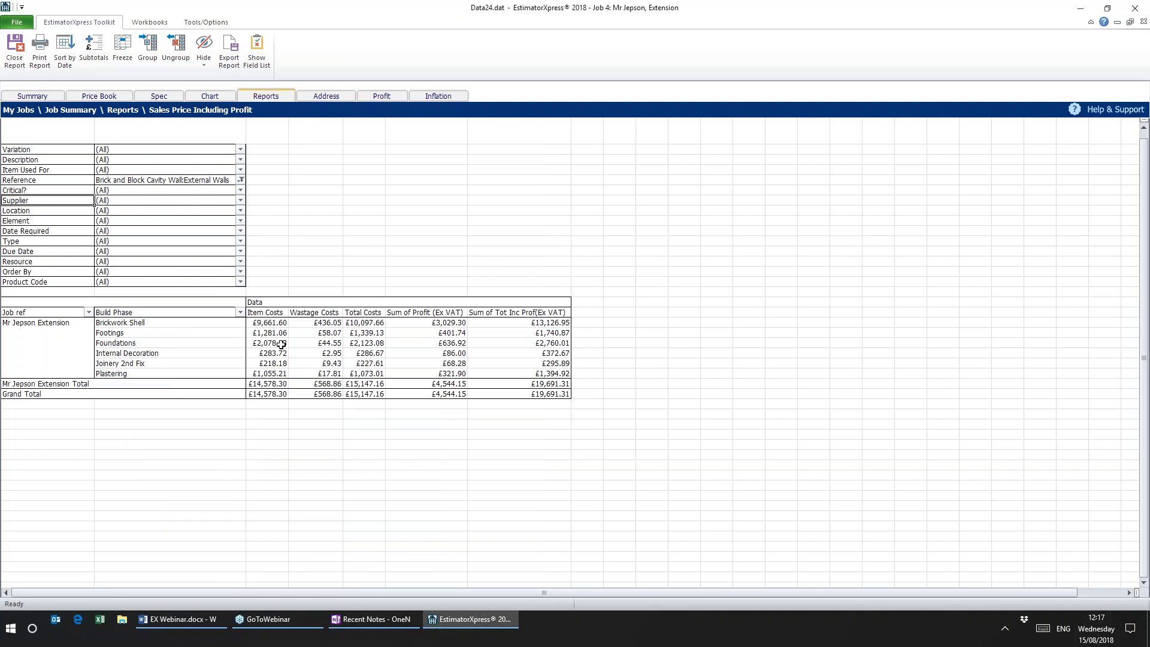
- Show the PivotTable Field List, enlarge it to examine the fields available for the report, and close it
click(256, 46)
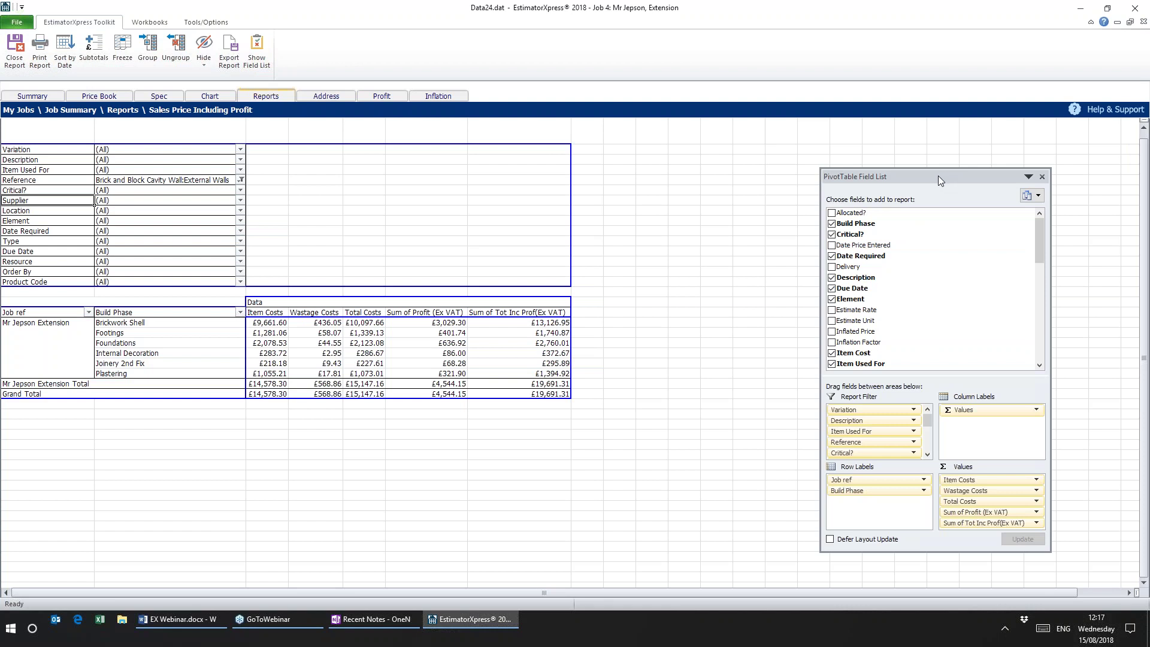
drag(938, 176, 768, 148)
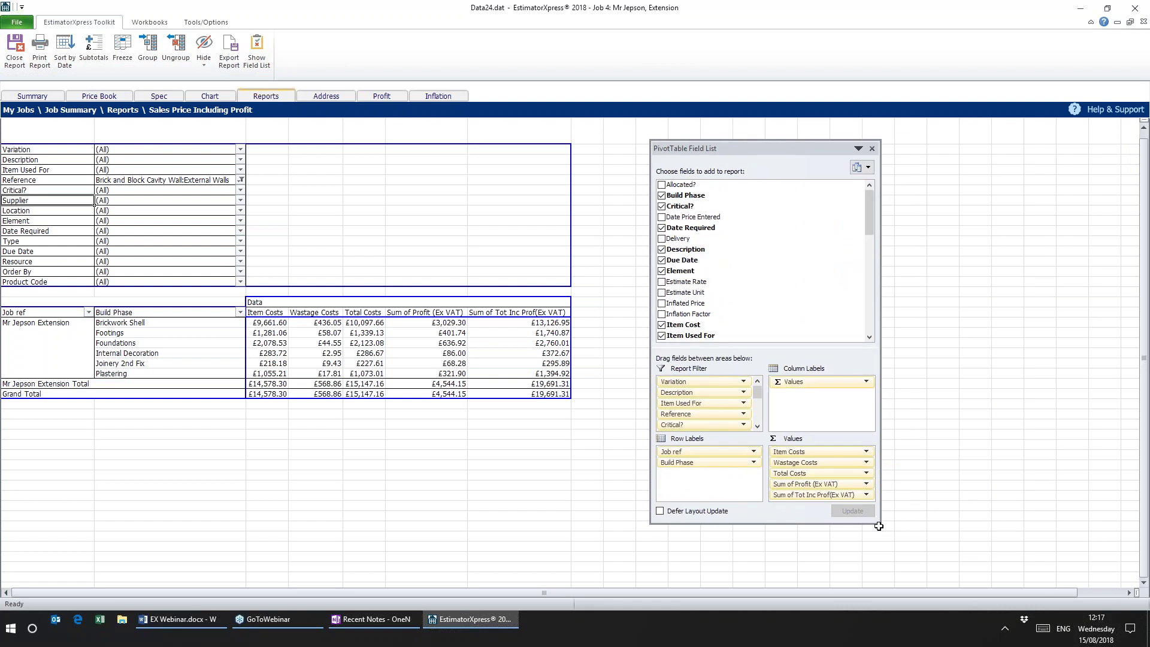
drag(877, 521, 999, 605)
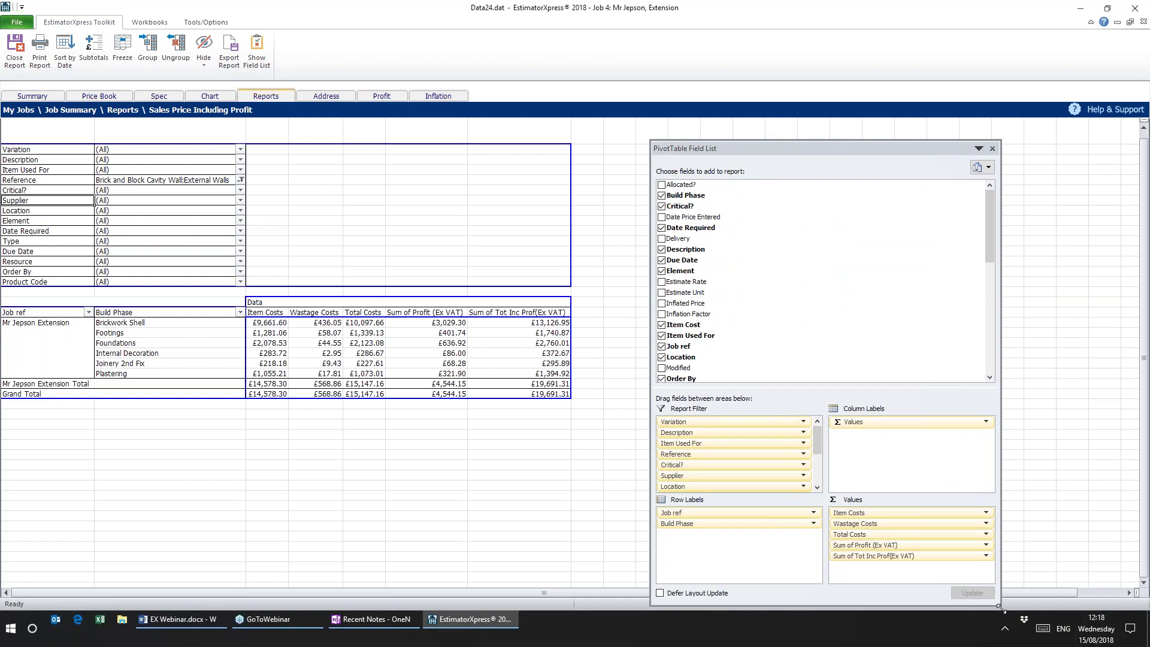
drag(990, 248, 1016, 337)
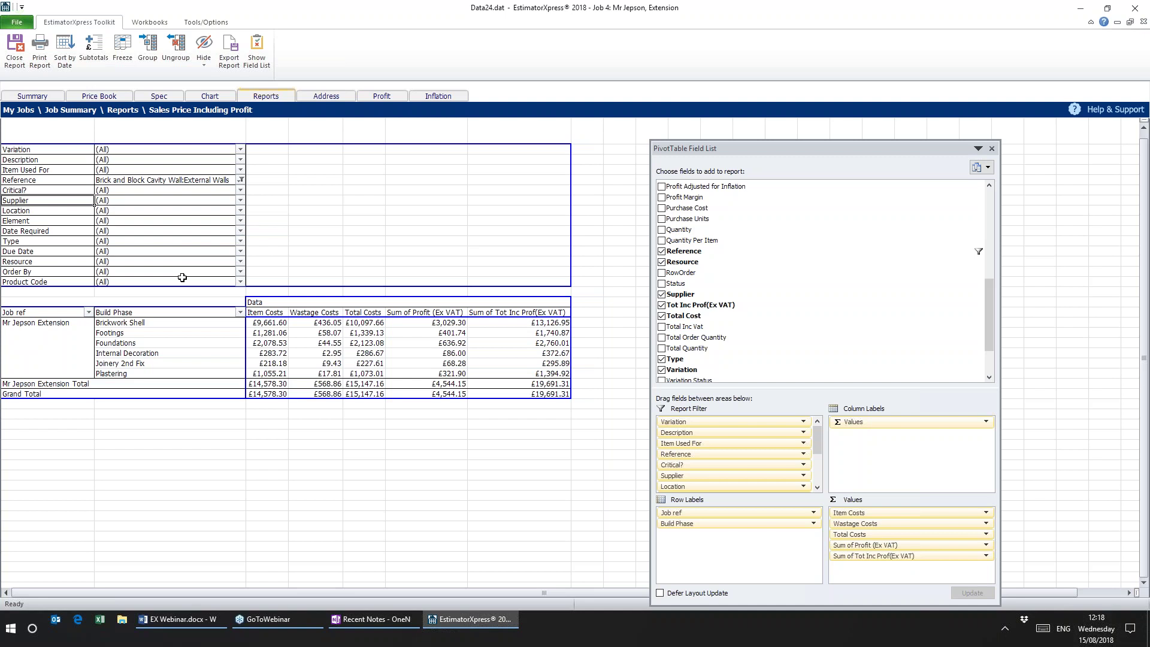
drag(778, 148, 748, 71)
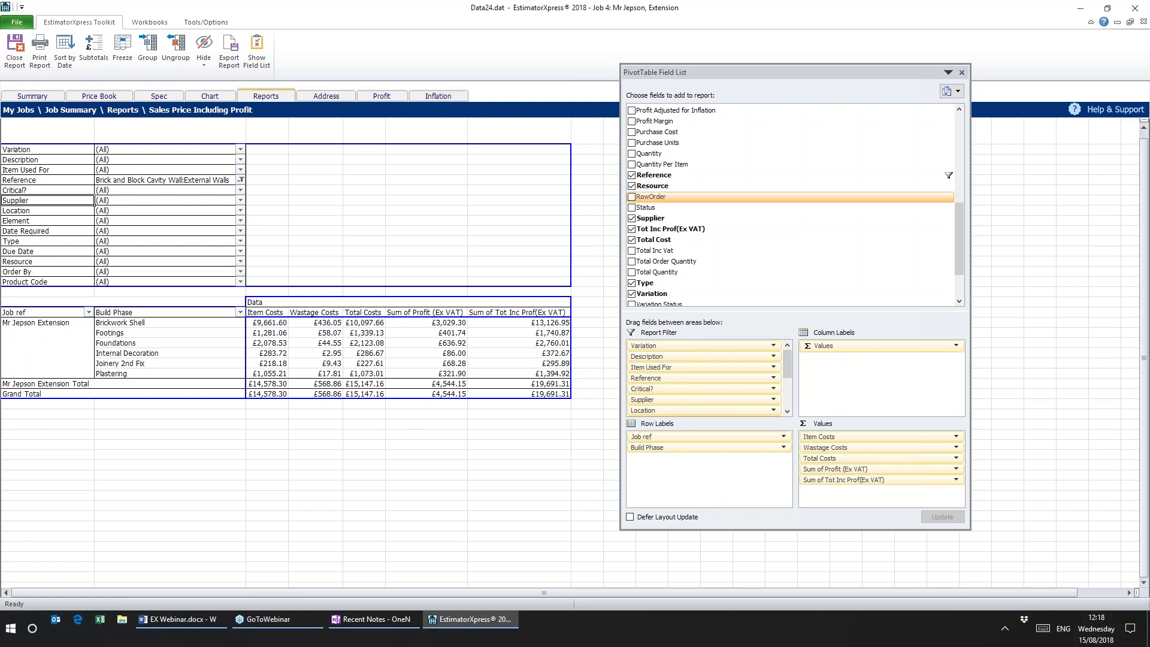
click(962, 72)
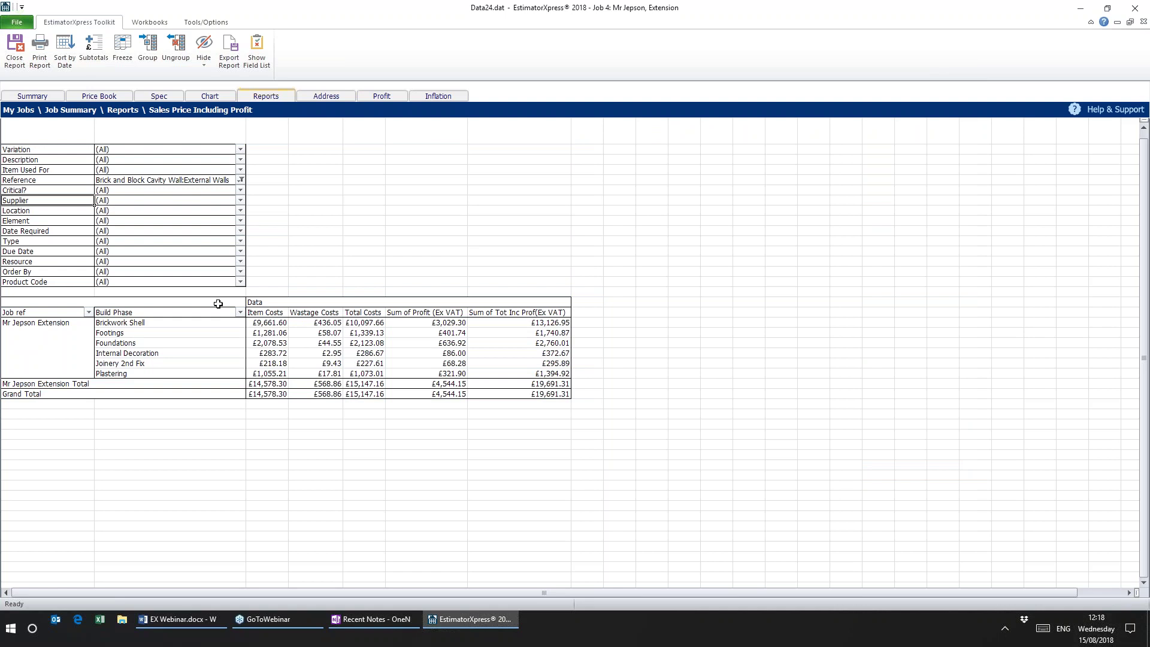
- Toggle subtotals on the Build Phase field and turn off the subtotals for the Job ref field
right_click(192, 317)
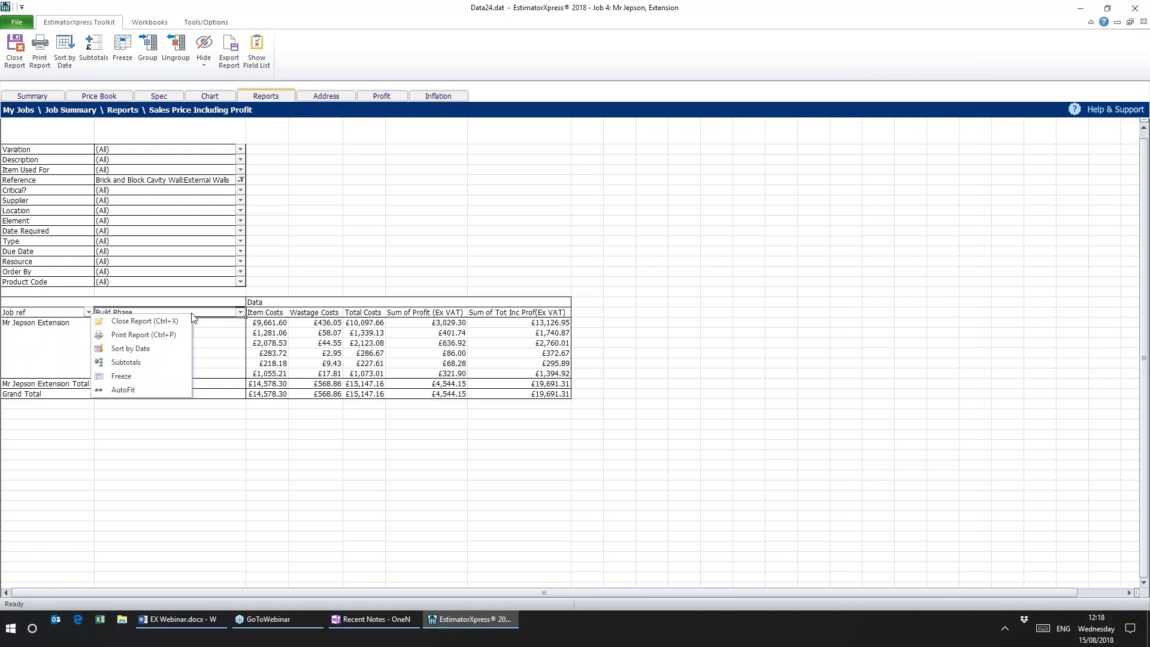
click(114, 364)
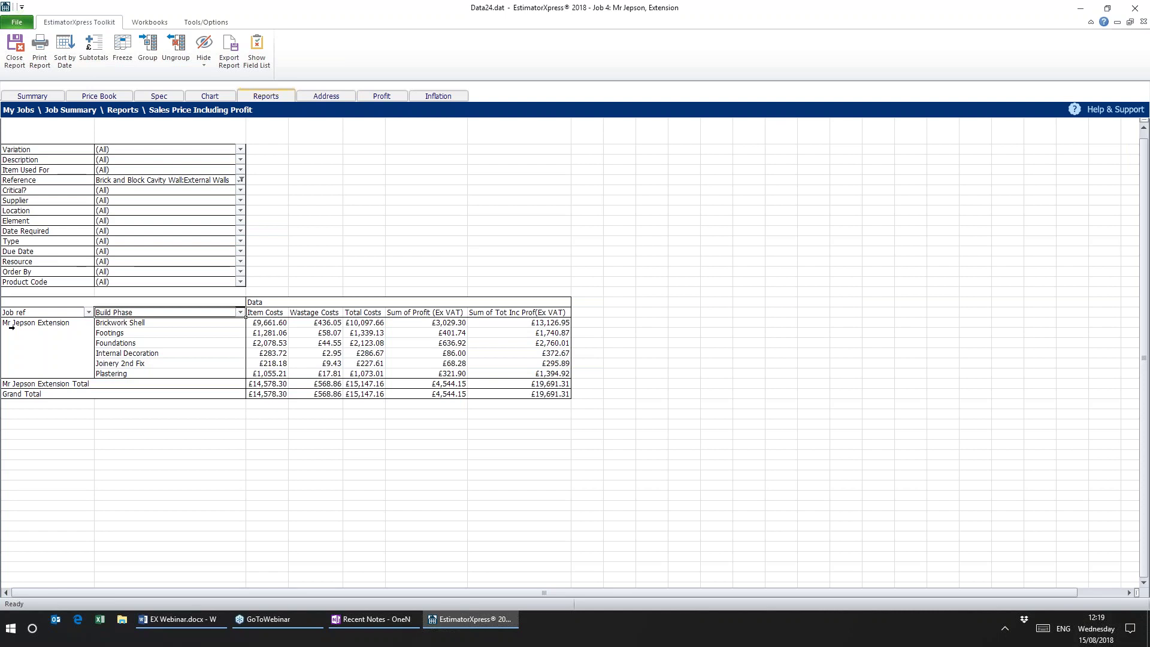
click(39, 312)
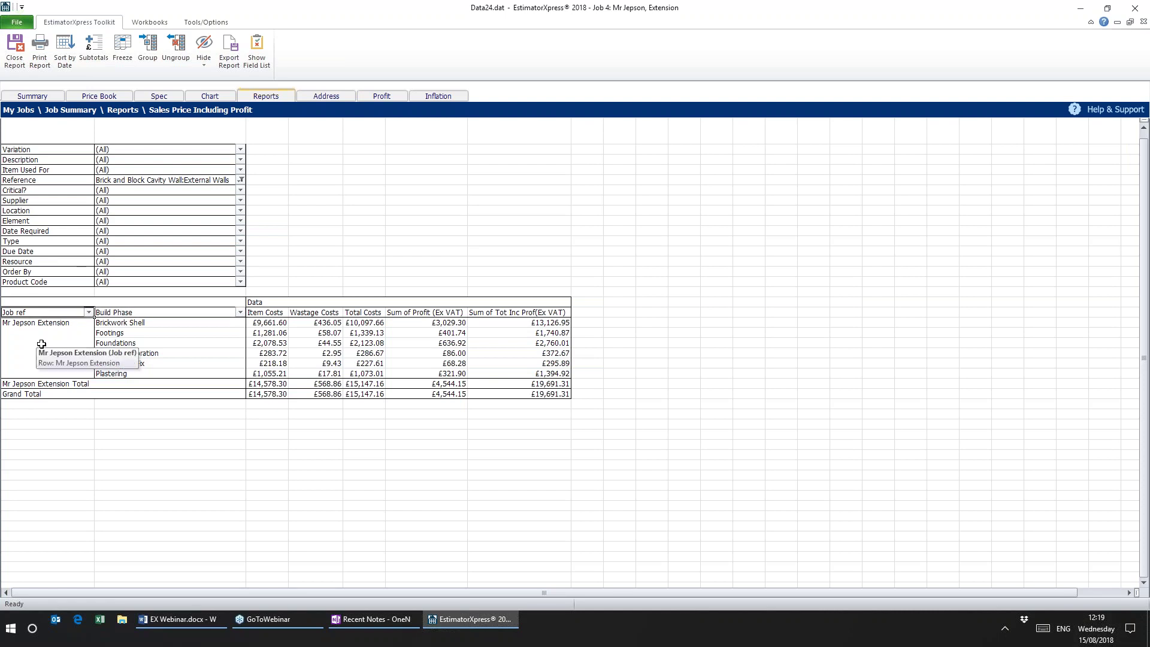
right_click(41, 313)
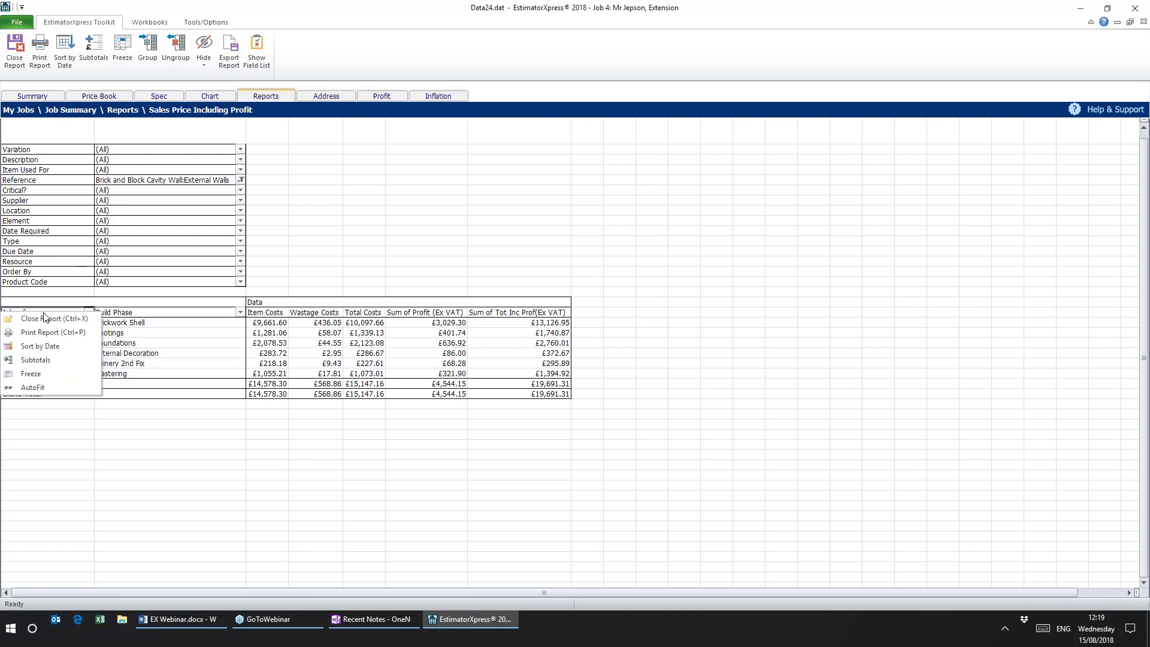
click(54, 362)
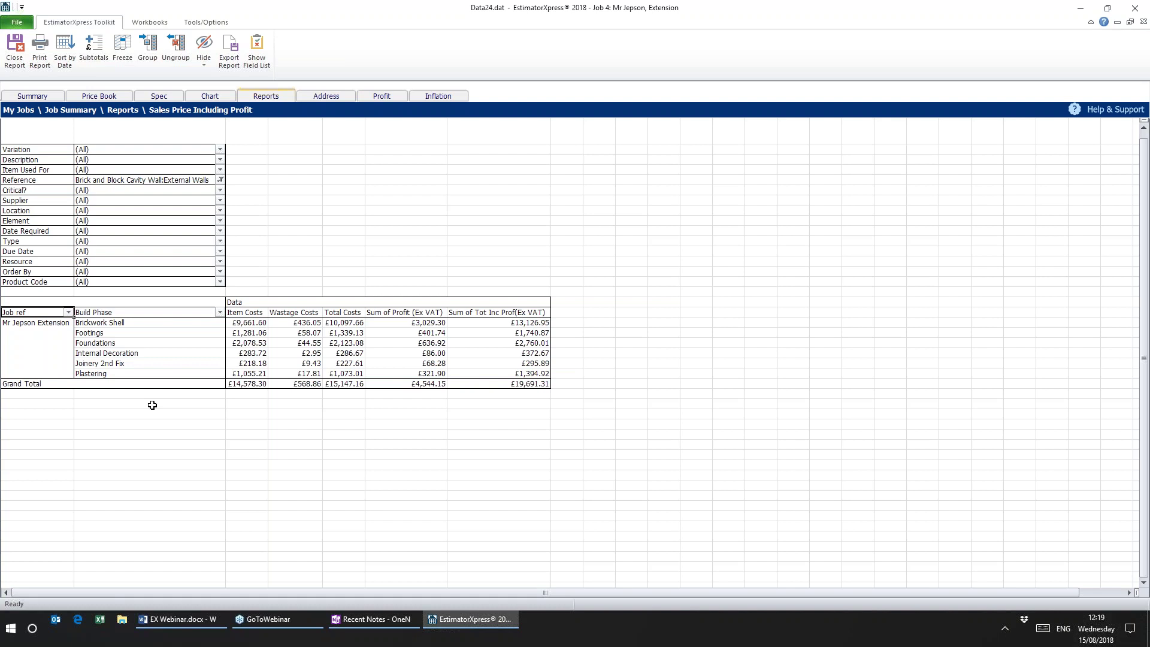
click(1149, 356)
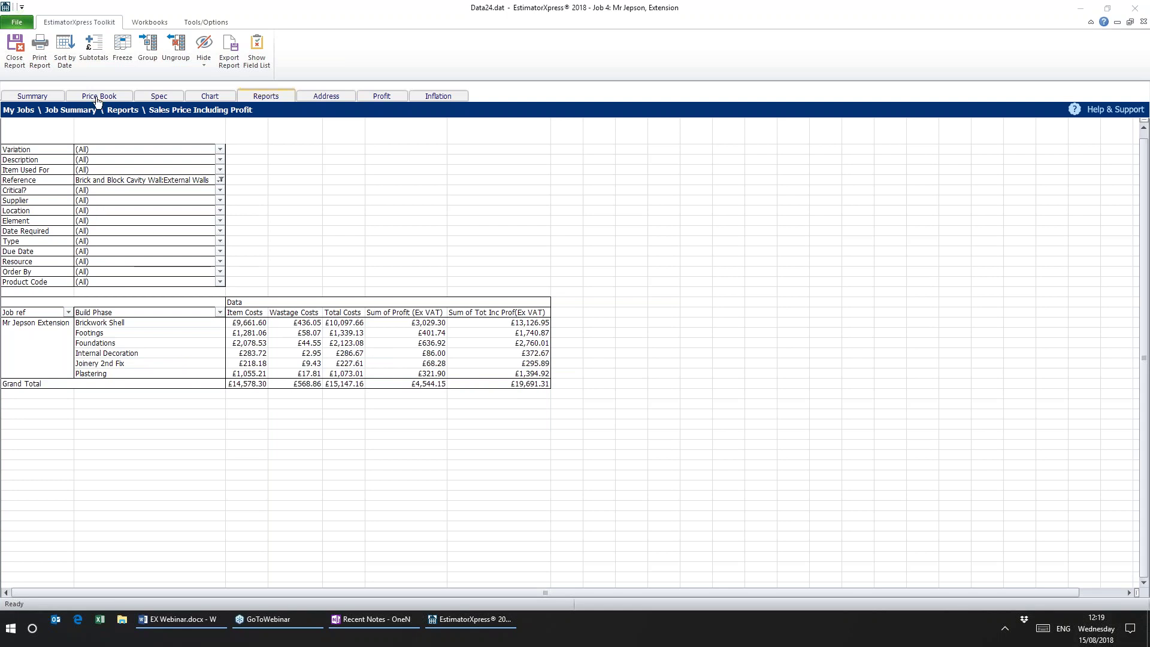
click(71, 313)
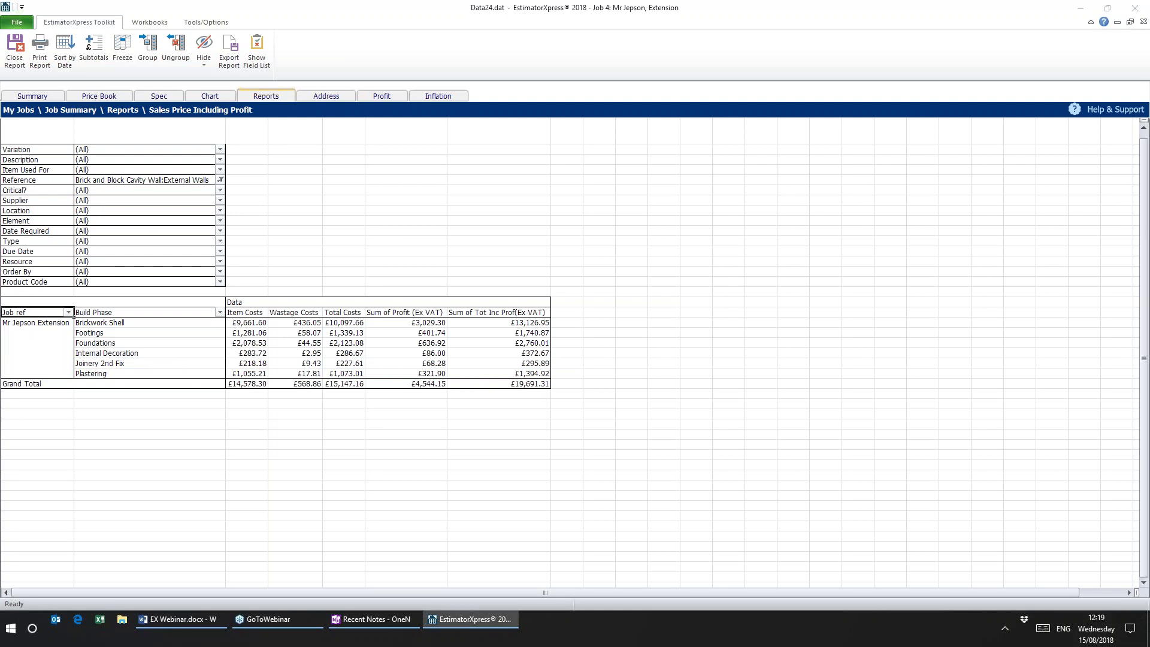
- Leave the report and open the Labour section of the Price Book
click(113, 110)
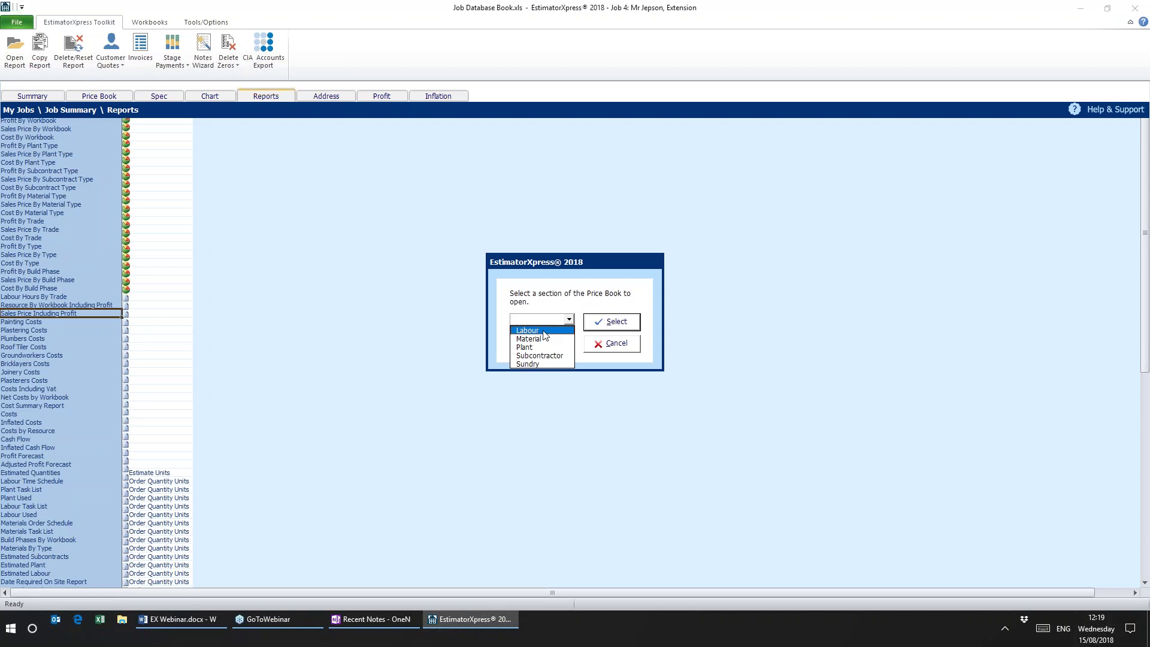
click(543, 335)
click(608, 323)
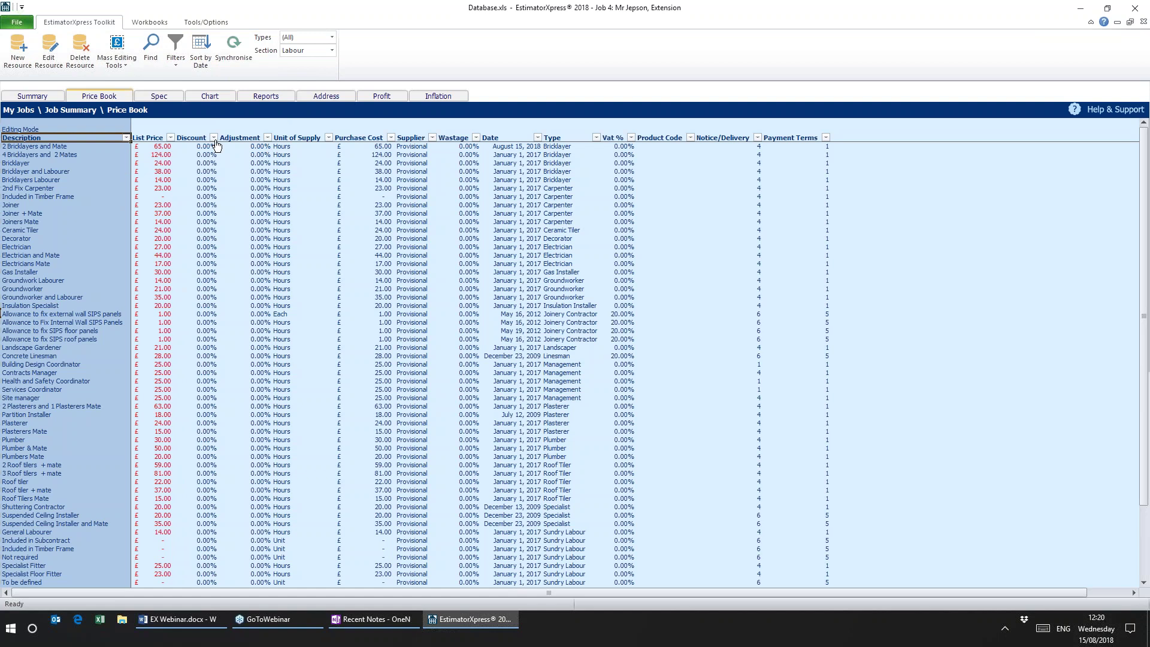
- Unlock the labour purchase costs with Edit Prices and select the purchase cost of 2 Bricklayers and Mate
click(118, 57)
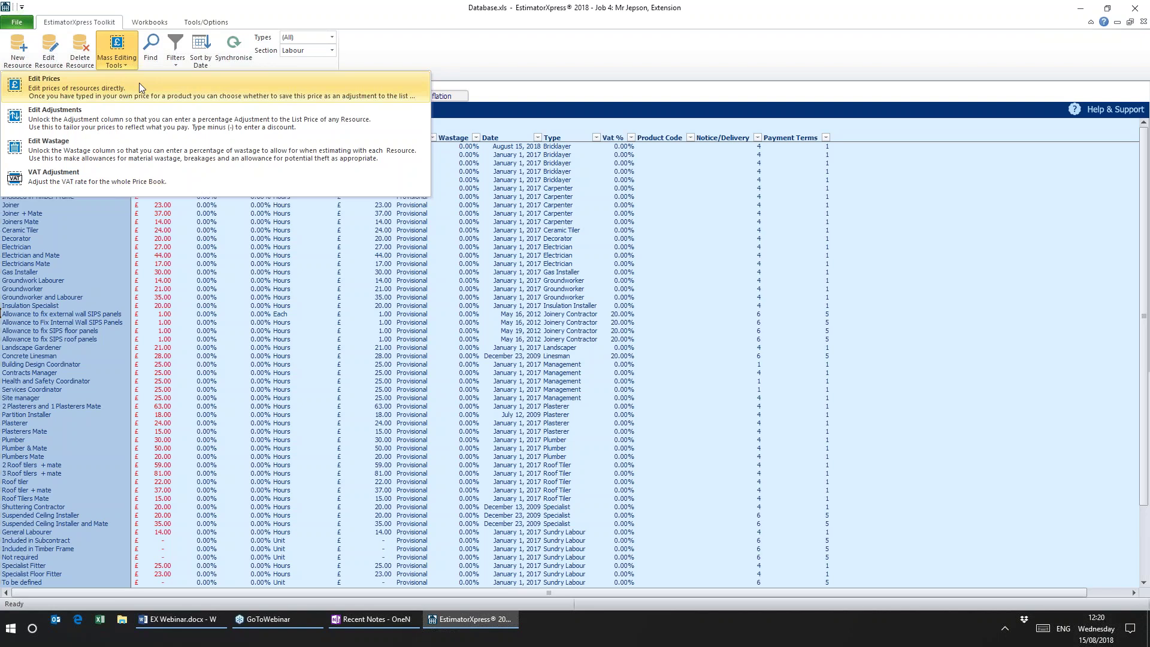
click(139, 83)
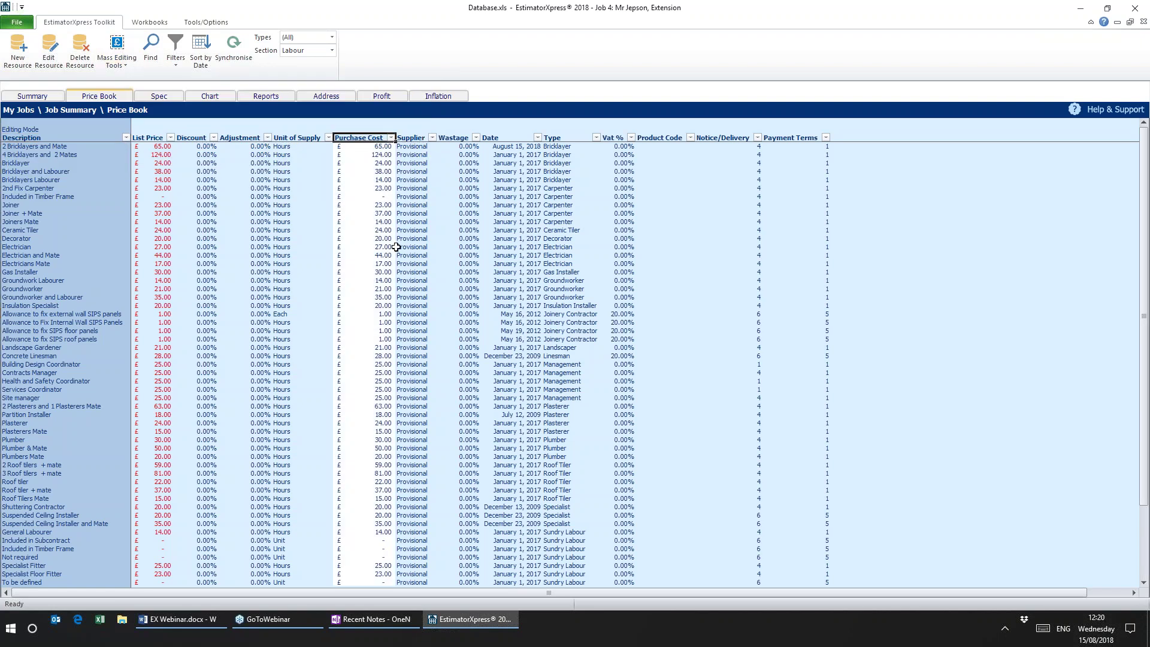
click(361, 228)
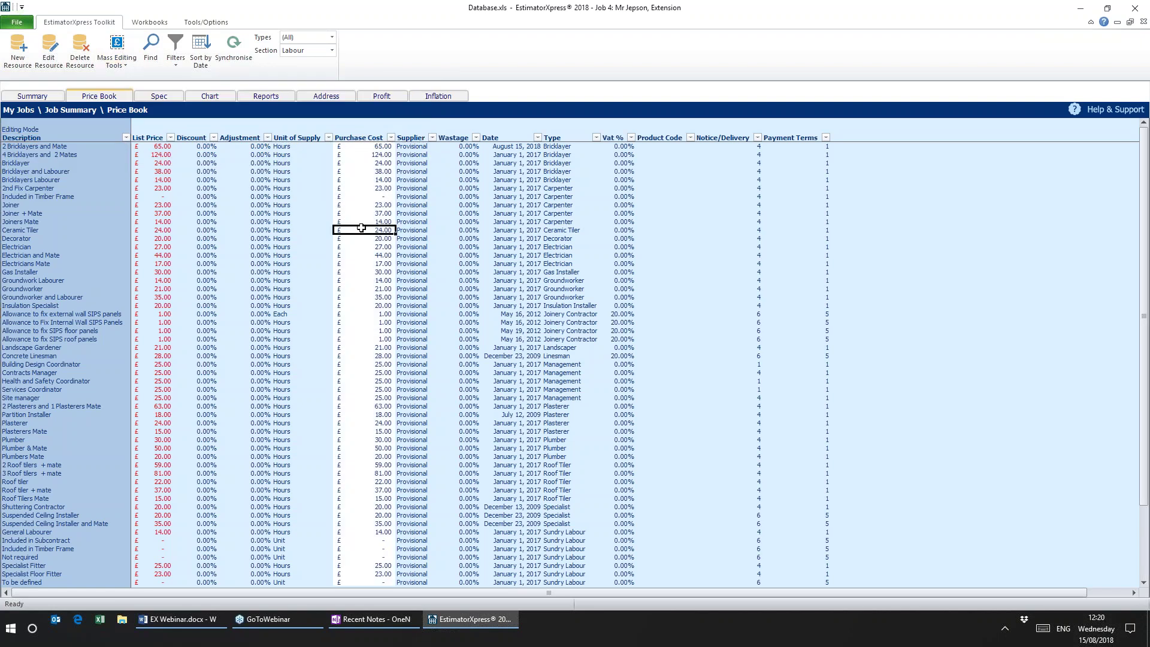
click(372, 146)
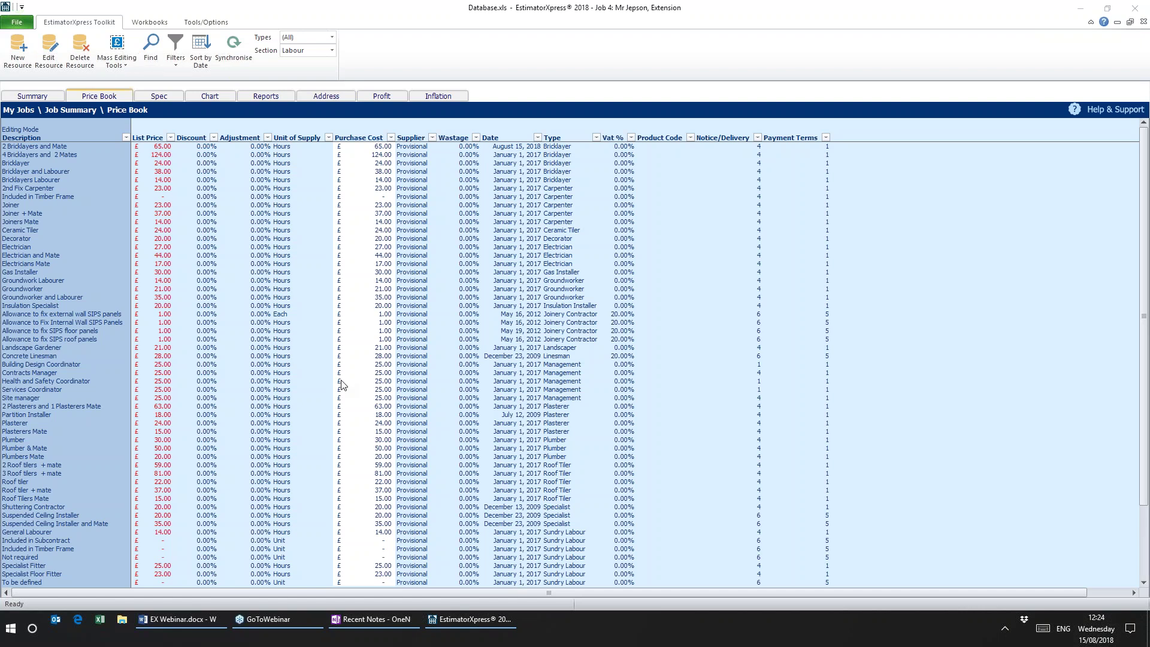
- Return to the job's reports and open the About EstimatorXpress information to check the version and licence details
click(254, 95)
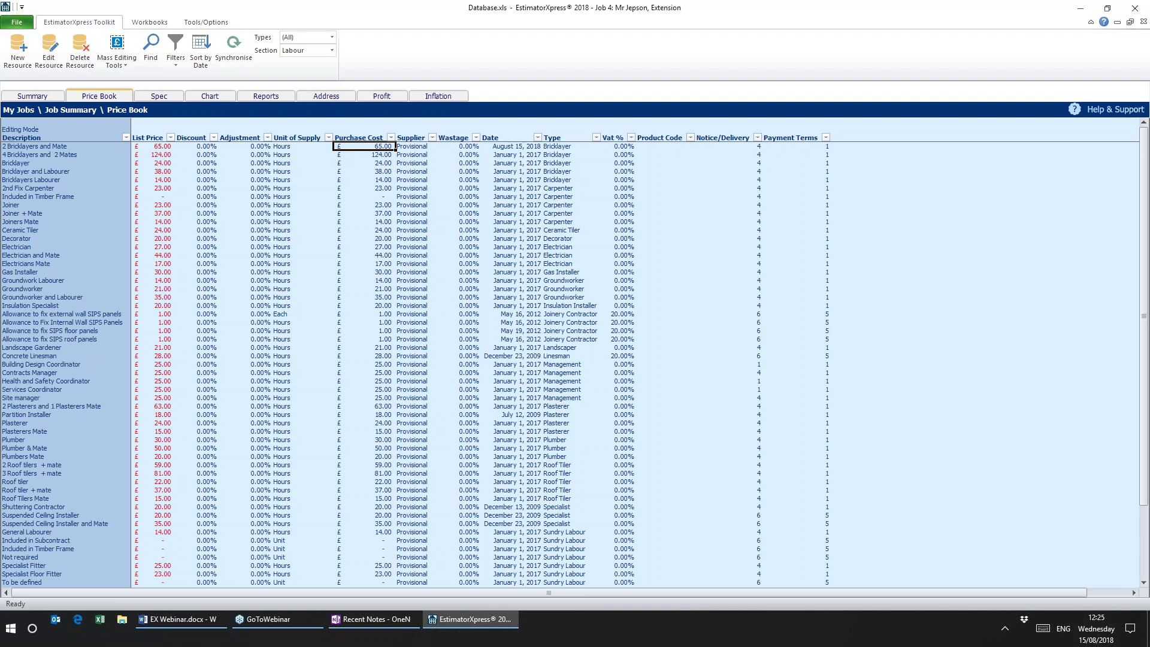
click(266, 96)
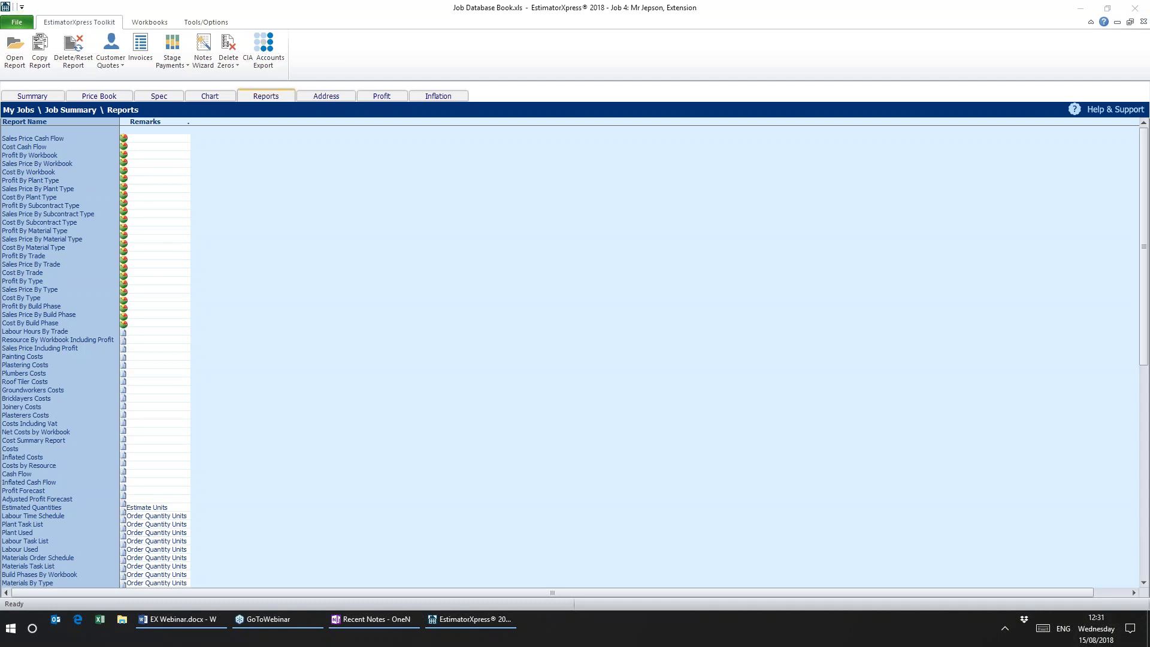
click(205, 25)
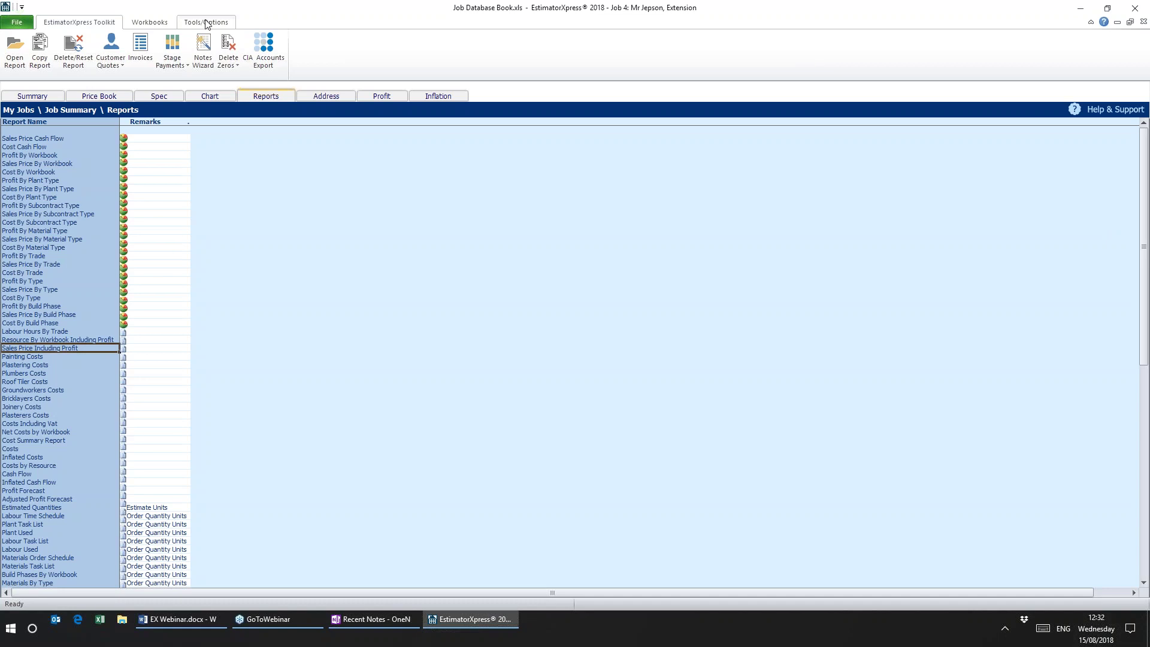
click(209, 27)
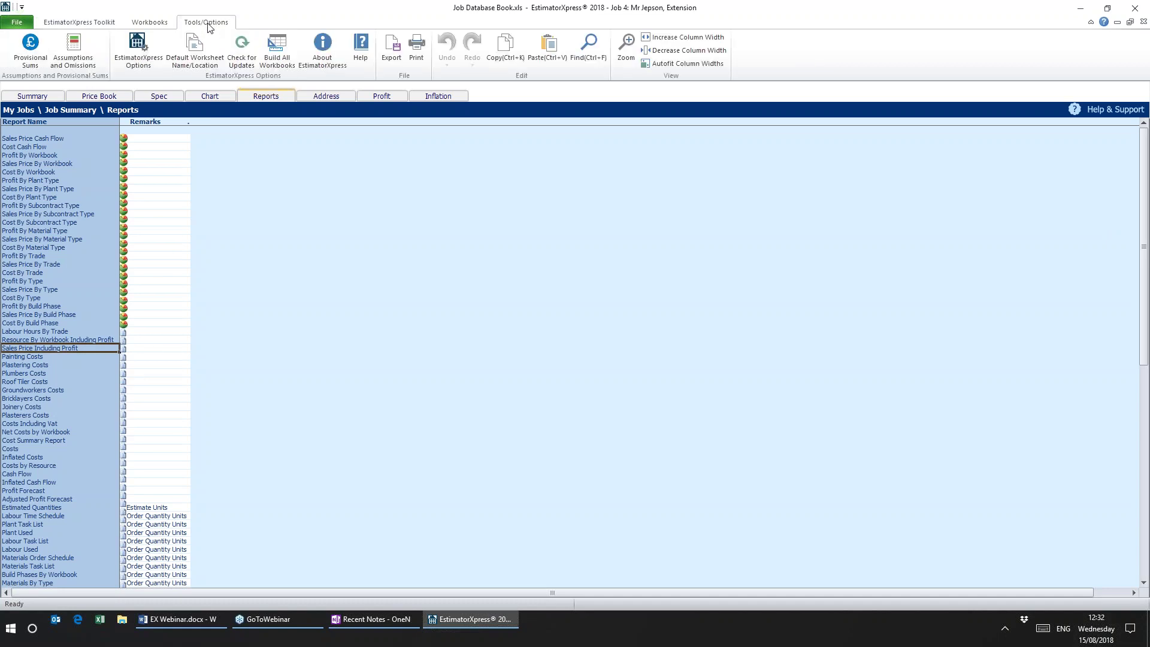
click(329, 56)
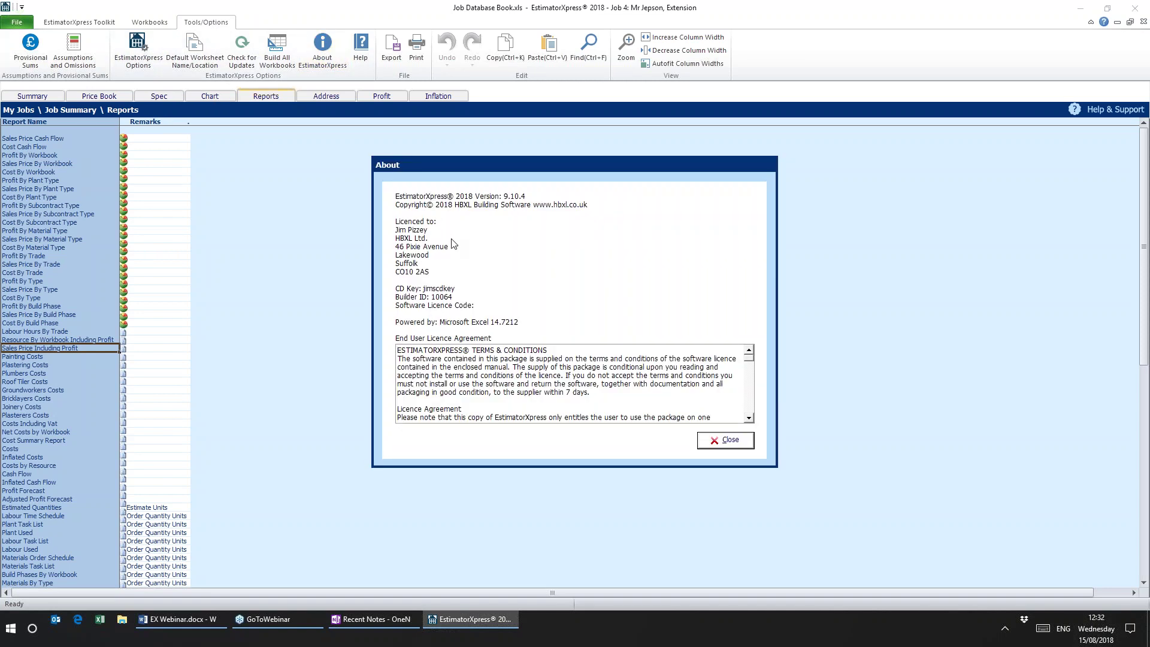